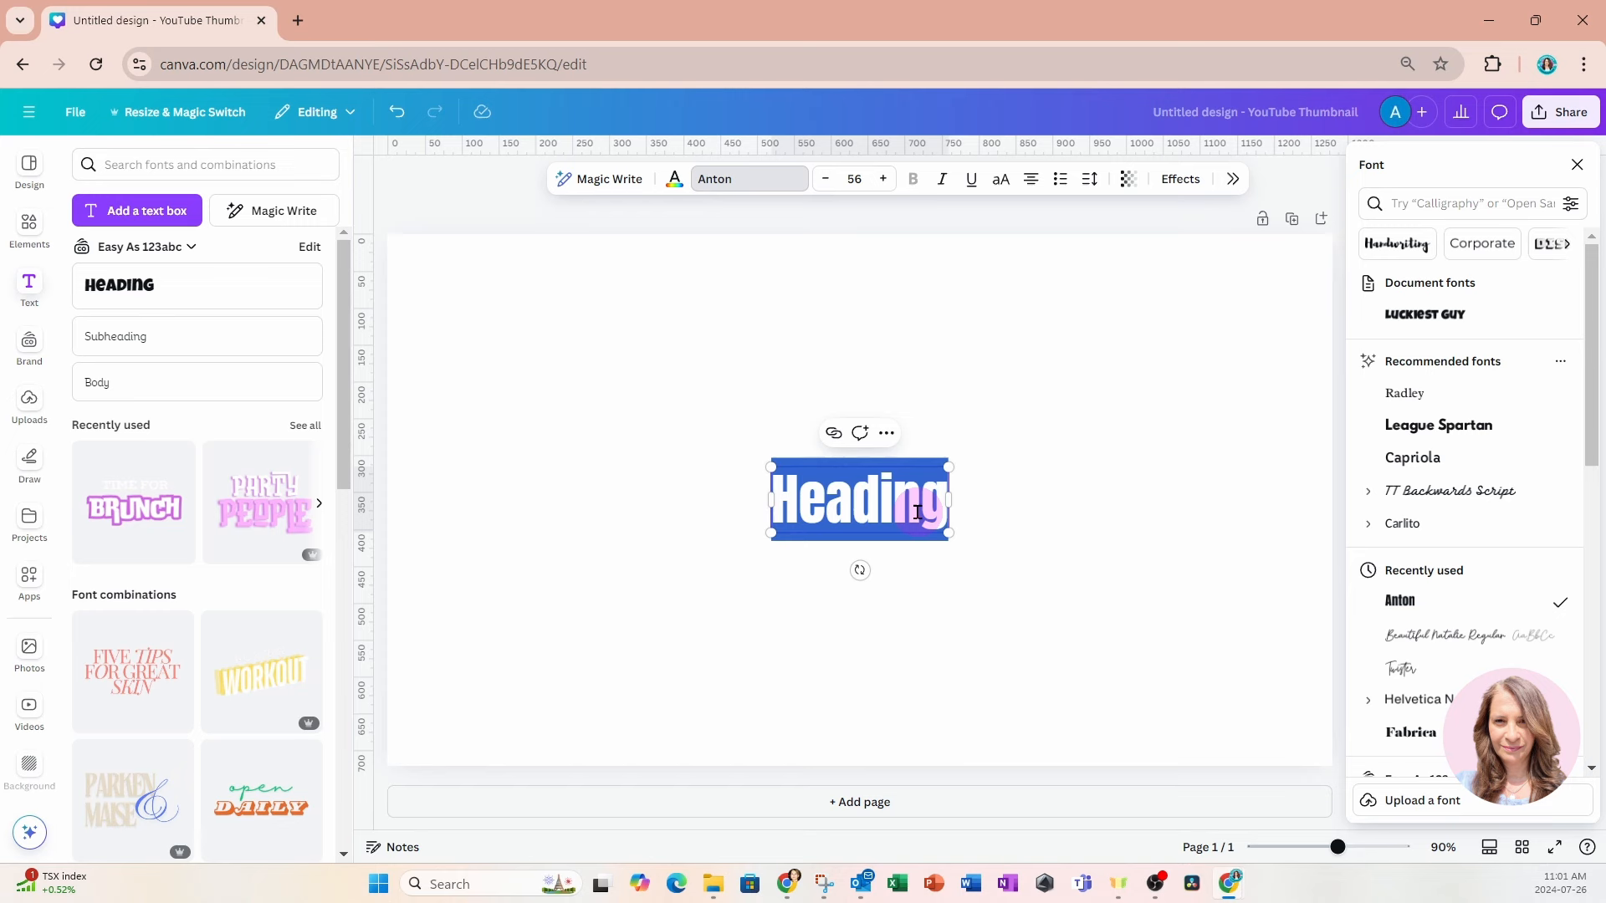
# Replace the heading text with FOREST, enlarged to font size 220 and placed slightly left of the page centre.
pyautogui.write('FOREST')
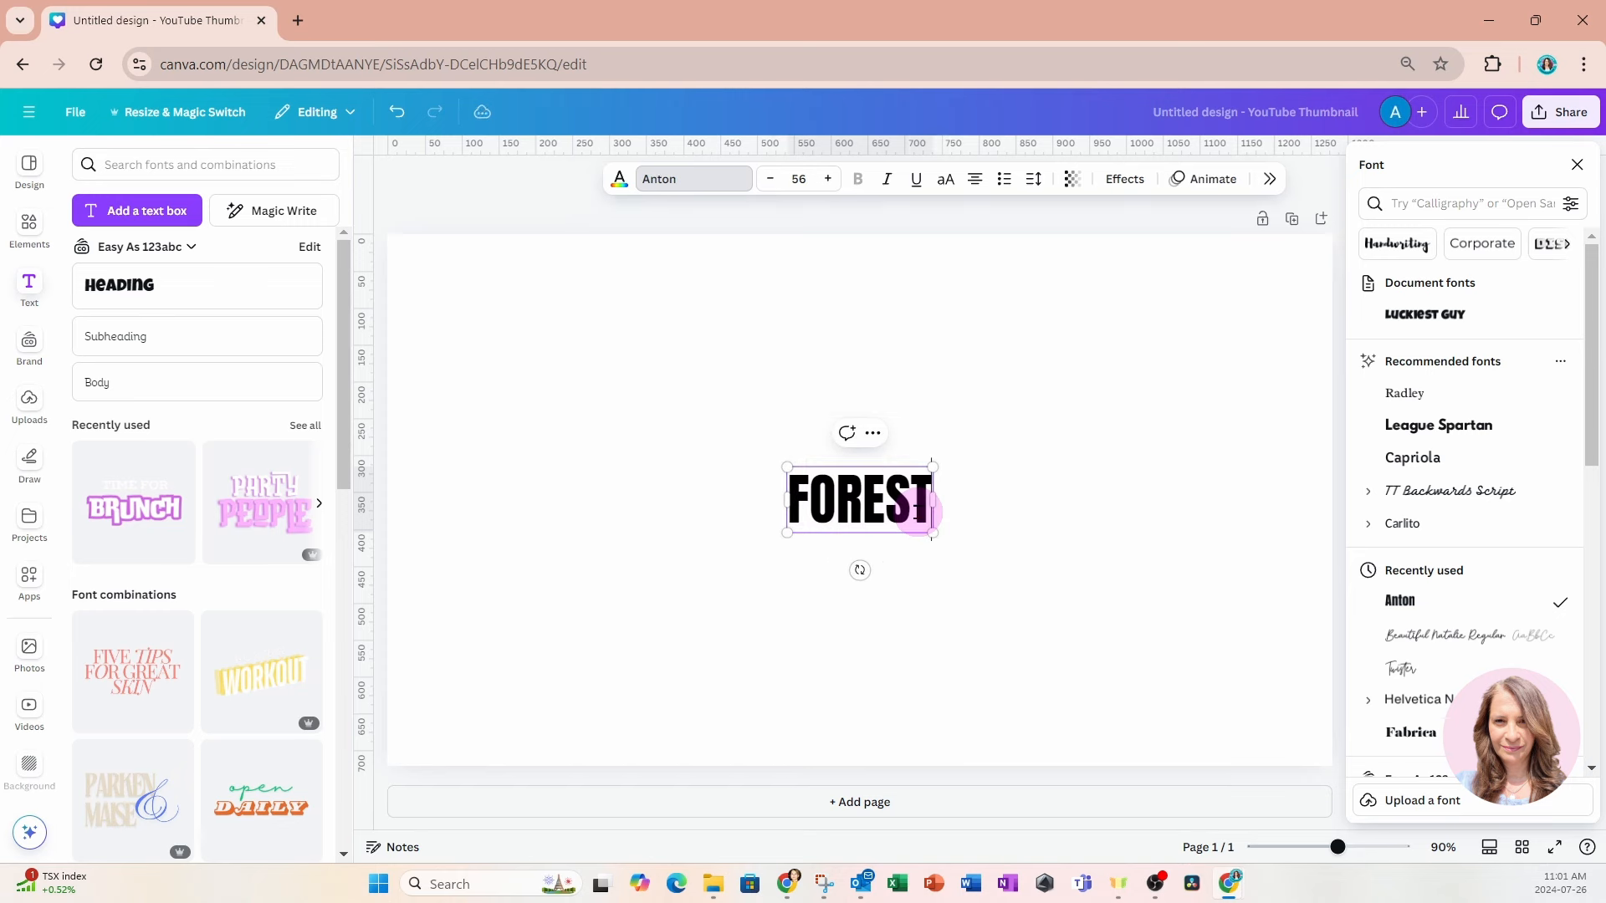
pyautogui.moveTo(933, 466); pyautogui.dragTo(1143, 371)
pyautogui.moveTo(787, 533); pyautogui.dragTo(563, 612)
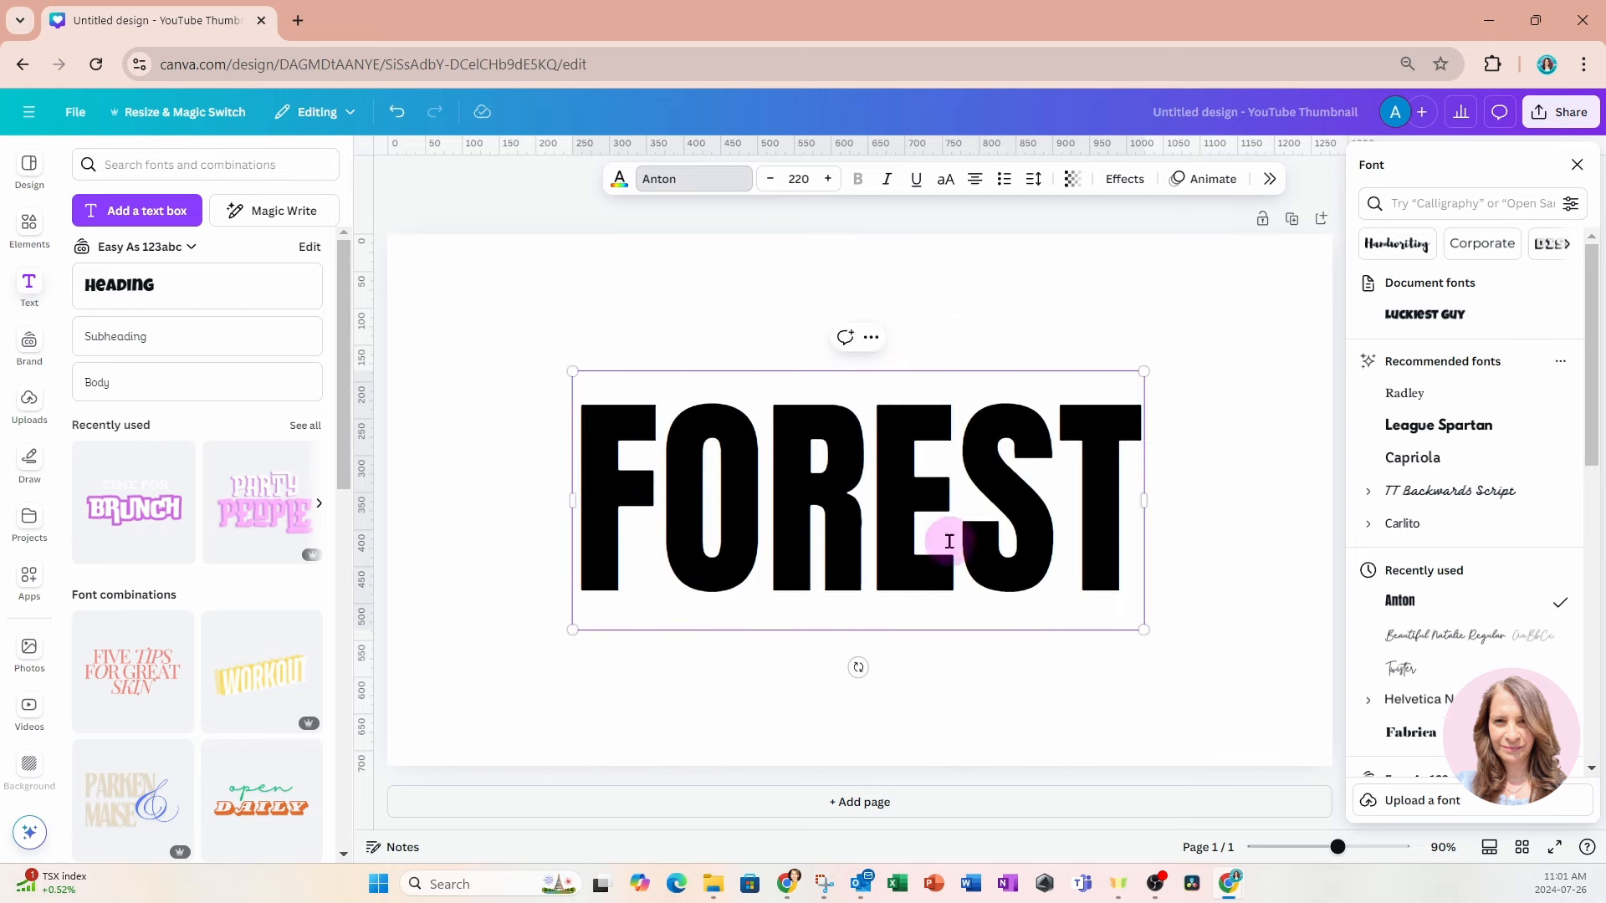
pyautogui.click(981, 679)
pyautogui.moveTo(1182, 610); pyautogui.dragTo(1086, 604)
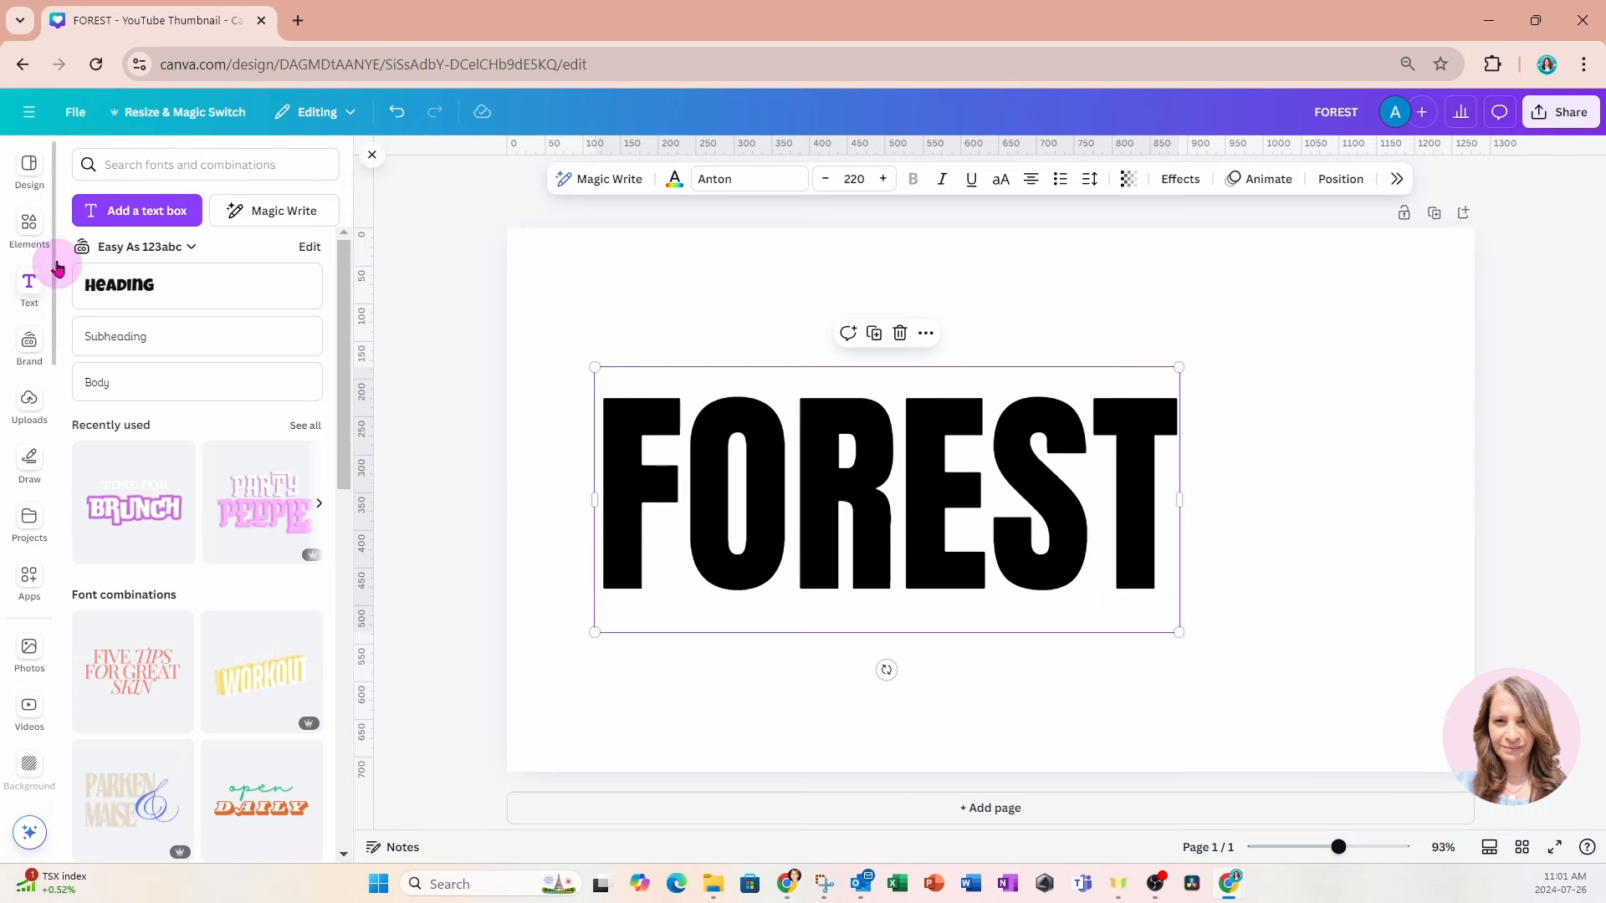
# Add a rectangle and stretch it to about 1000 by 322 px so it covers the word FOREST with extra space on its right.
pyautogui.click(27, 231)
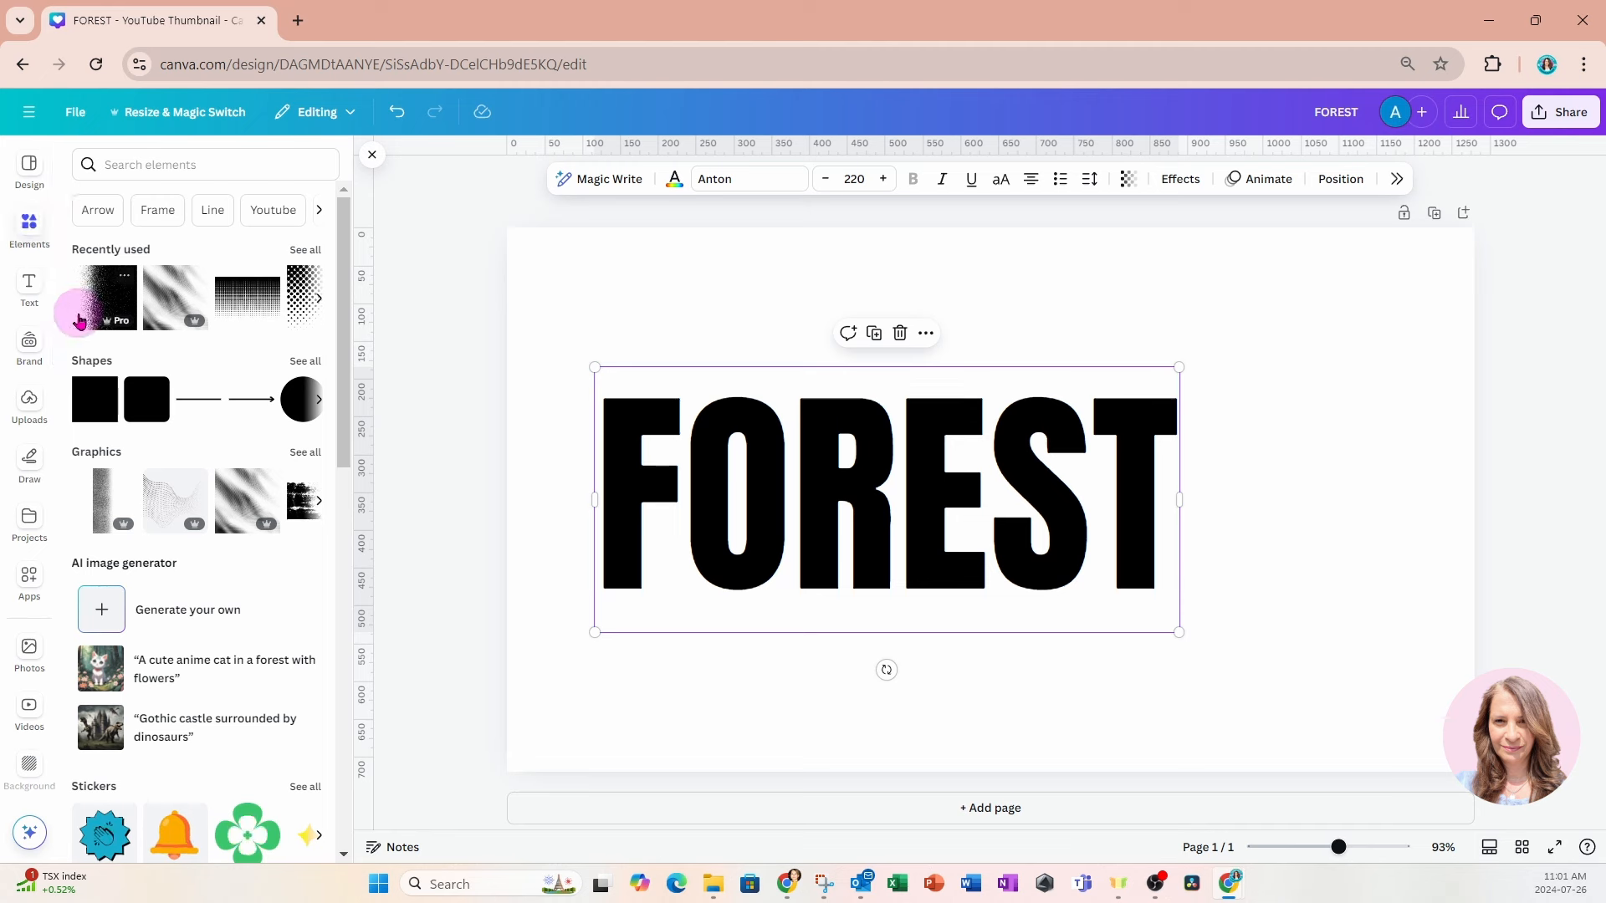
pyautogui.click(669, 291)
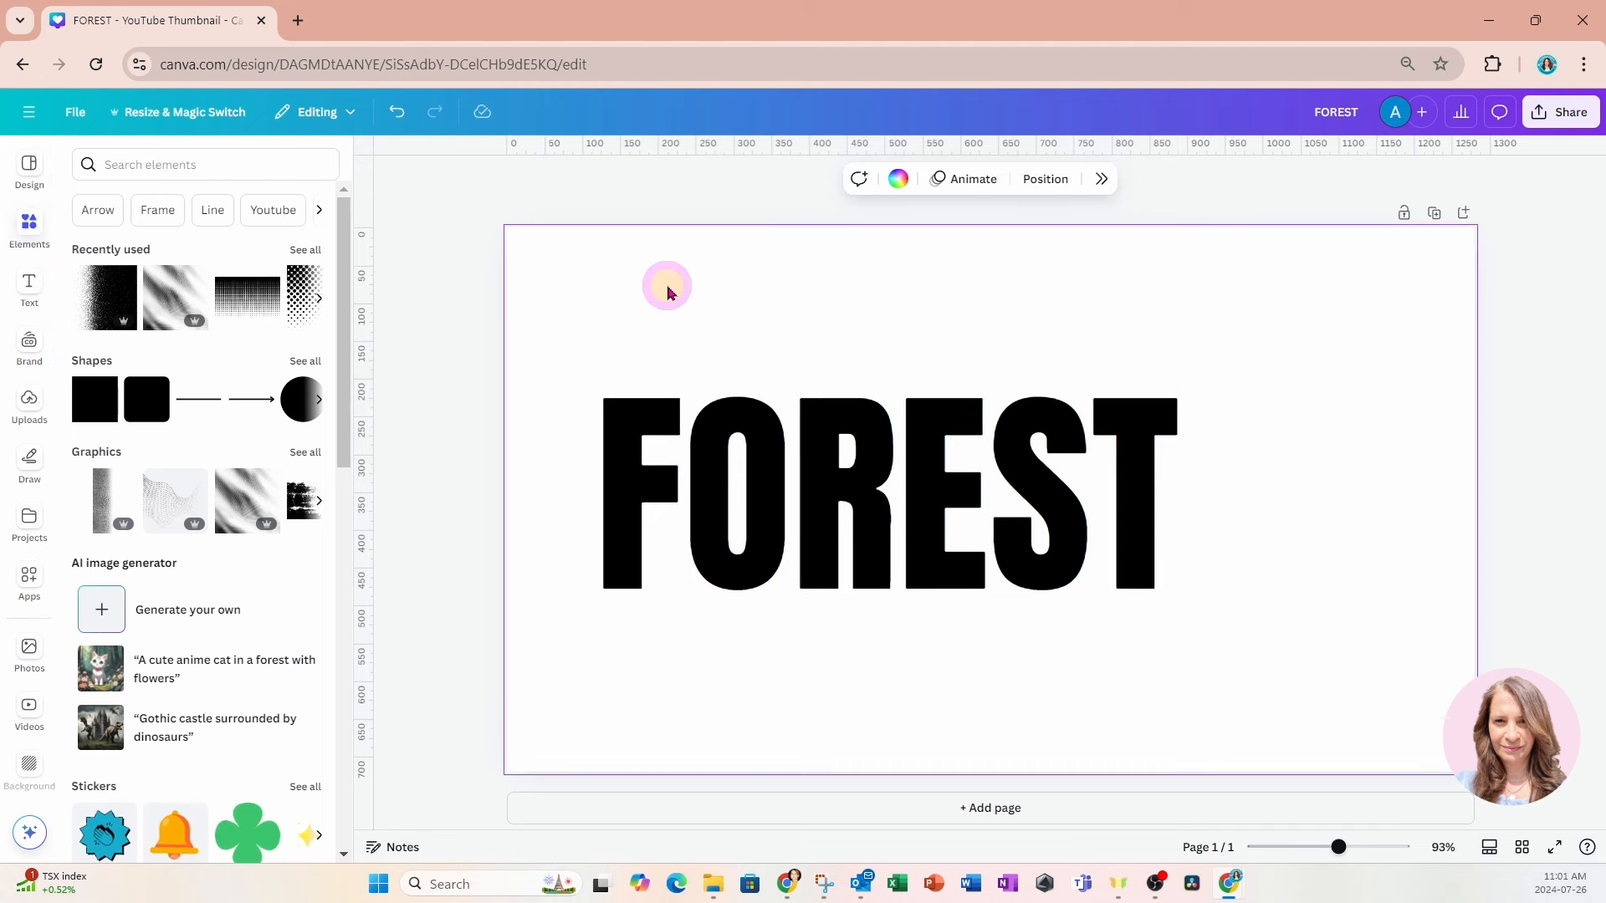
pyautogui.press('r')
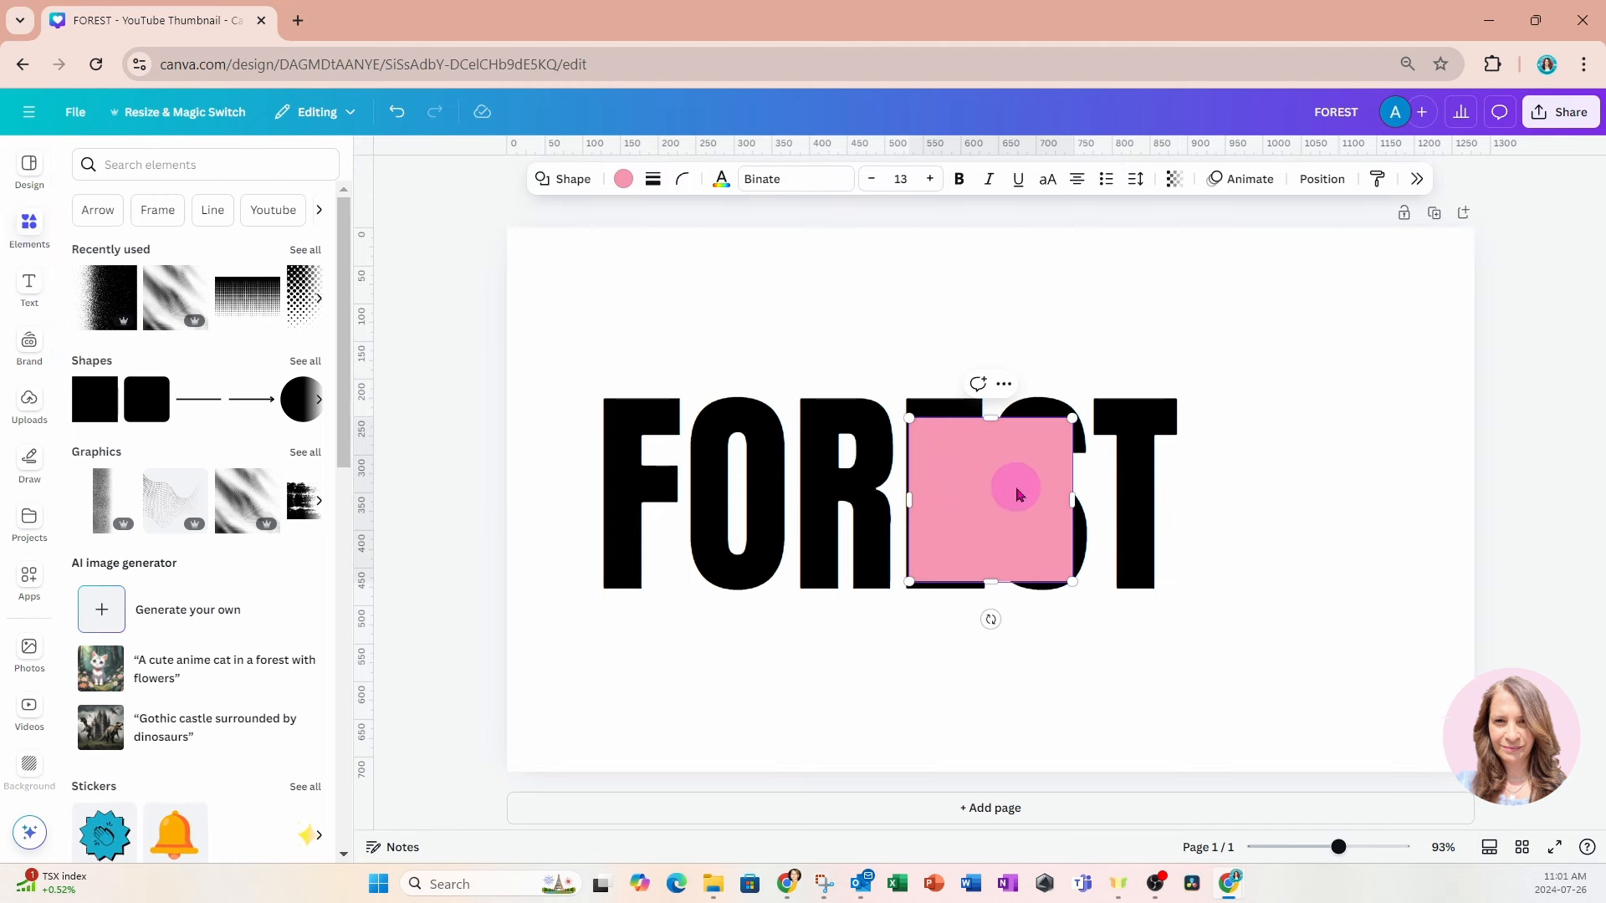
pyautogui.click(1104, 703)
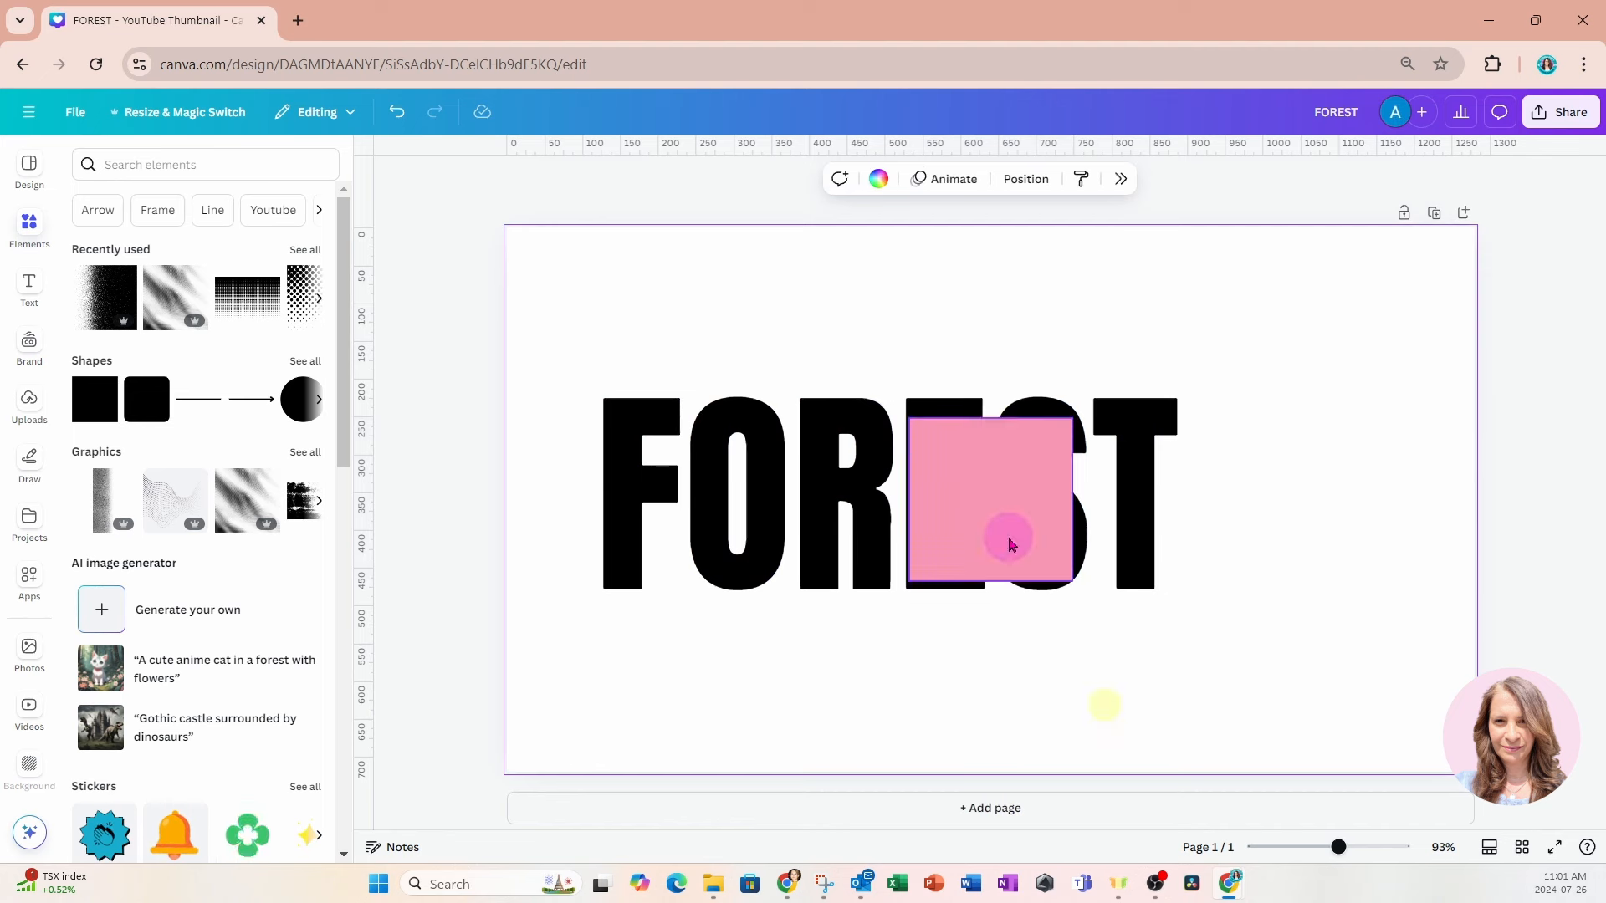
pyautogui.moveTo(1000, 536); pyautogui.dragTo(678, 494)
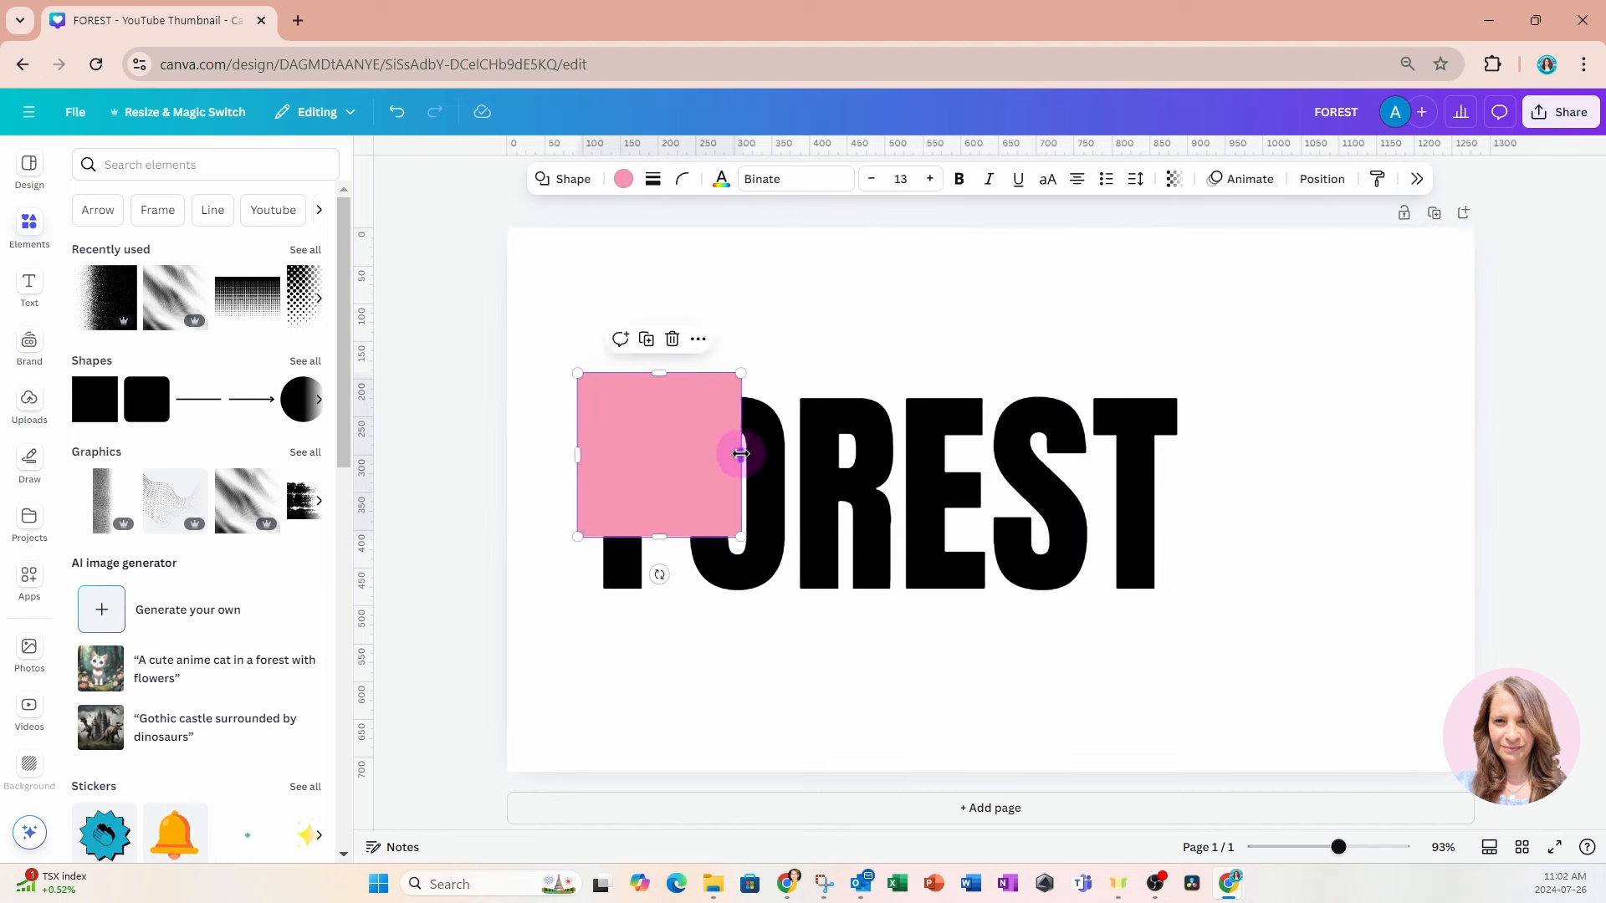
pyautogui.moveTo(741, 454); pyautogui.dragTo(1334, 456)
pyautogui.moveTo(954, 538); pyautogui.dragTo(933, 619)
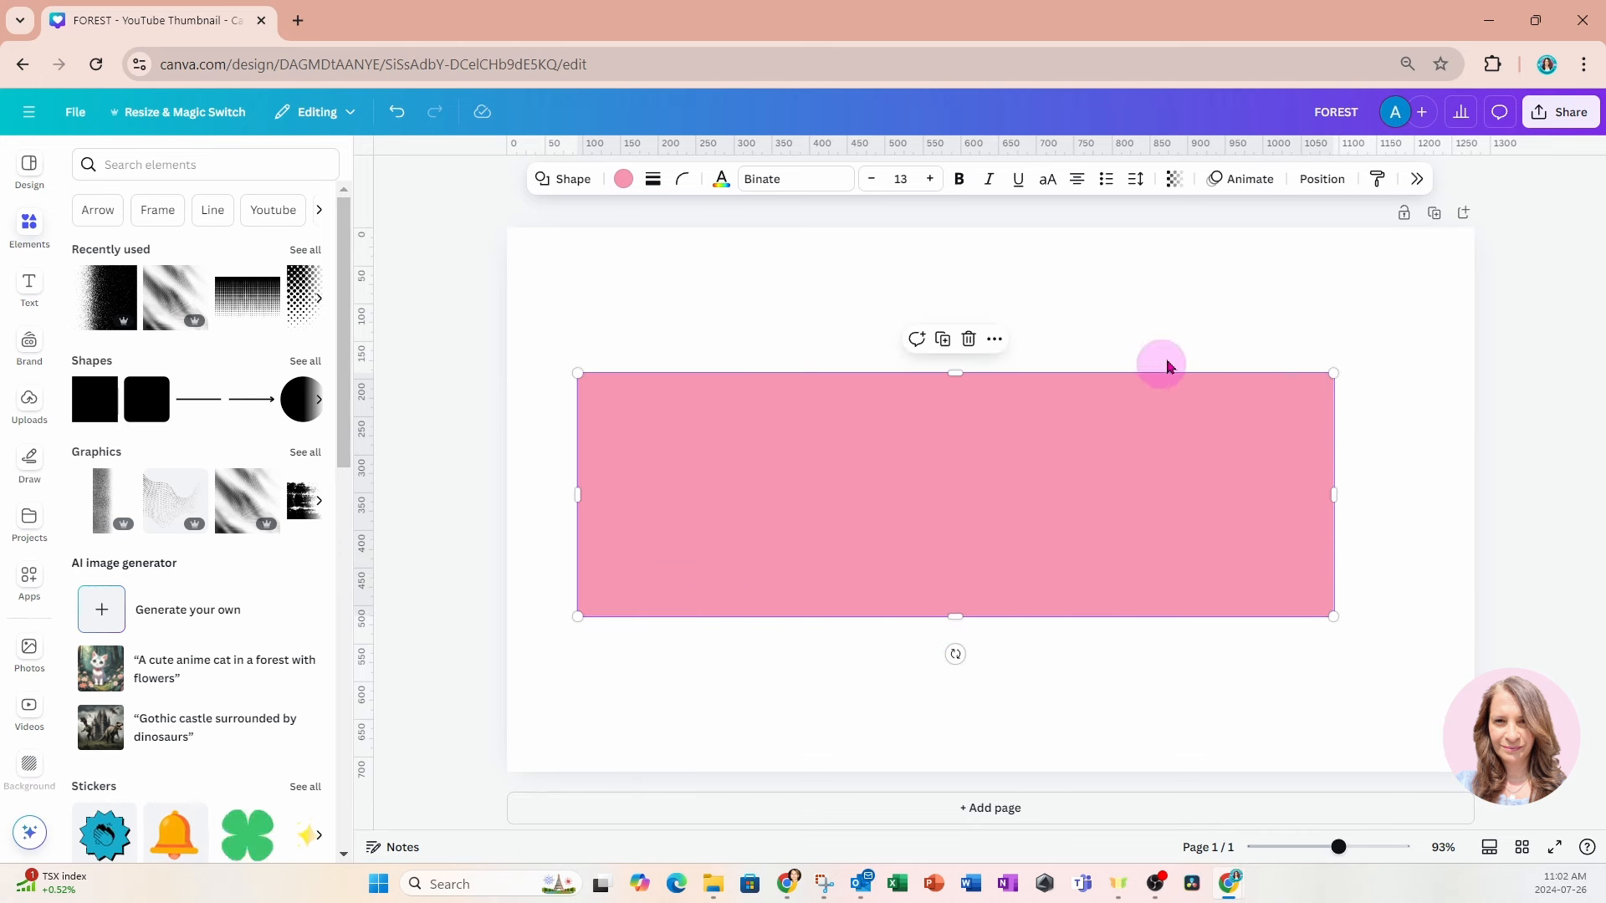
# Send the rectangle behind the FOREST text and color the text white (#ffffff).
pyautogui.click(1330, 184)
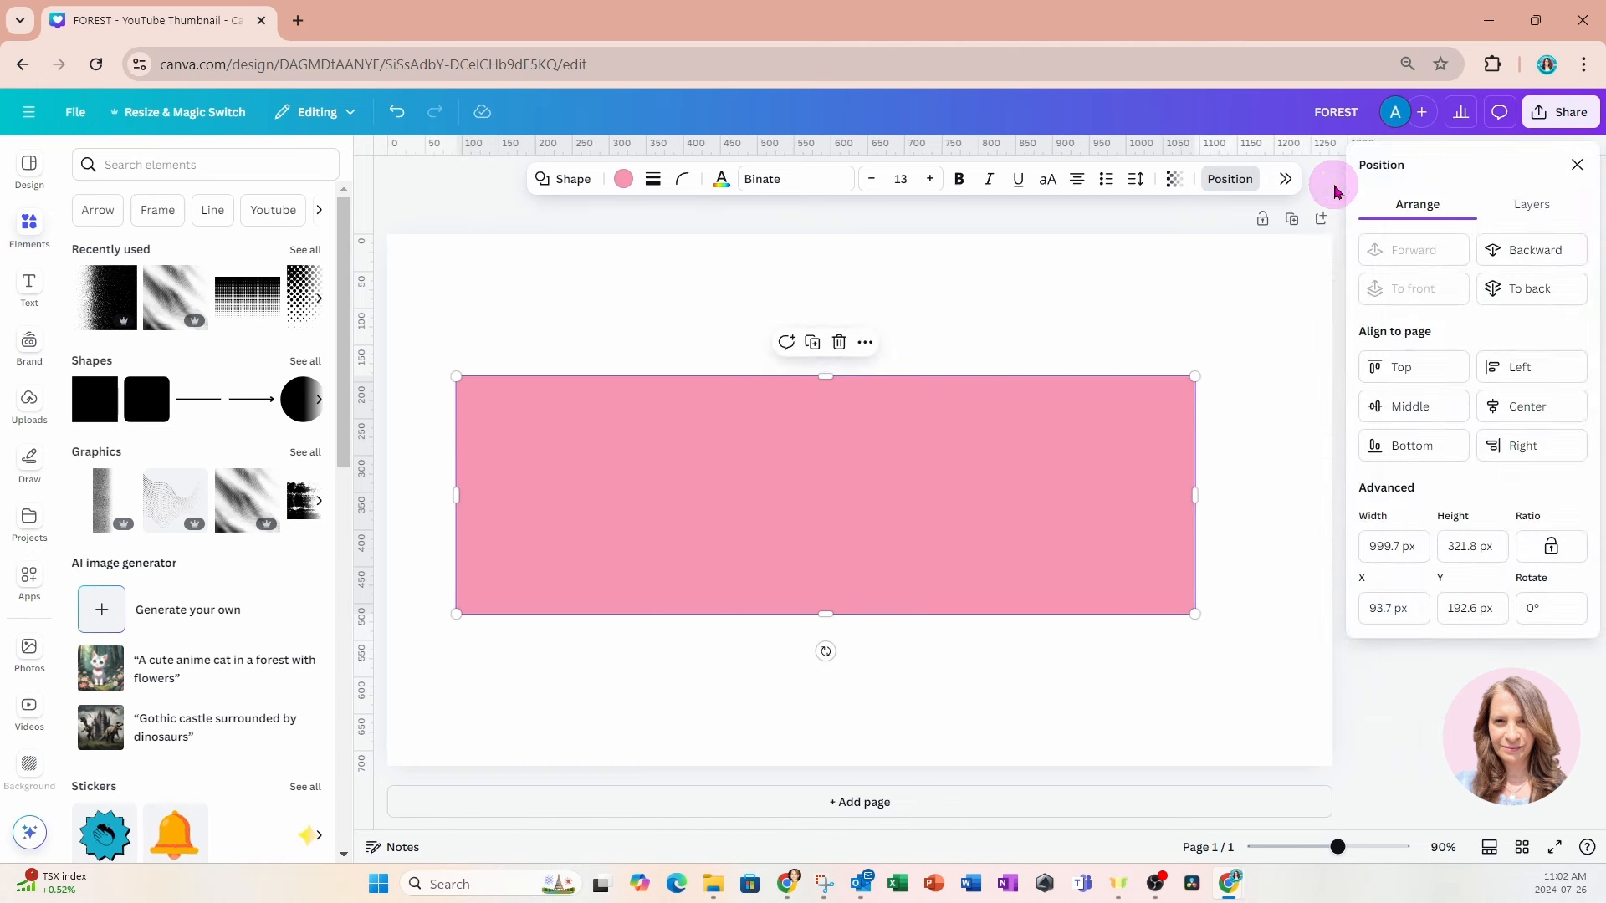
pyautogui.click(1514, 293)
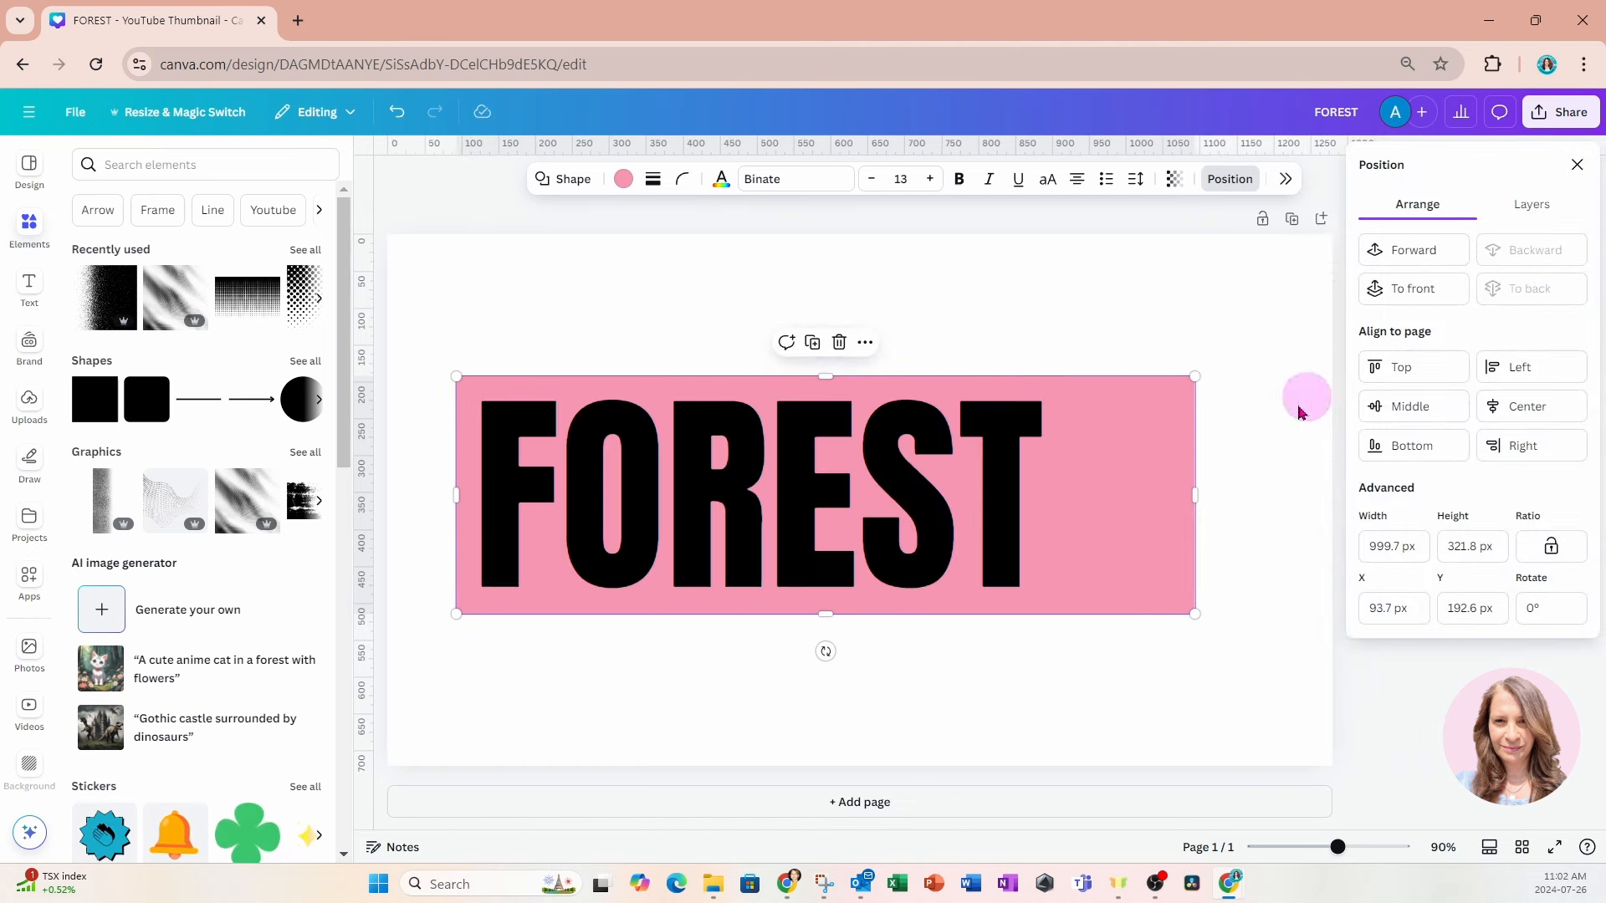
pyautogui.click(933, 507)
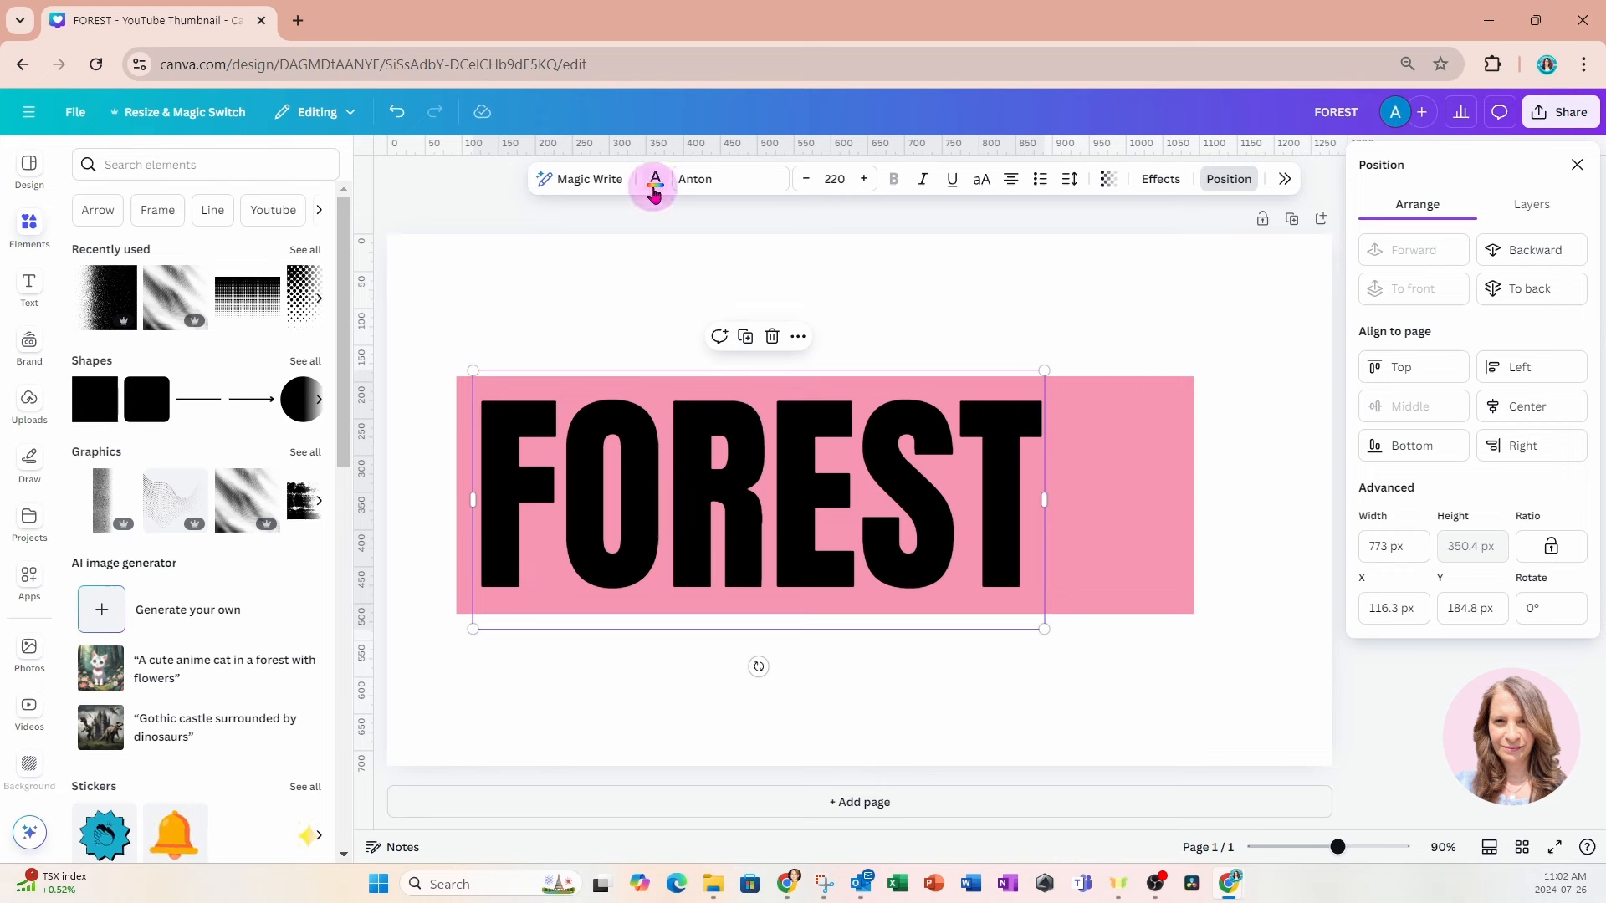
pyautogui.click(655, 179)
pyautogui.click(1487, 287)
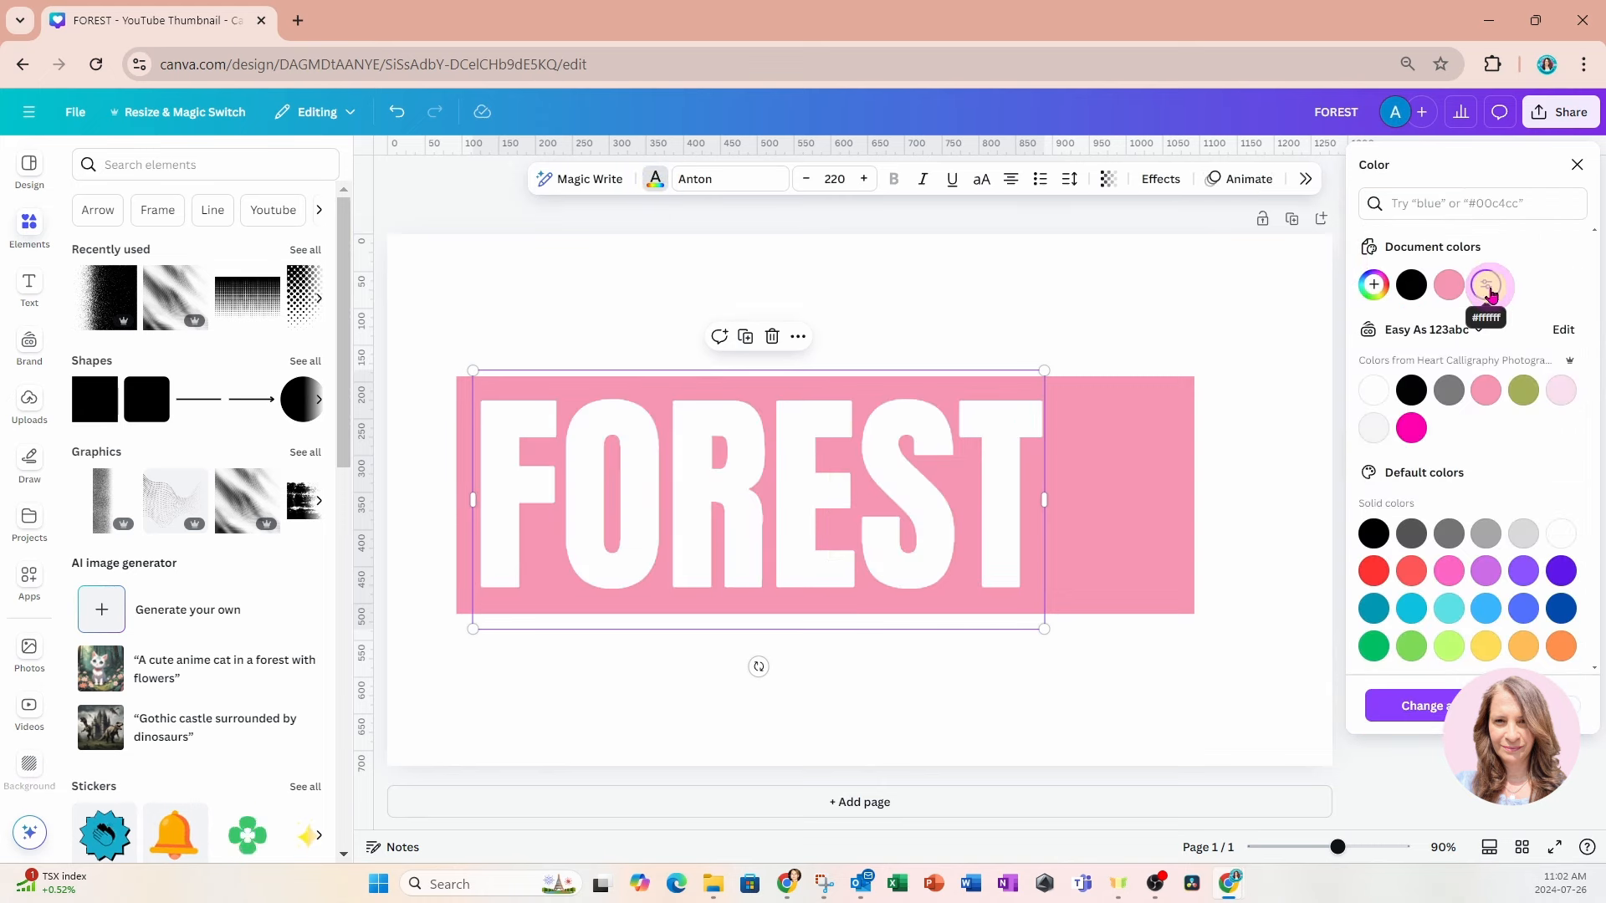
# Set both the text color and the fill color of the pink rectangle to black.
pyautogui.click(1113, 460)
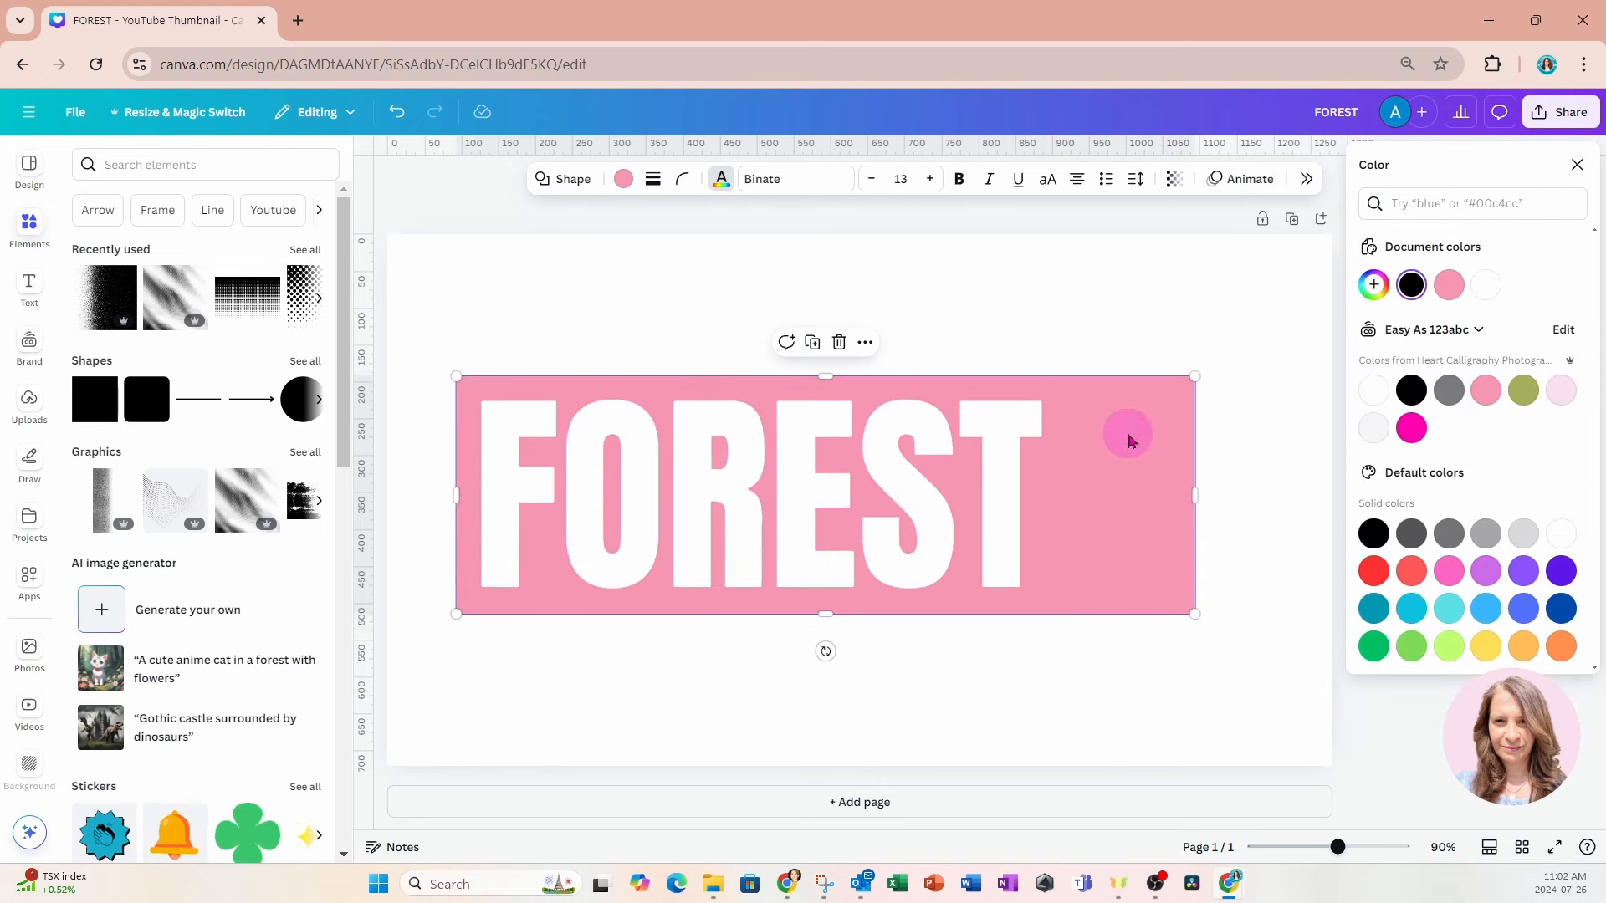
pyautogui.click(1412, 392)
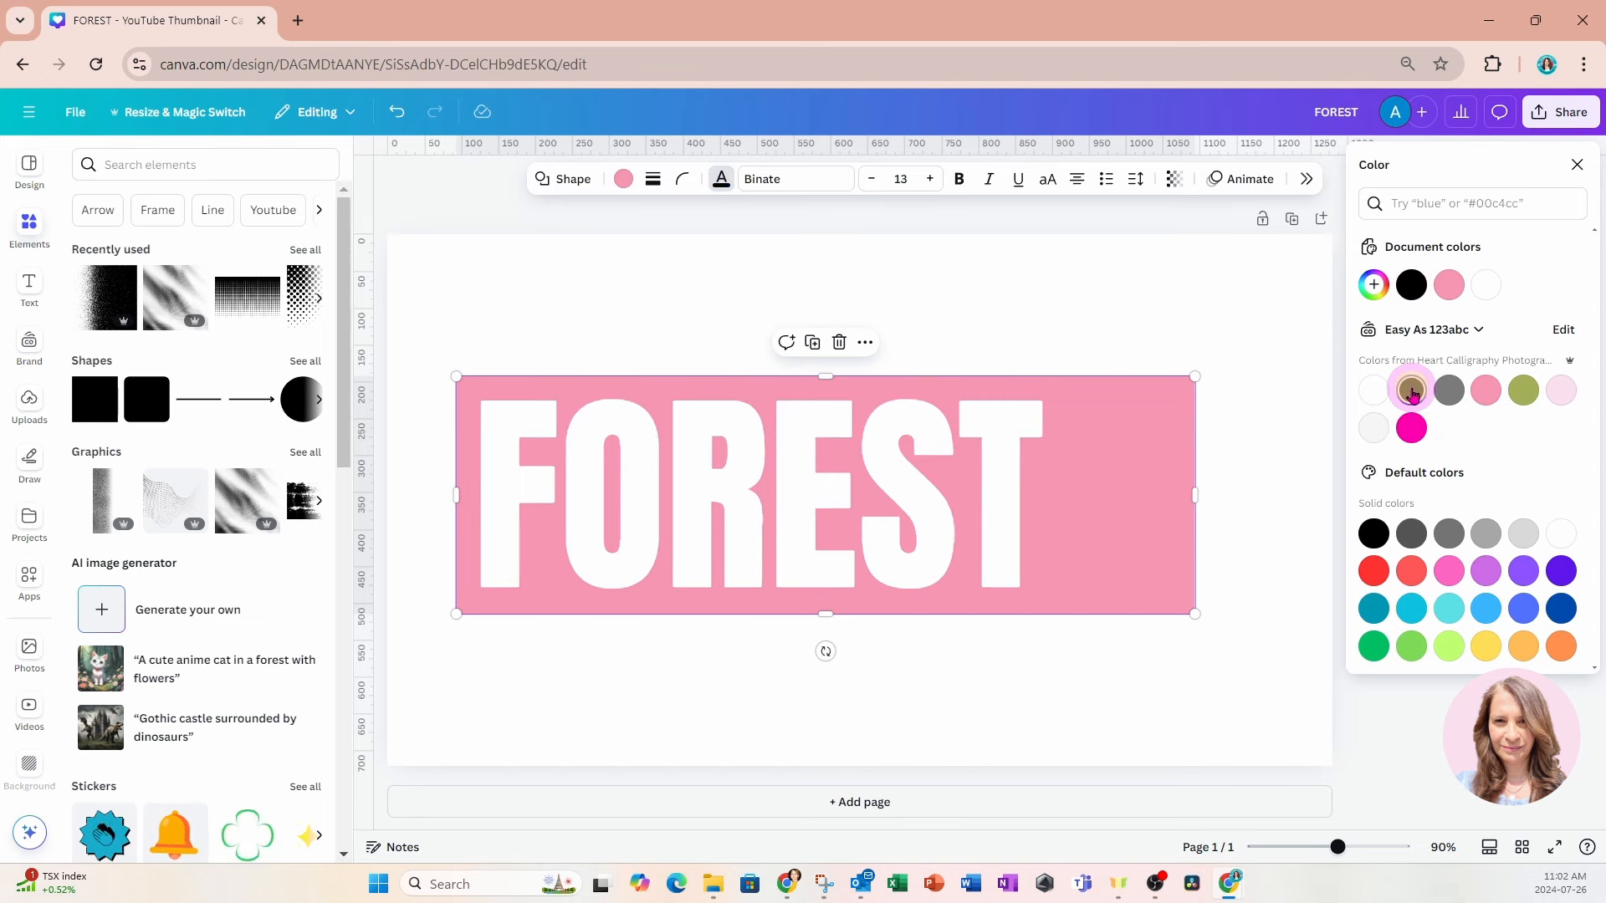
pyautogui.click(1178, 752)
pyautogui.click(1255, 542)
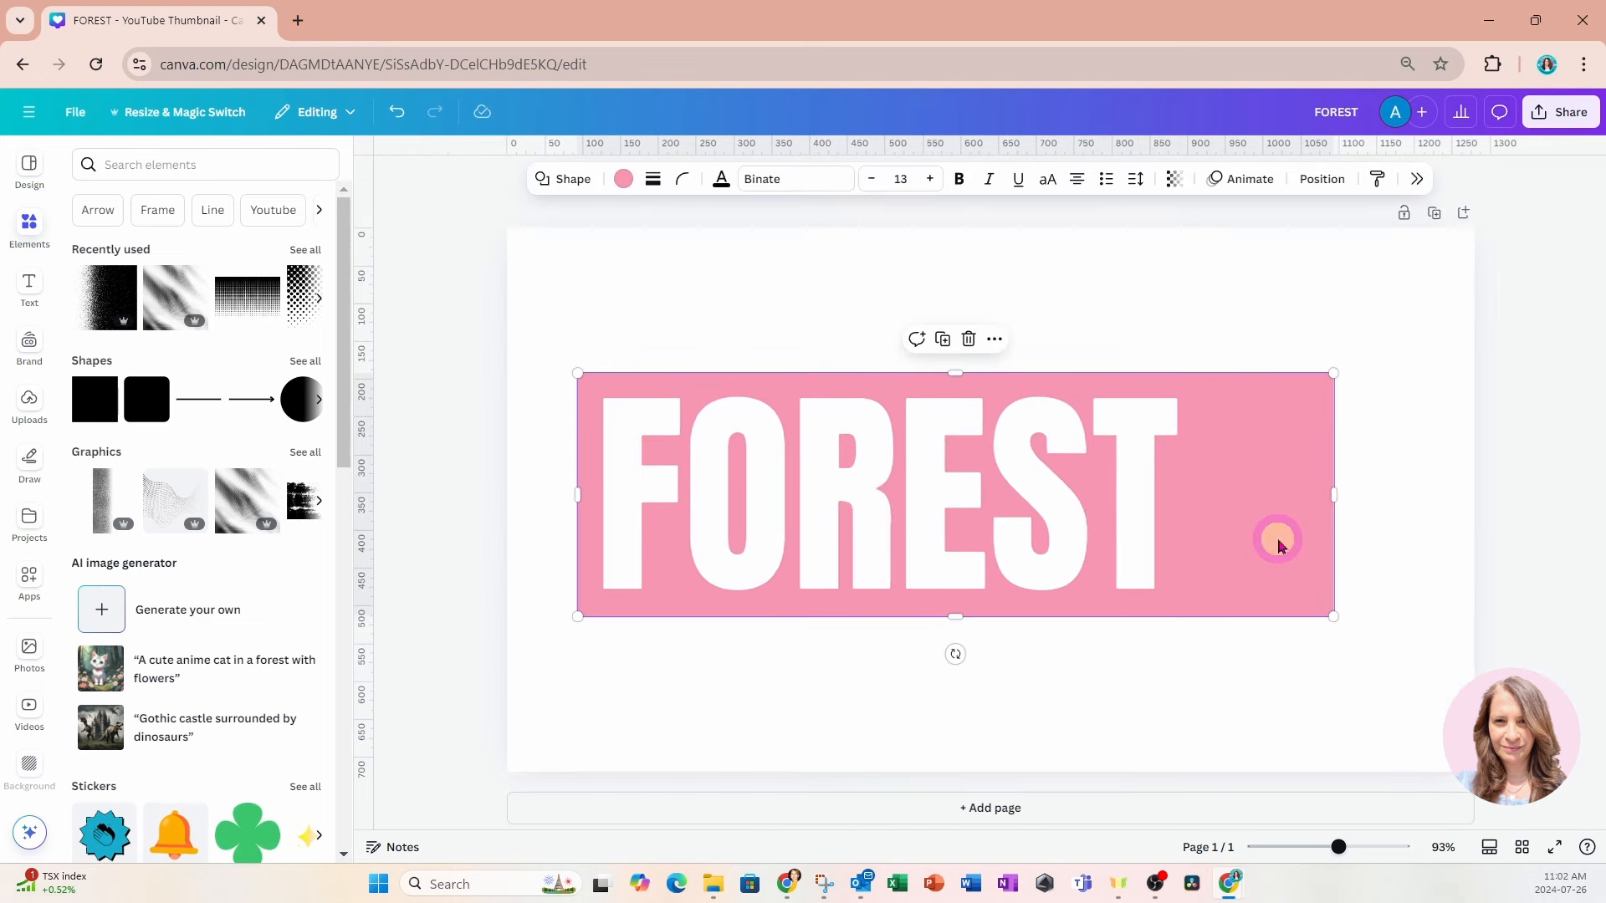
pyautogui.click(621, 192)
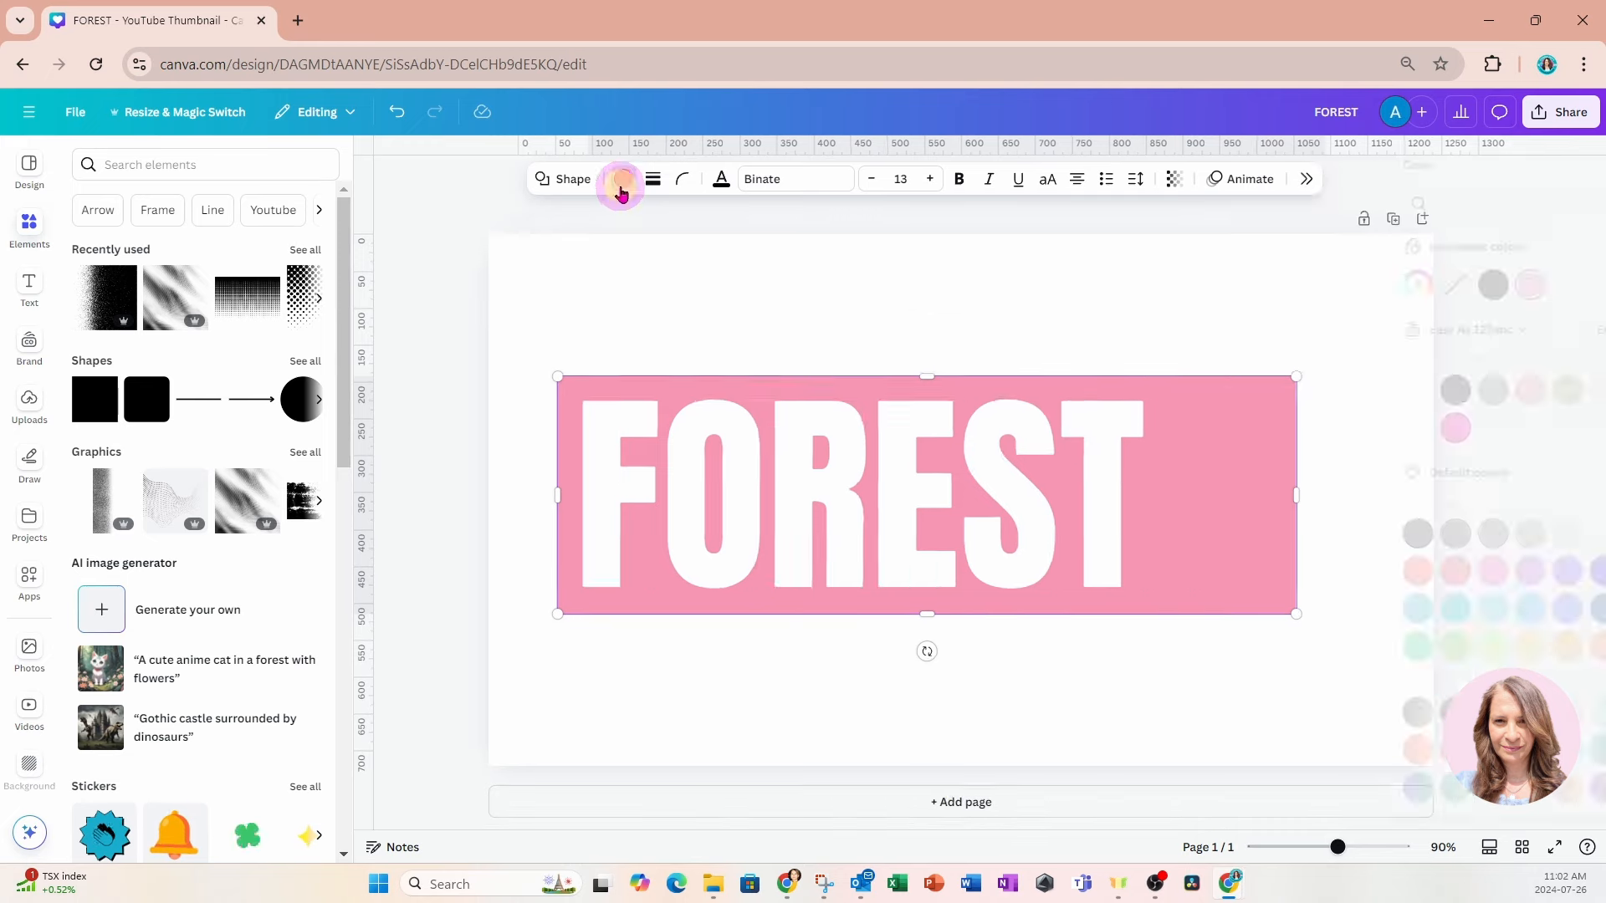
pyautogui.click(1412, 391)
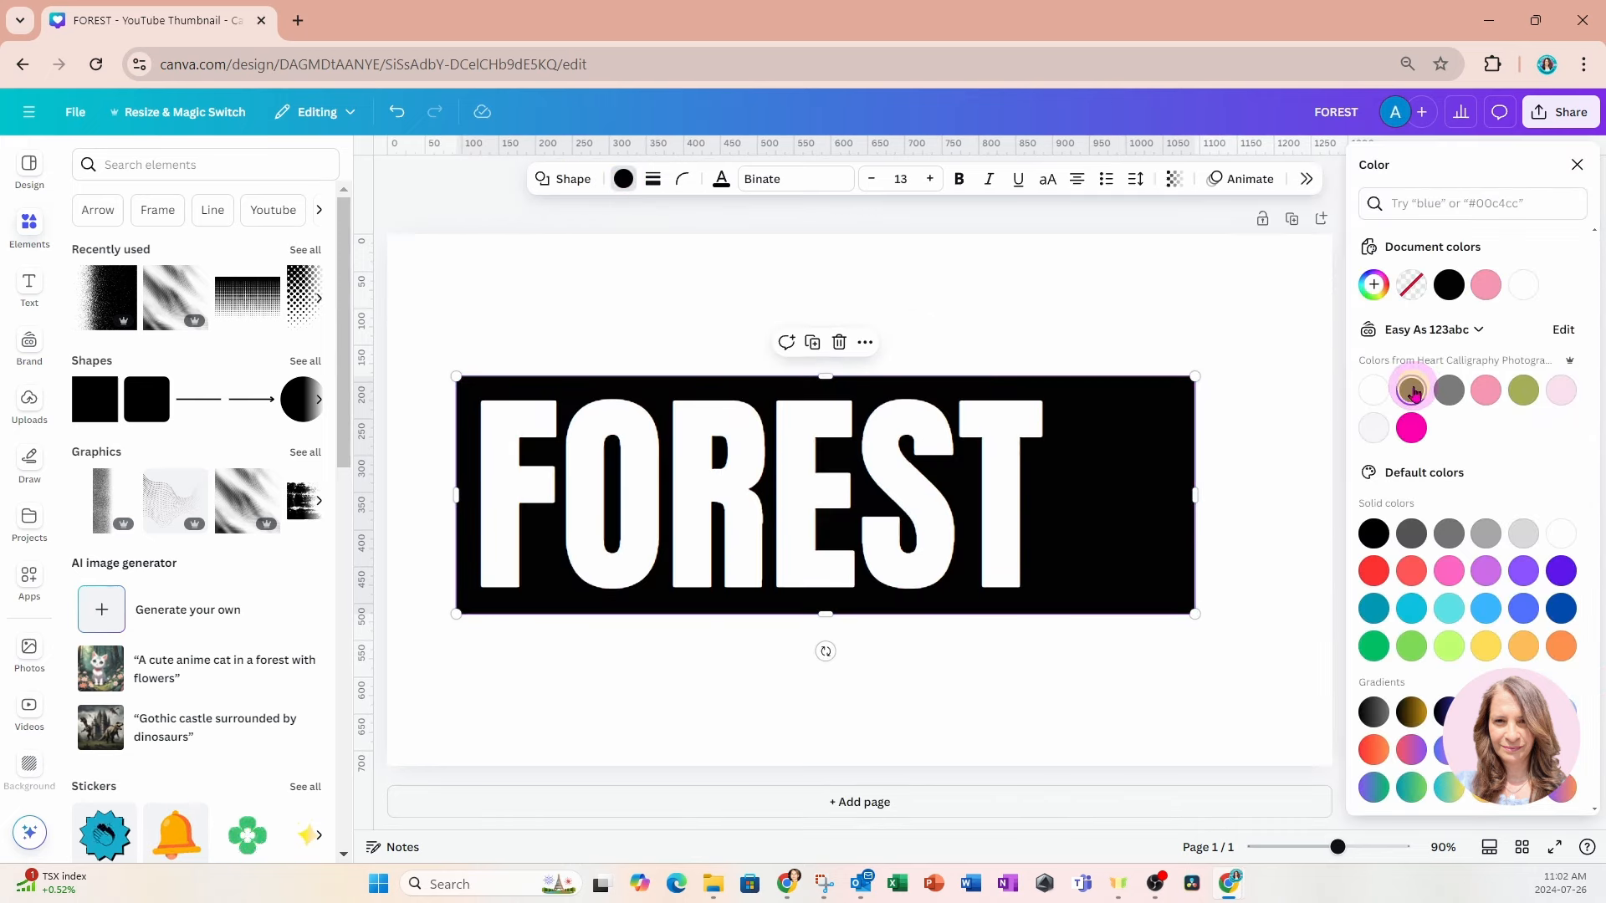
# Move the FOREST text and the black rectangle together to the upper part of the page.
pyautogui.click(1039, 706)
pyautogui.moveTo(240, 401); pyautogui.dragTo(1542, 678)
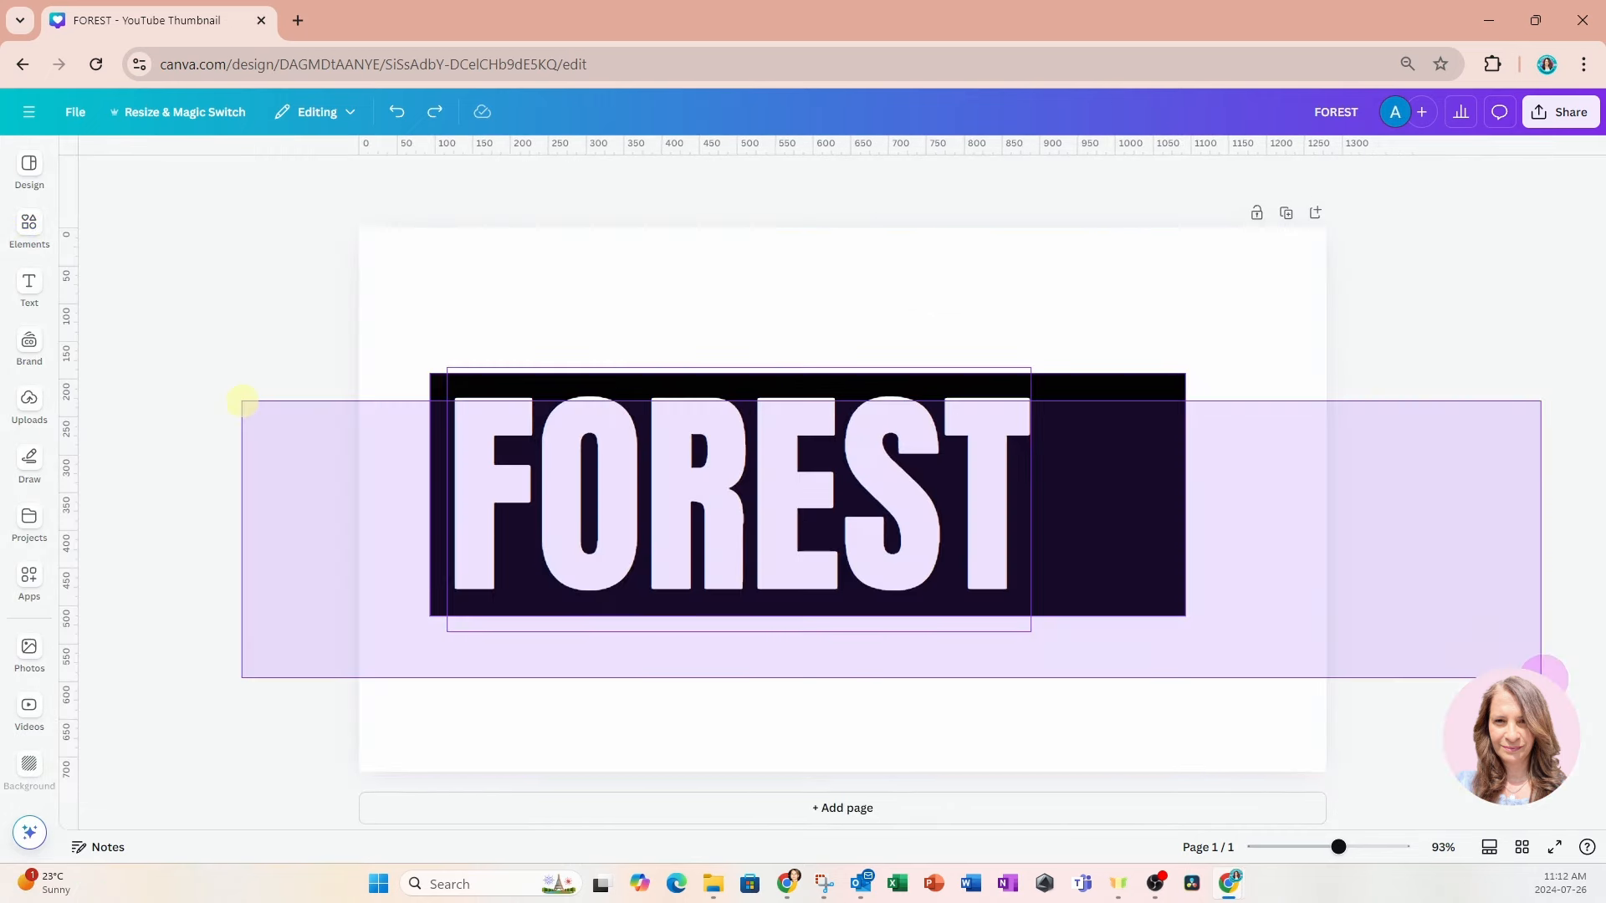
pyautogui.moveTo(1116, 569); pyautogui.dragTo(1117, 497)
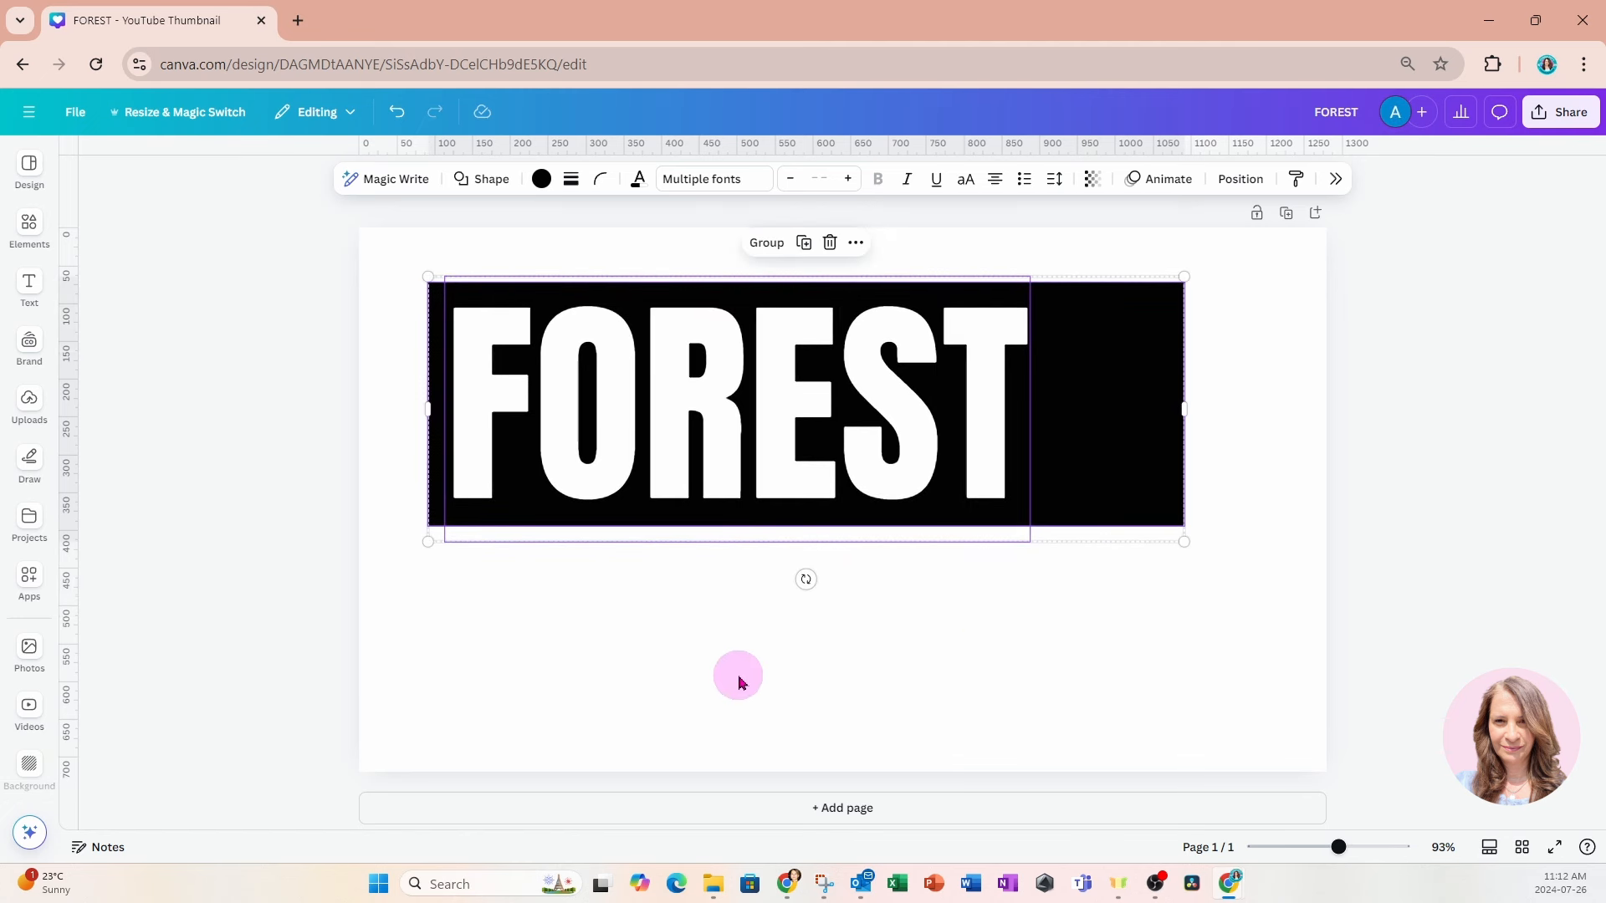
# Search the elements for DISPERSION and show all matching graphics.
pyautogui.click(30, 230)
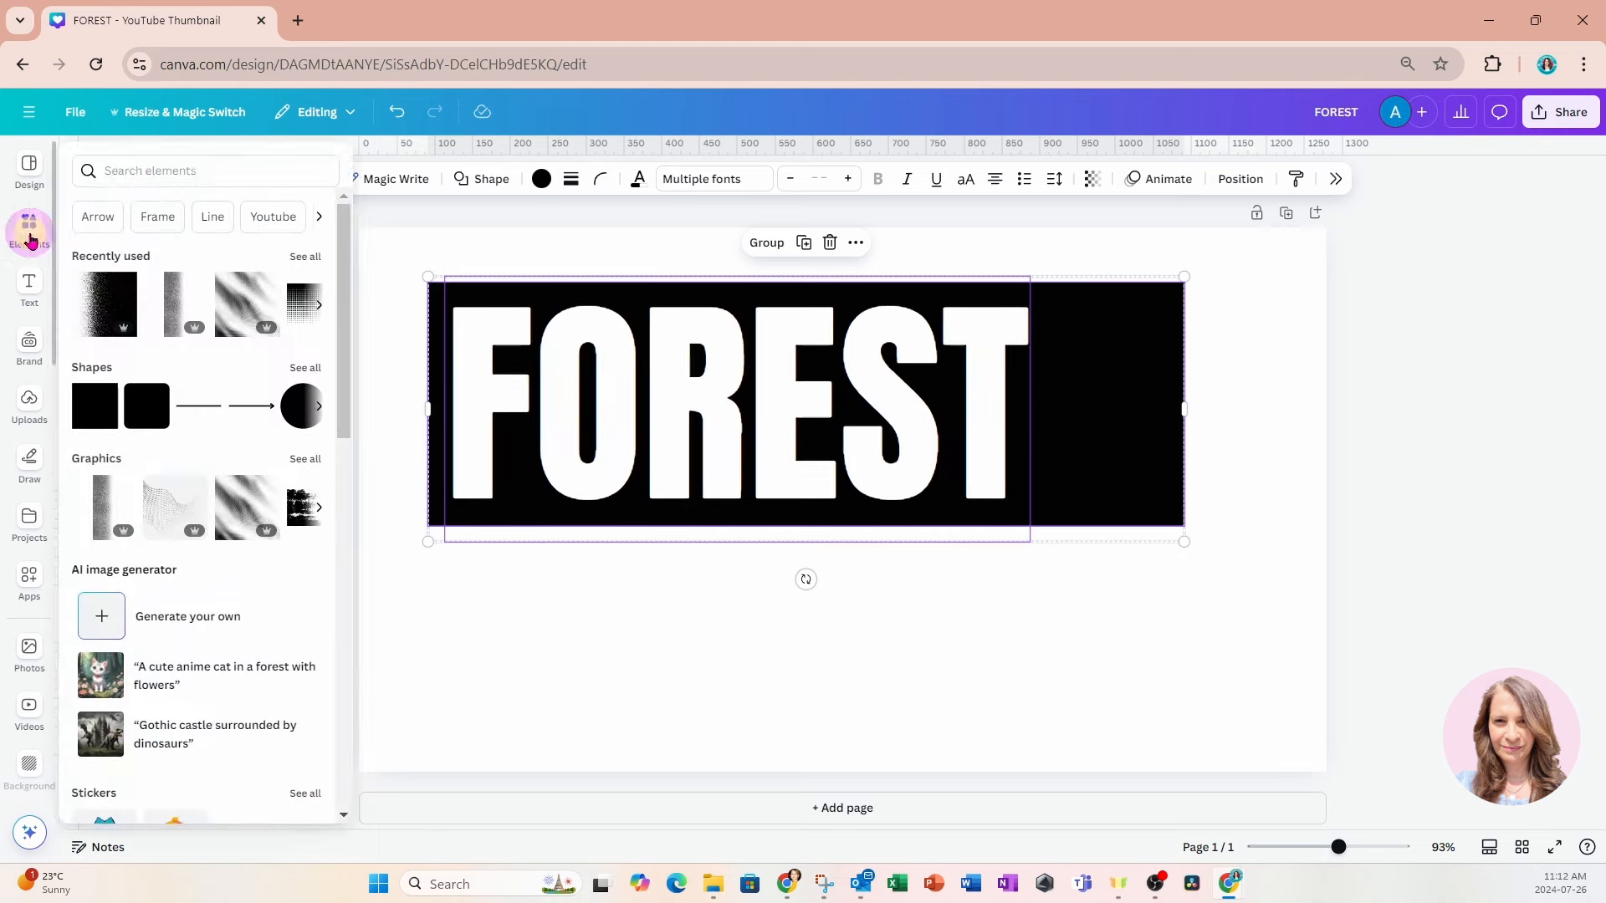
pyautogui.click(136, 169)
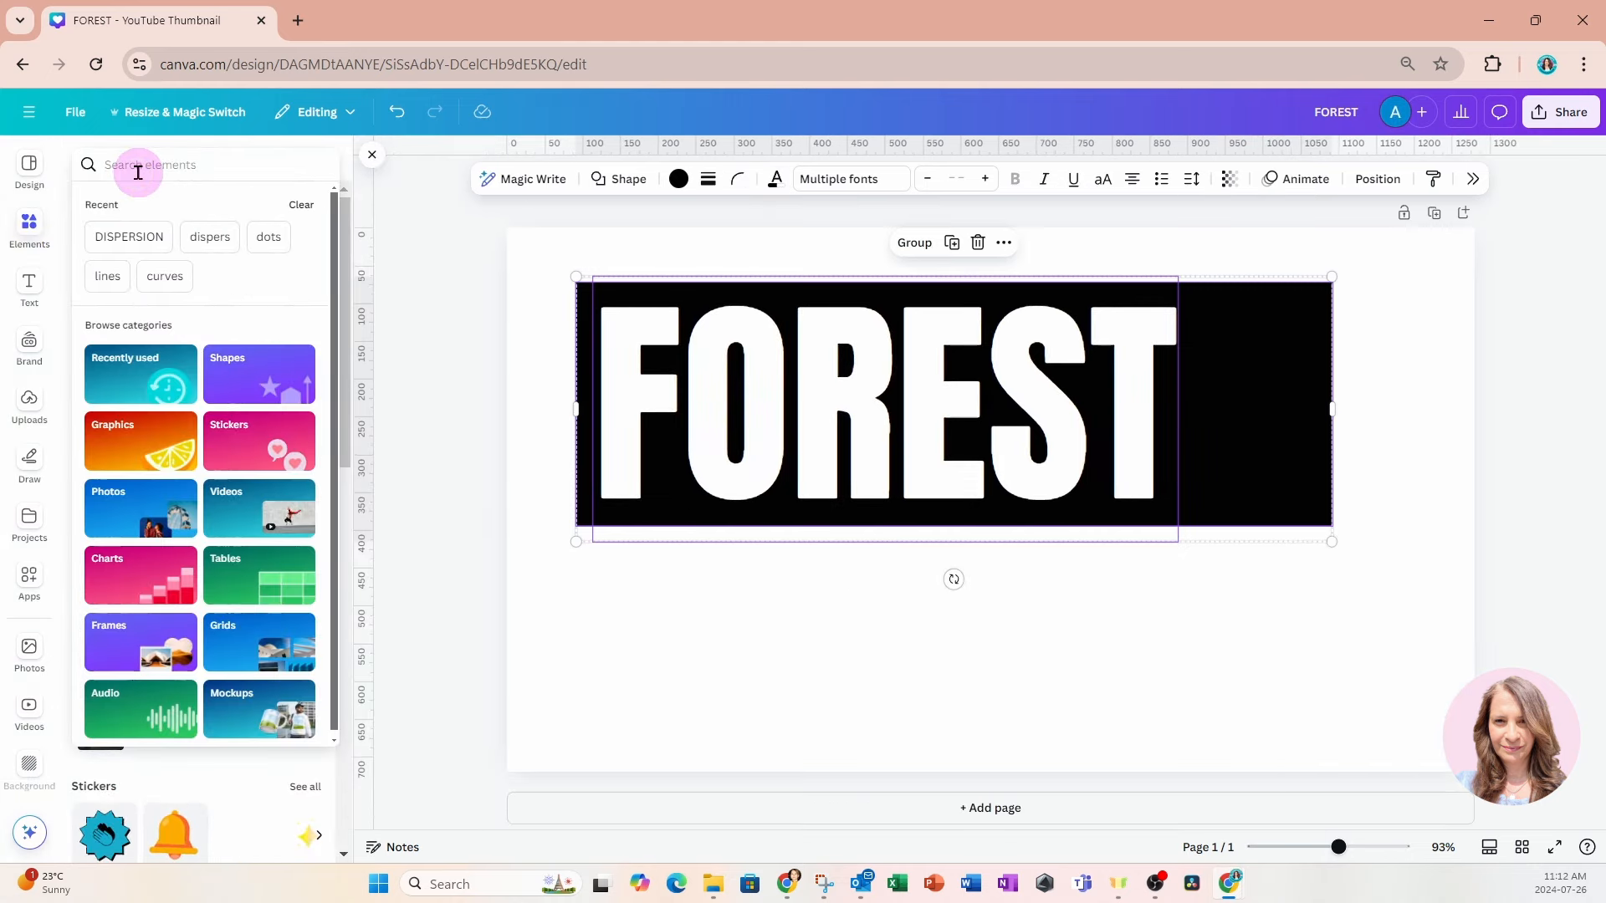
pyautogui.write('DISPERSION')
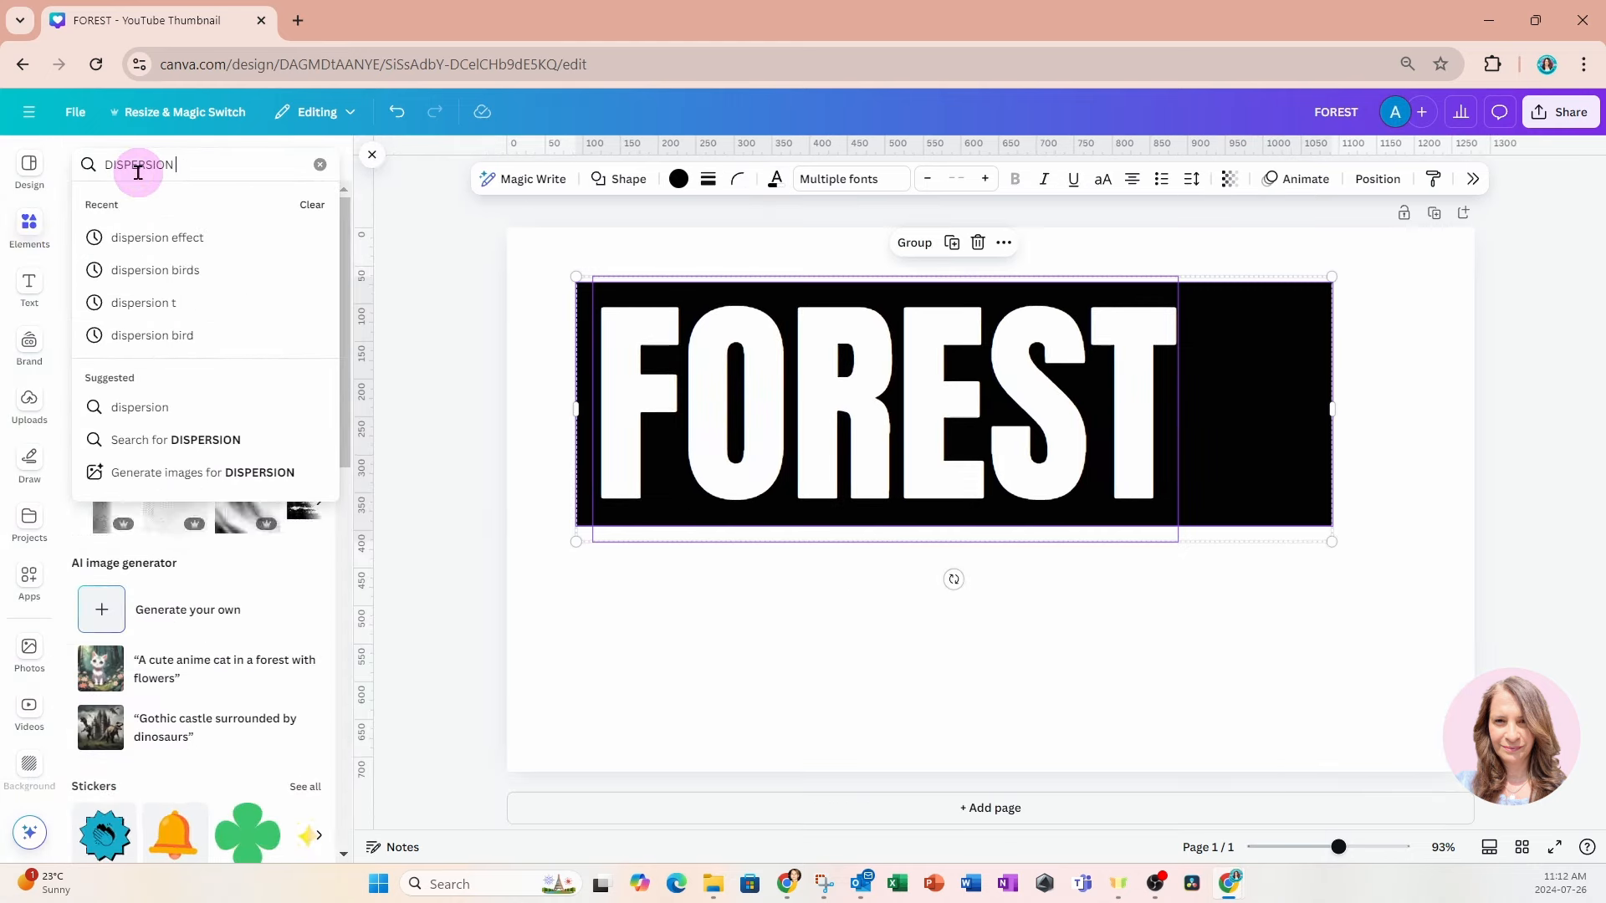
pyautogui.press('Return')
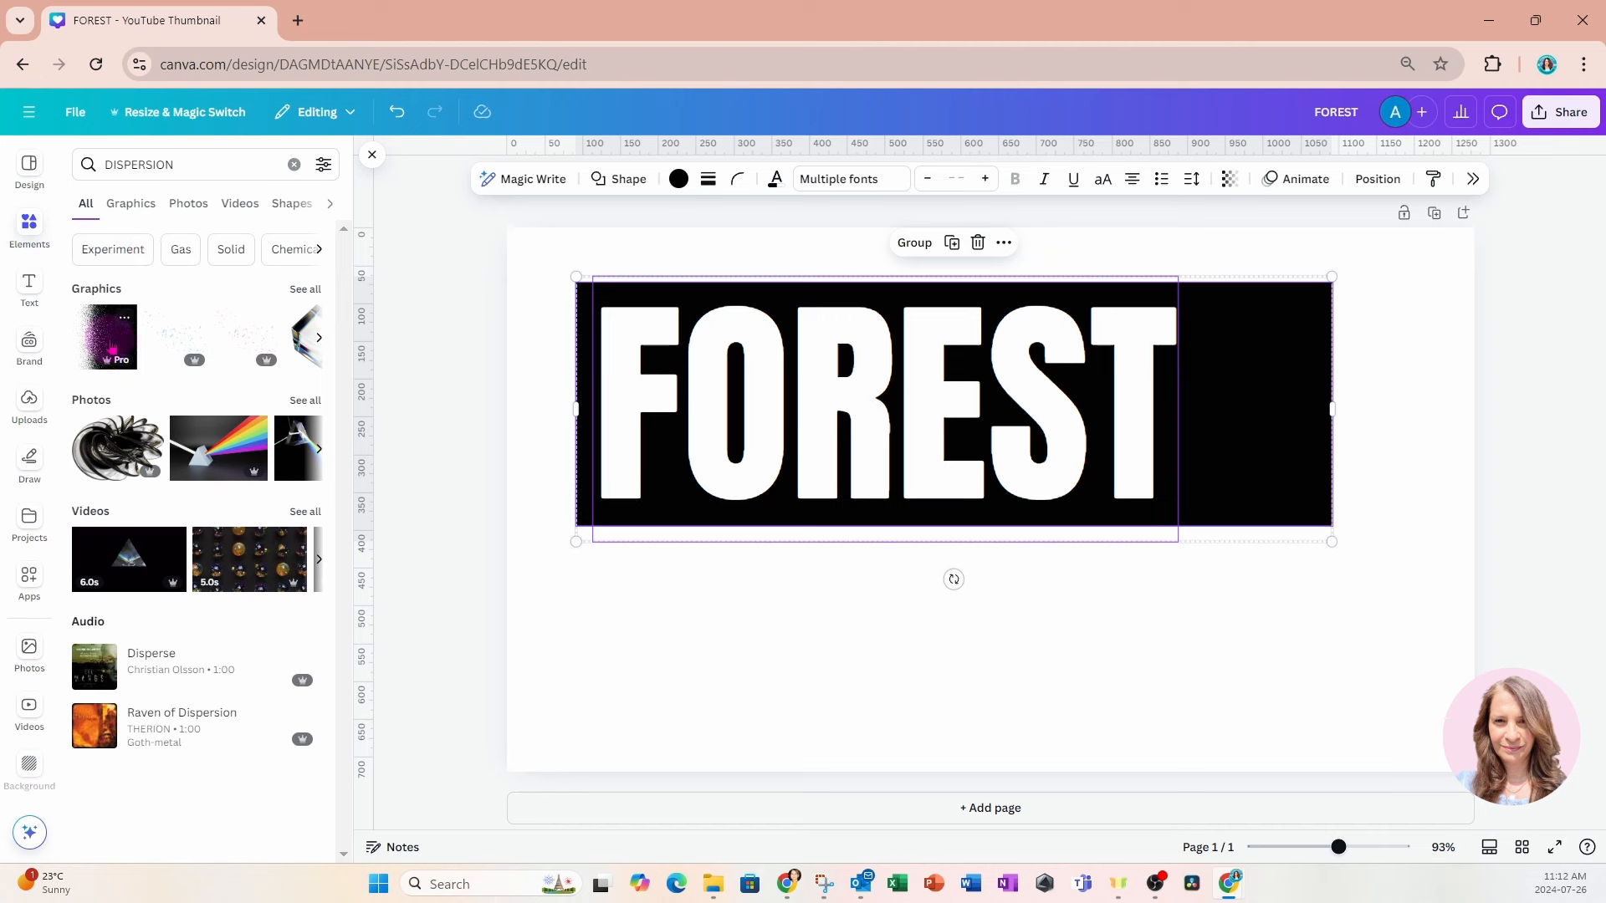
pyautogui.click(302, 293)
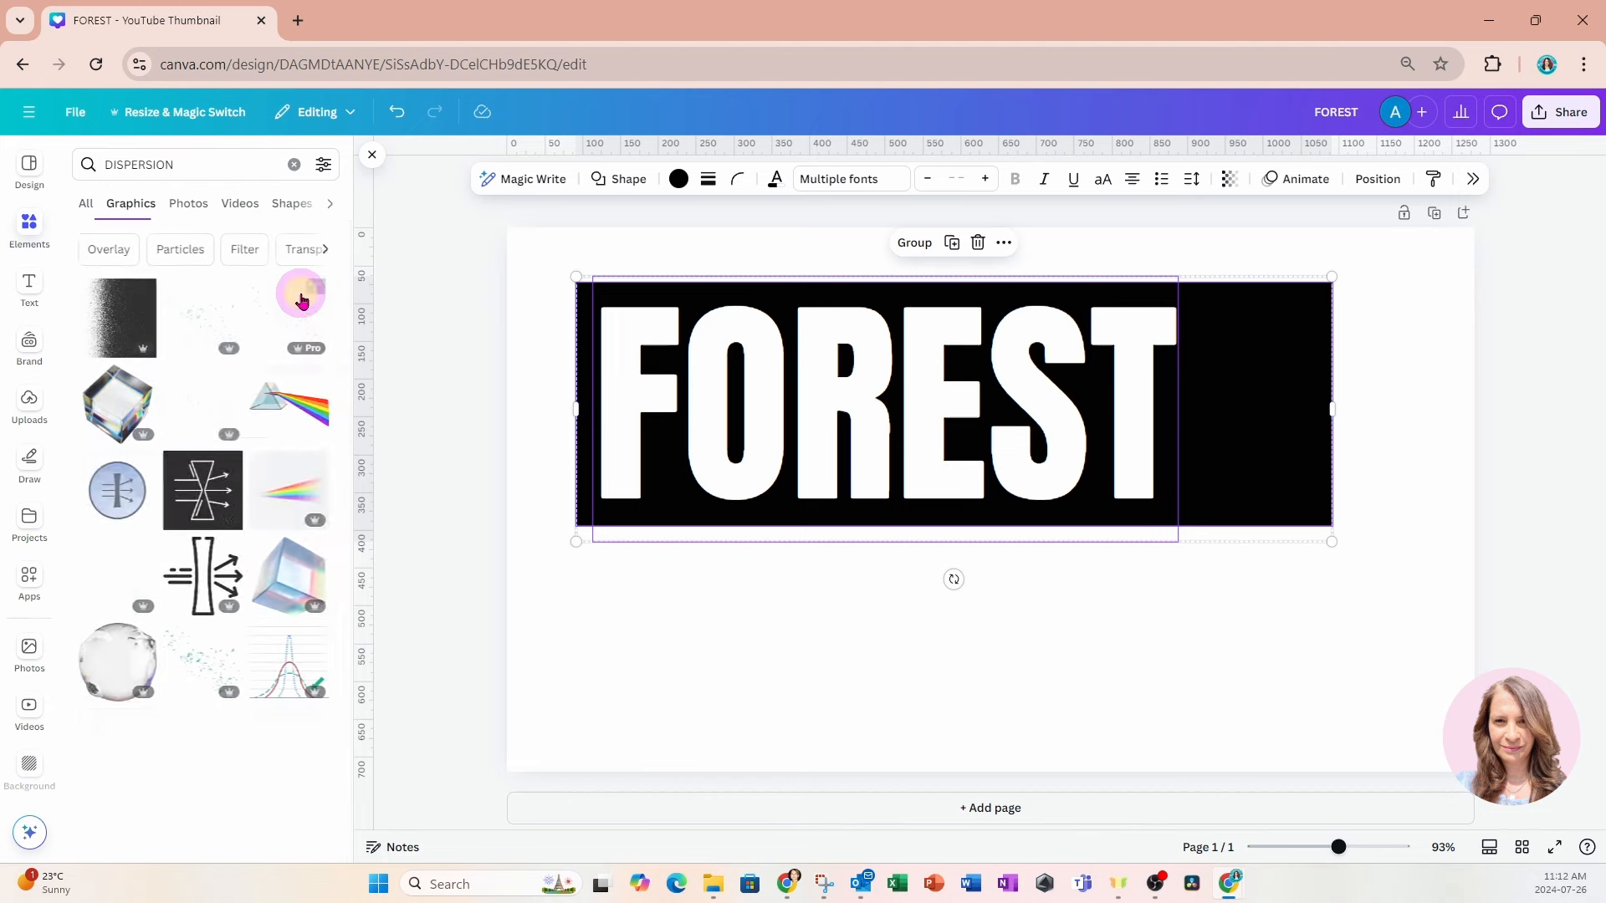
# Add the black square graphic with the speckled left edge and place it below the black rectangle.
pyautogui.click(266, 759)
pyautogui.scroll(-4, 266, 759)
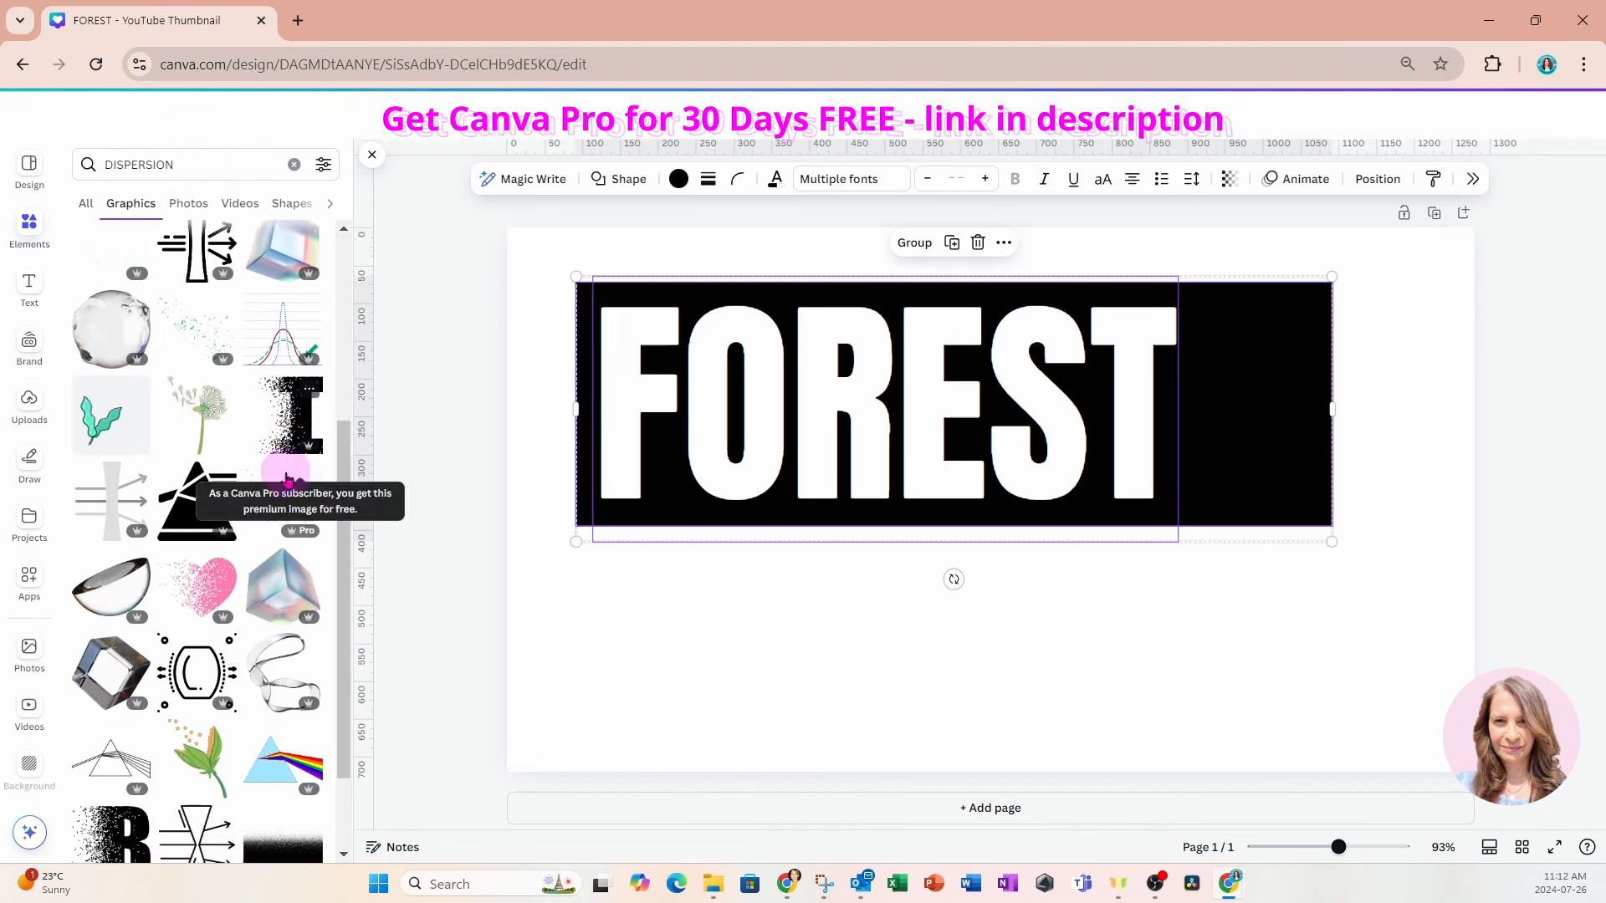
pyautogui.scroll(-2, 284, 451)
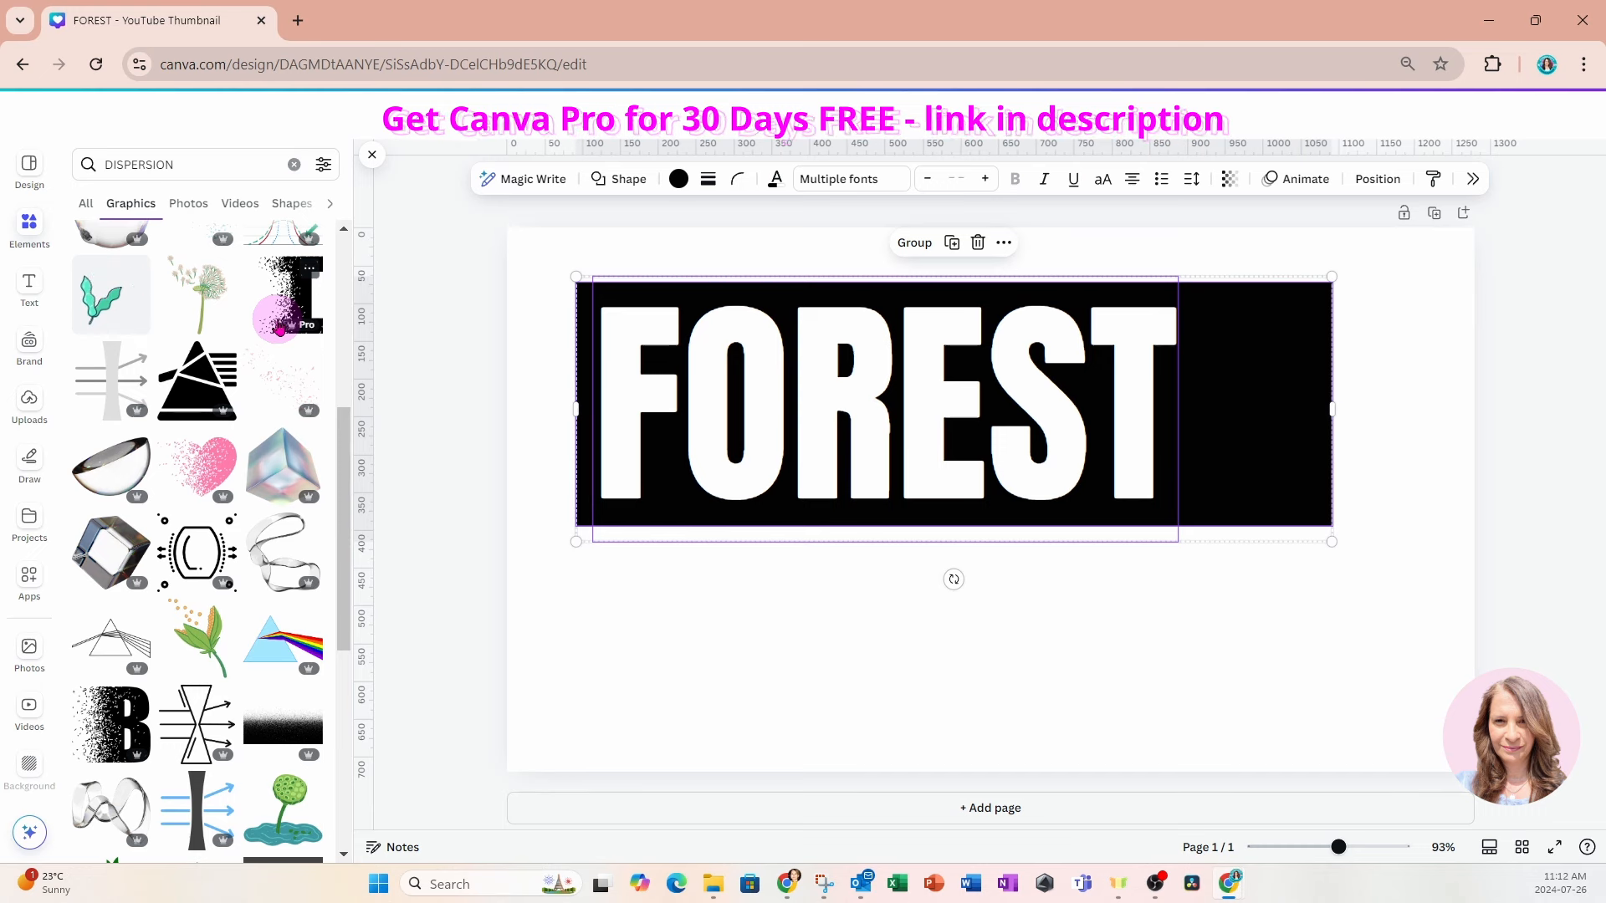
pyautogui.scroll(6, 282, 418)
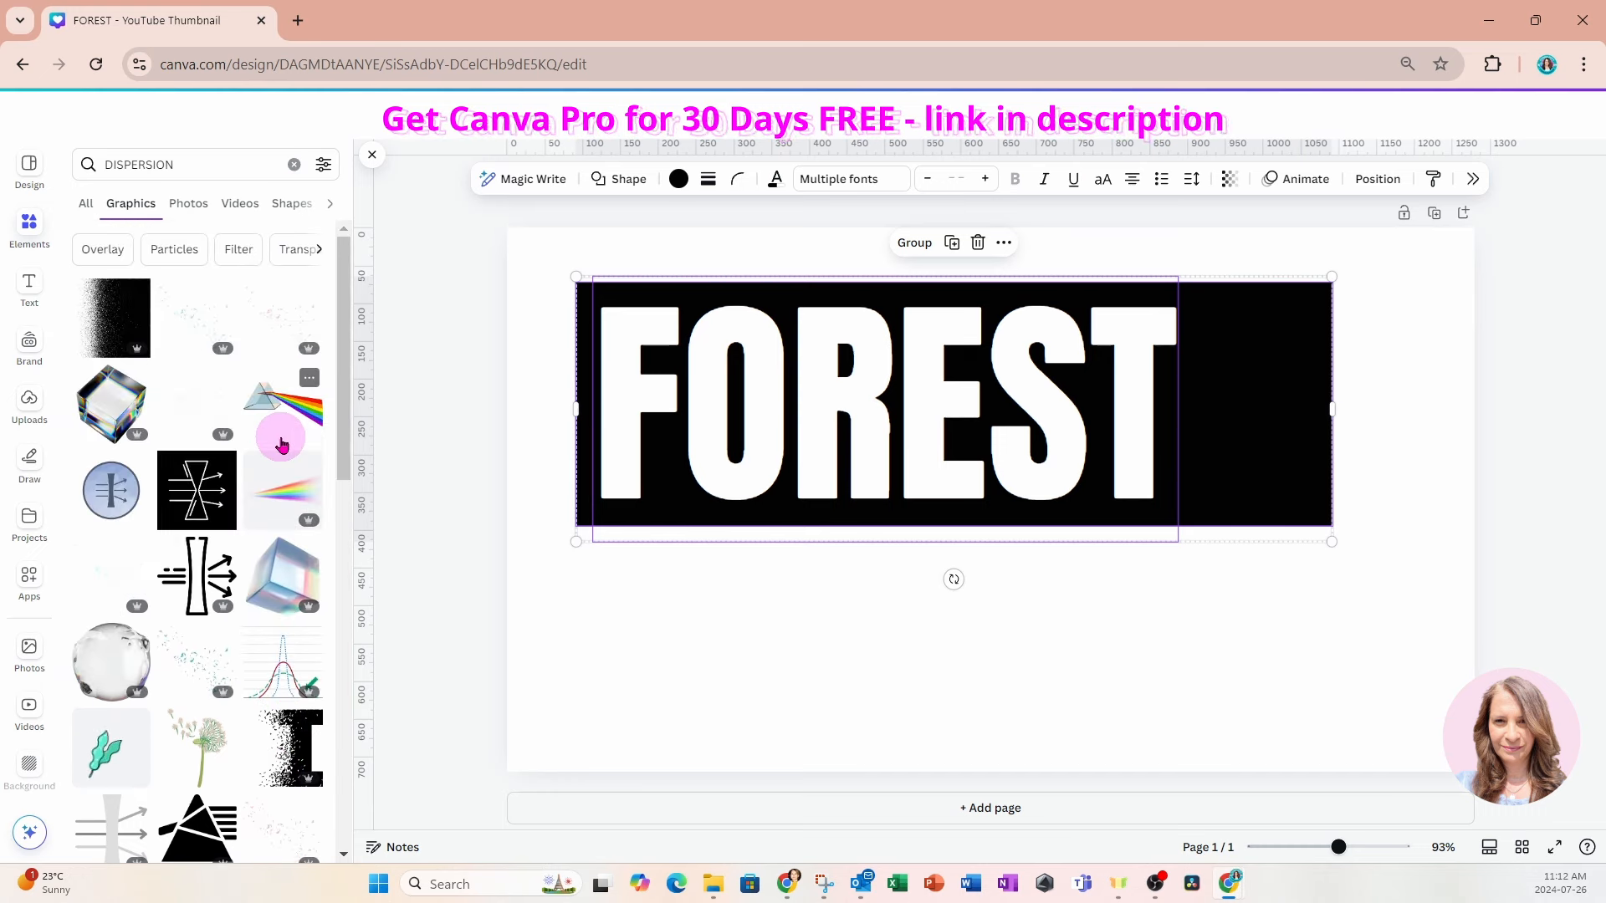
pyautogui.click(112, 329)
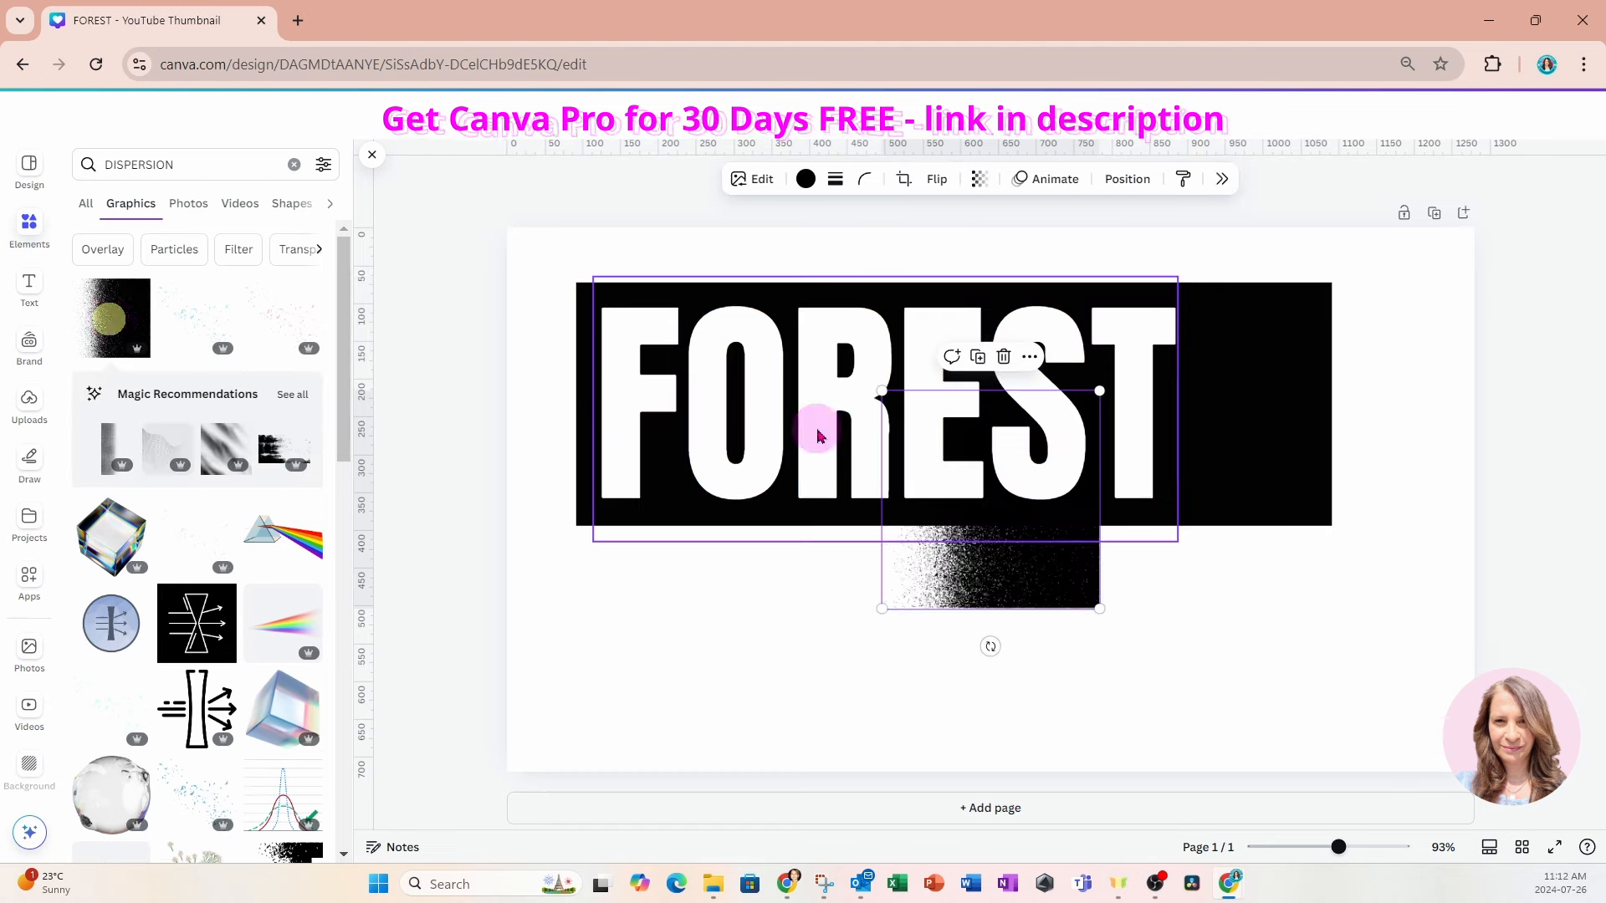
pyautogui.moveTo(1021, 583); pyautogui.dragTo(1090, 729)
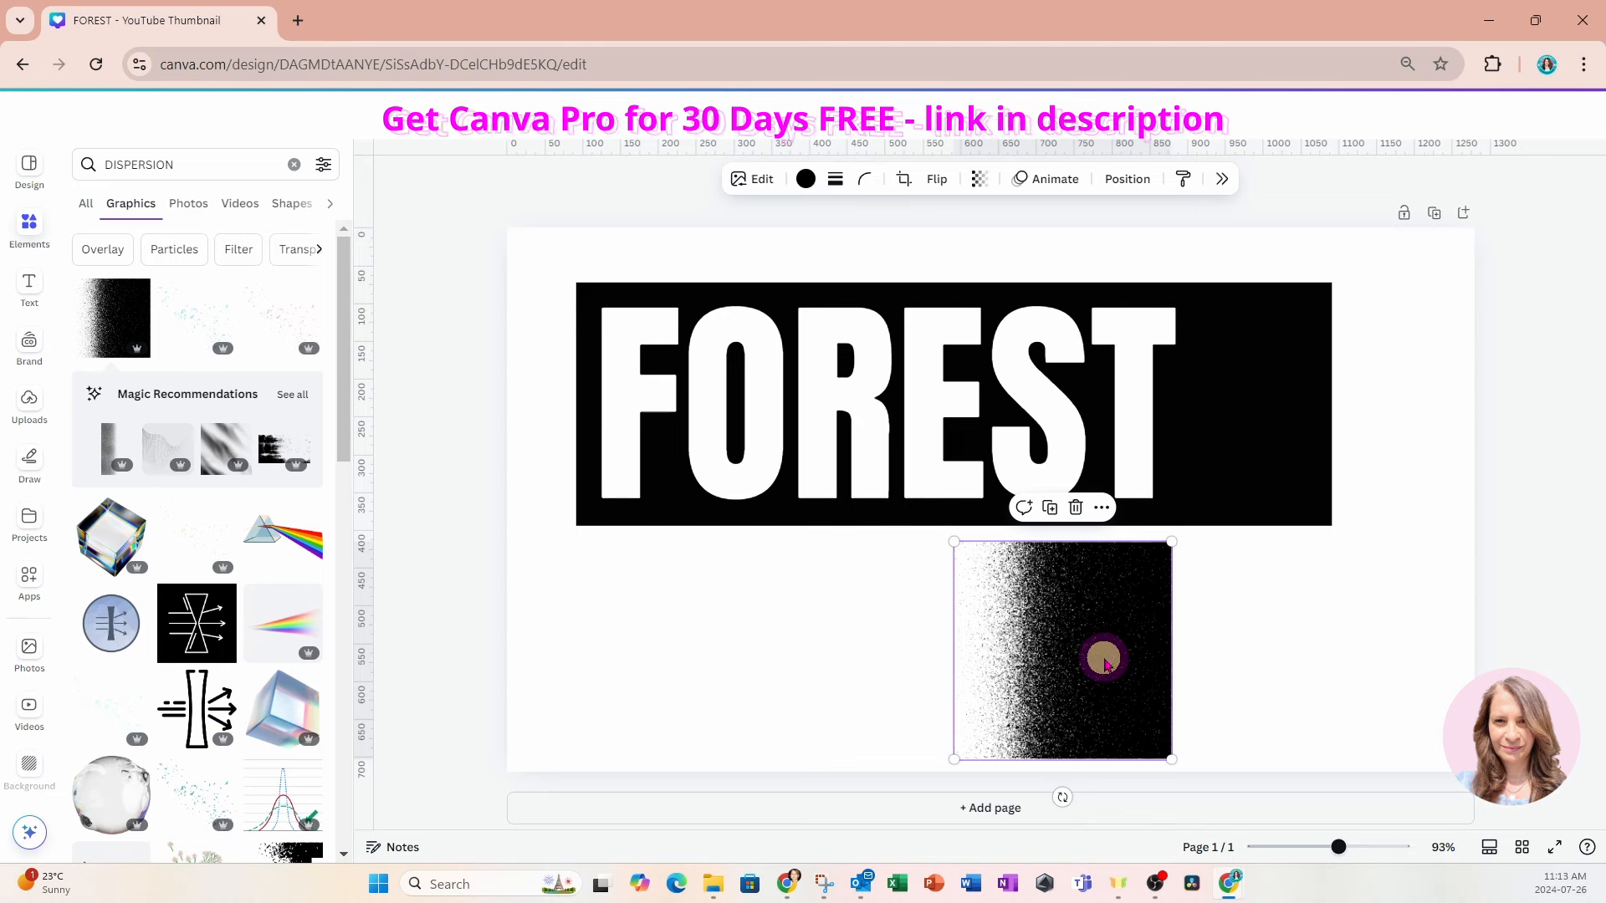
# Crop the dispersion graphic to its speckled left half and trim away its lower portion.
pyautogui.doubleClick(1104, 663)
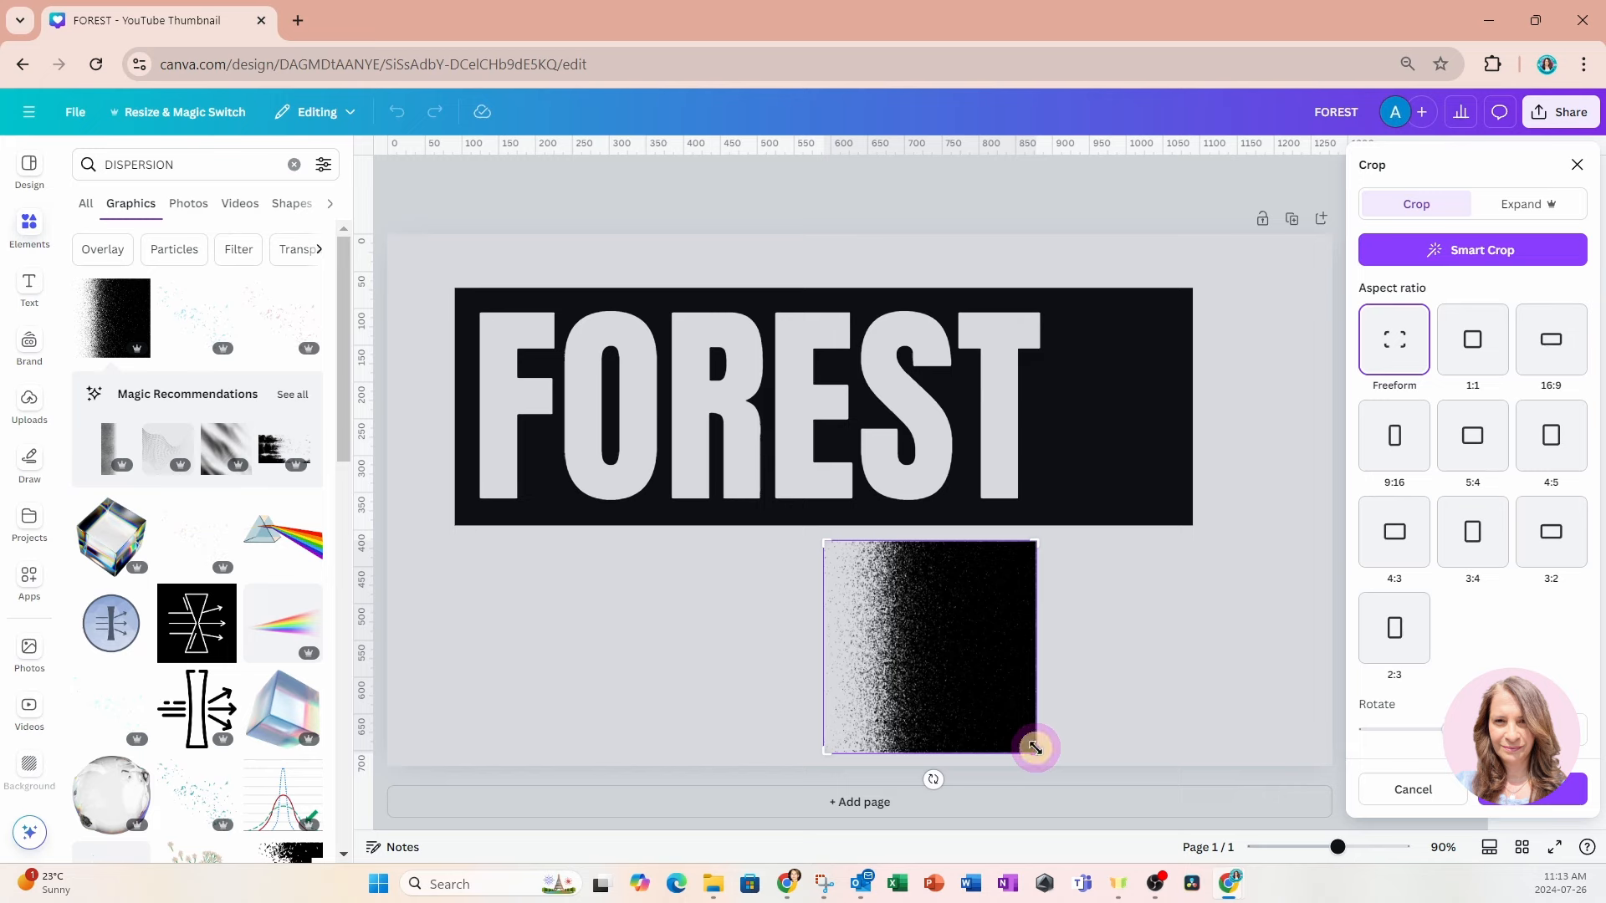
pyautogui.moveTo(1034, 747); pyautogui.dragTo(942, 761)
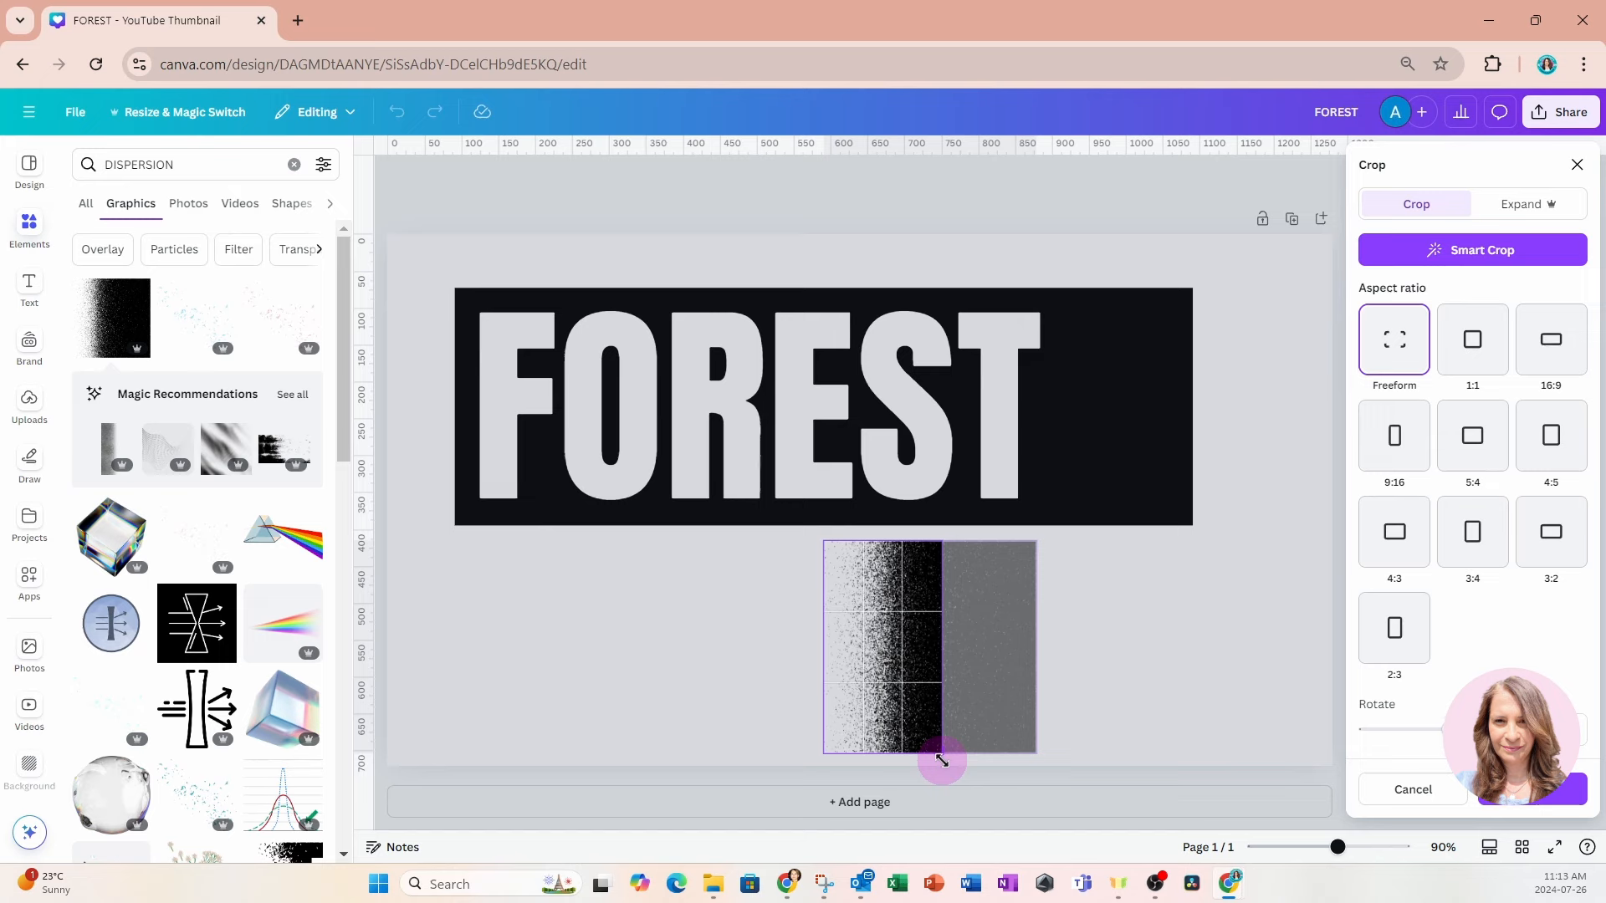
pyautogui.moveTo(942, 761); pyautogui.dragTo(937, 760)
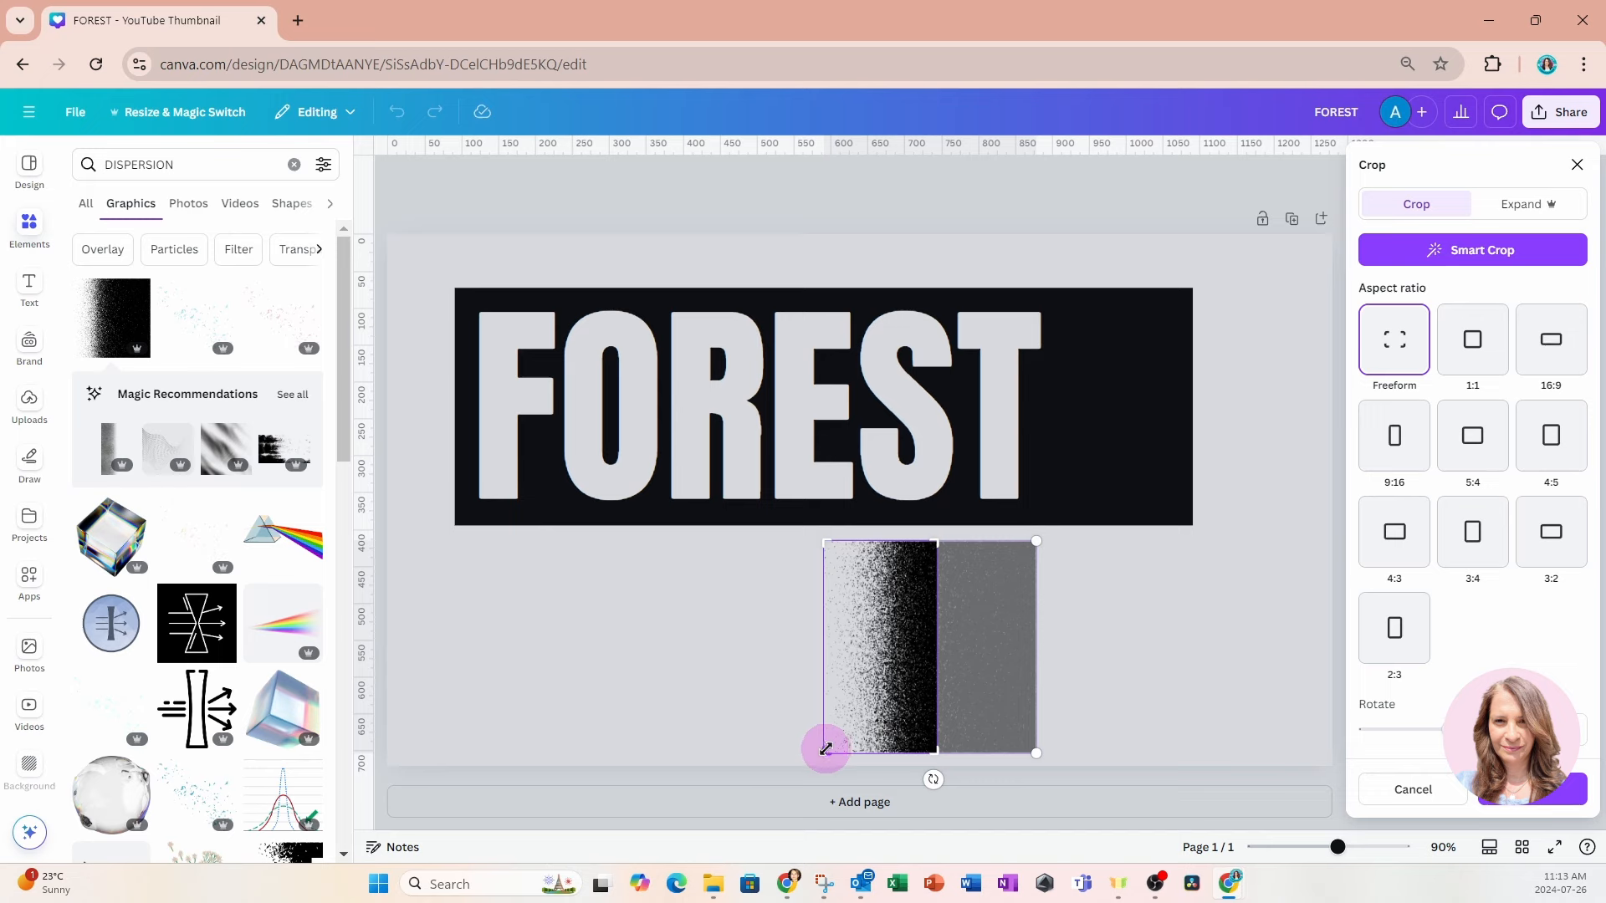
pyautogui.moveTo(825, 748); pyautogui.dragTo(826, 715)
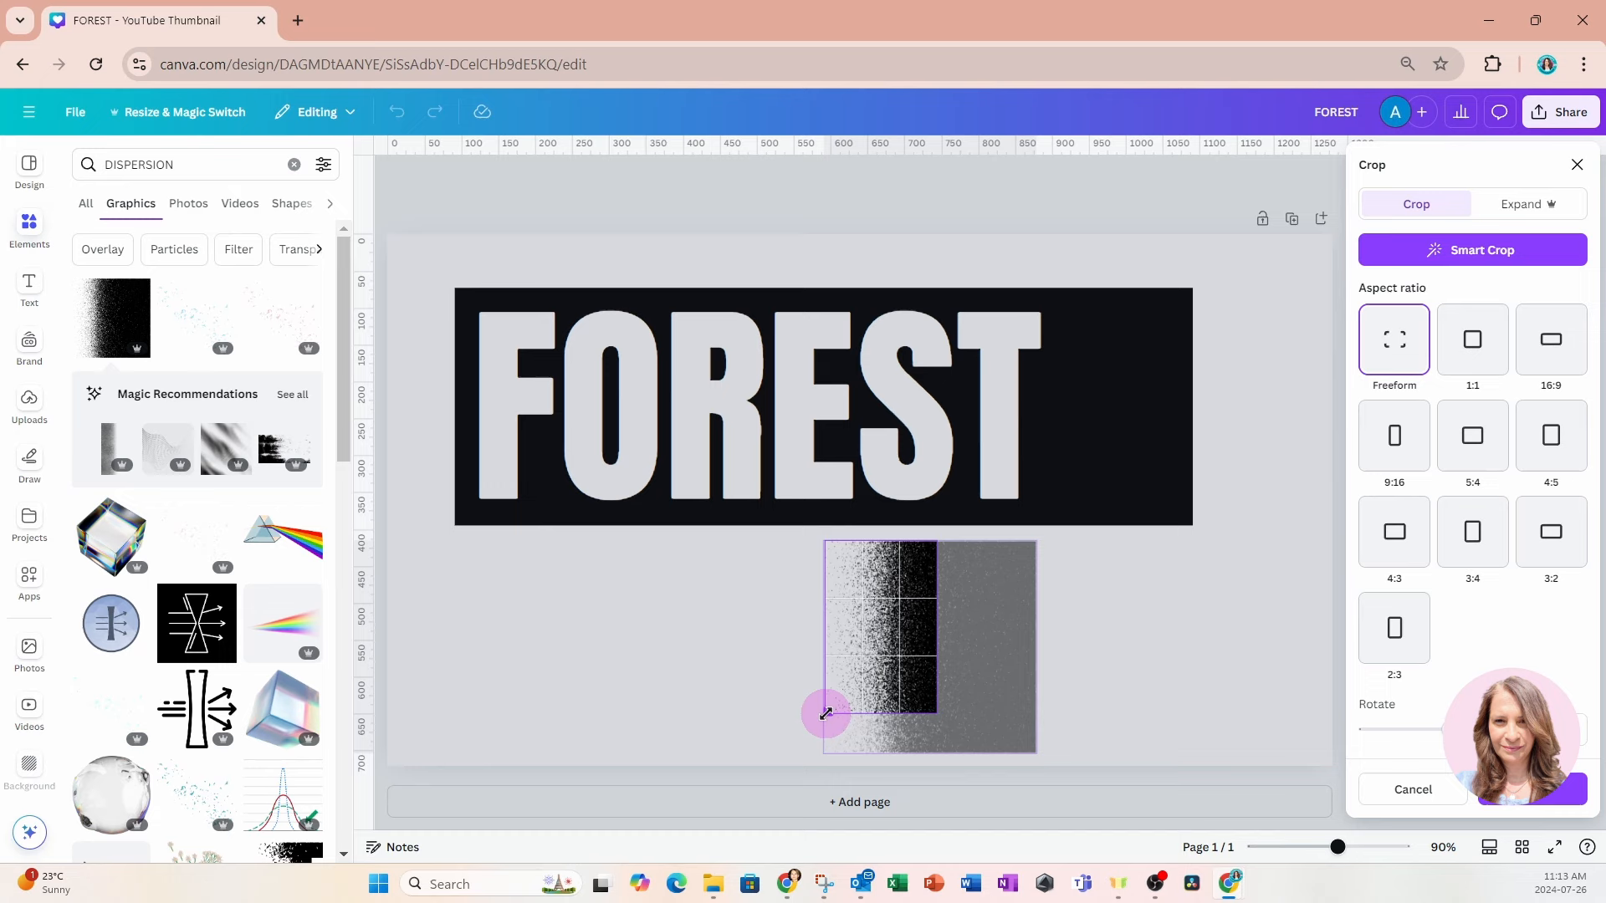
pyautogui.moveTo(825, 713); pyautogui.dragTo(826, 713)
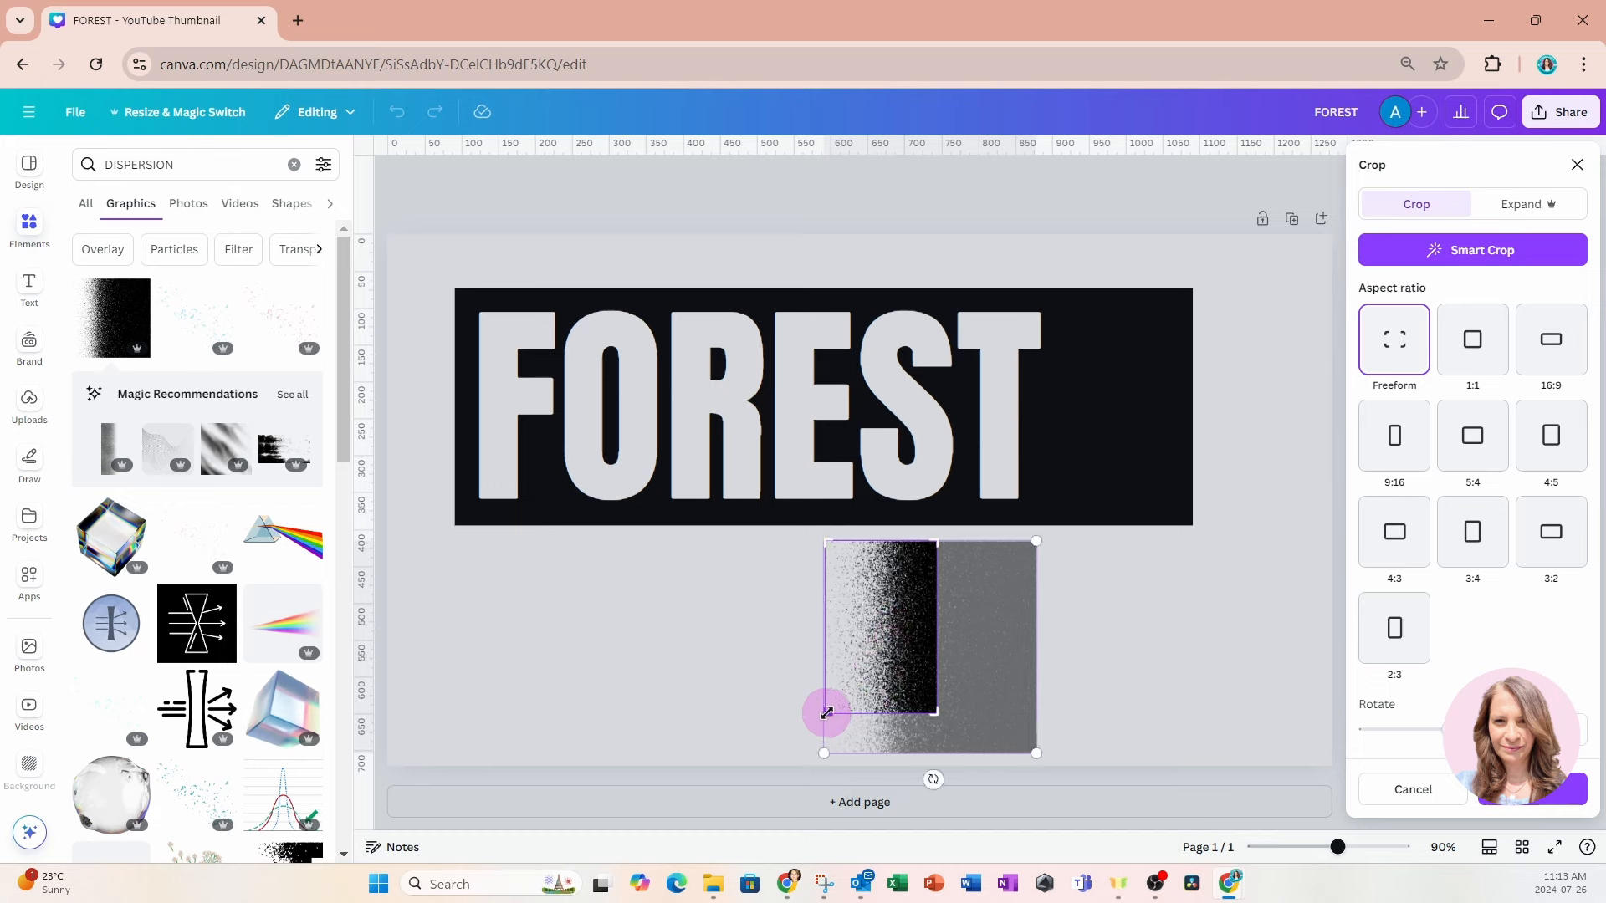
pyautogui.moveTo(826, 713); pyautogui.dragTo(828, 702)
pyautogui.click(753, 668)
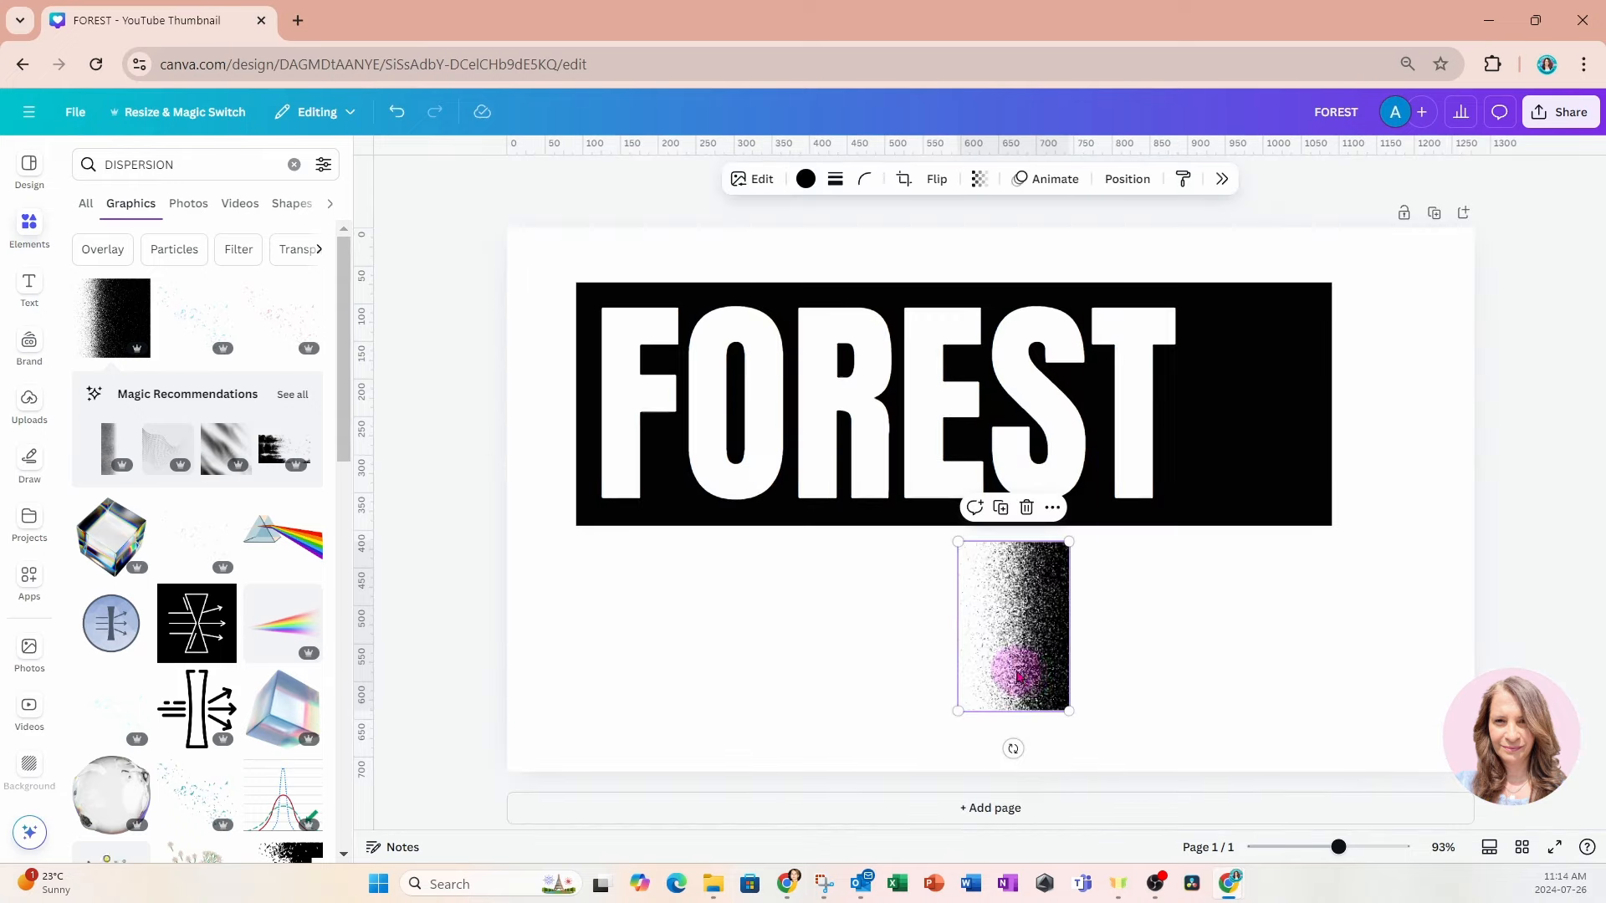
# Place the cropped dispersion graphic over the S and T of FOREST and bring it to the front.
pyautogui.moveTo(1028, 682); pyautogui.dragTo(1091, 441)
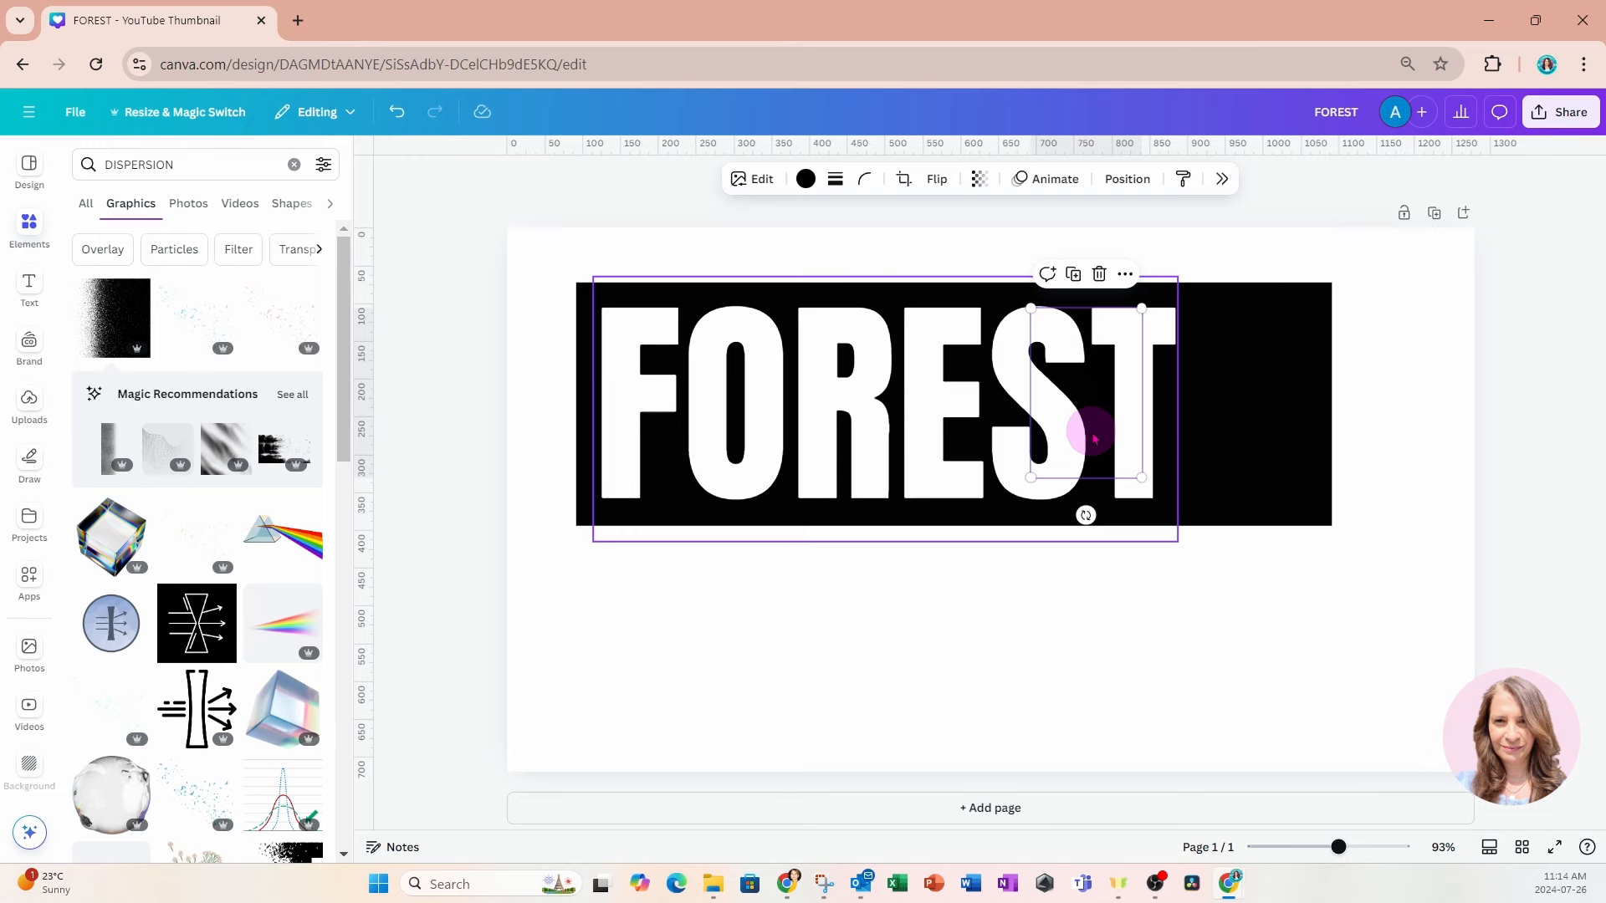
pyautogui.click(1126, 181)
pyautogui.click(1401, 288)
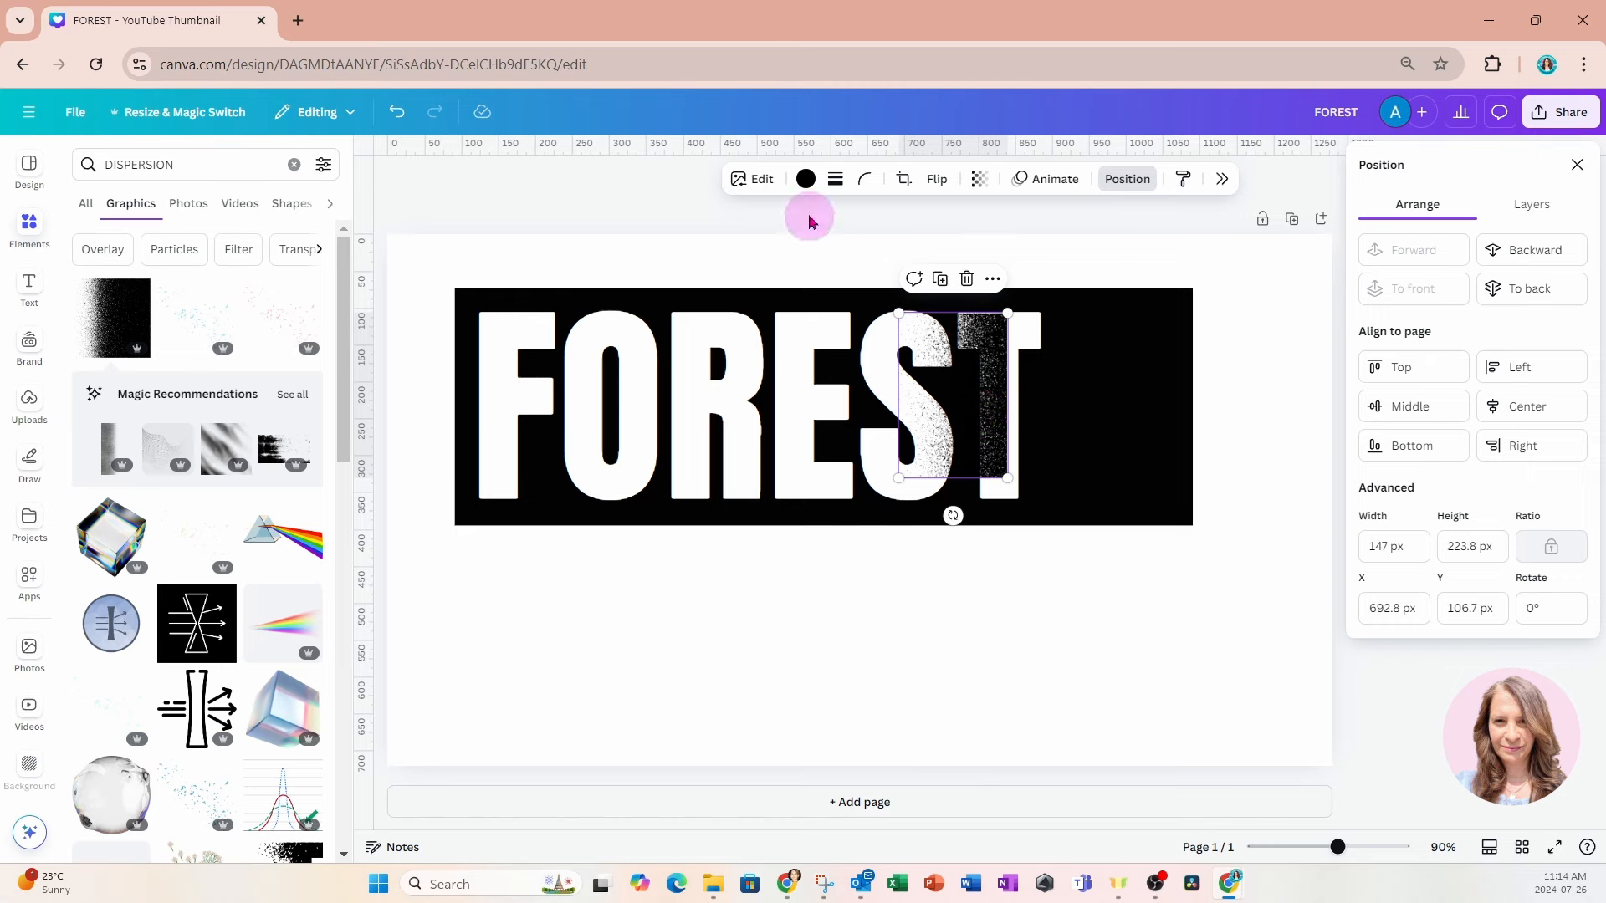
# Recolor the dispersion graphic to white (#ffffff) and flip it horizontally.
pyautogui.click(805, 178)
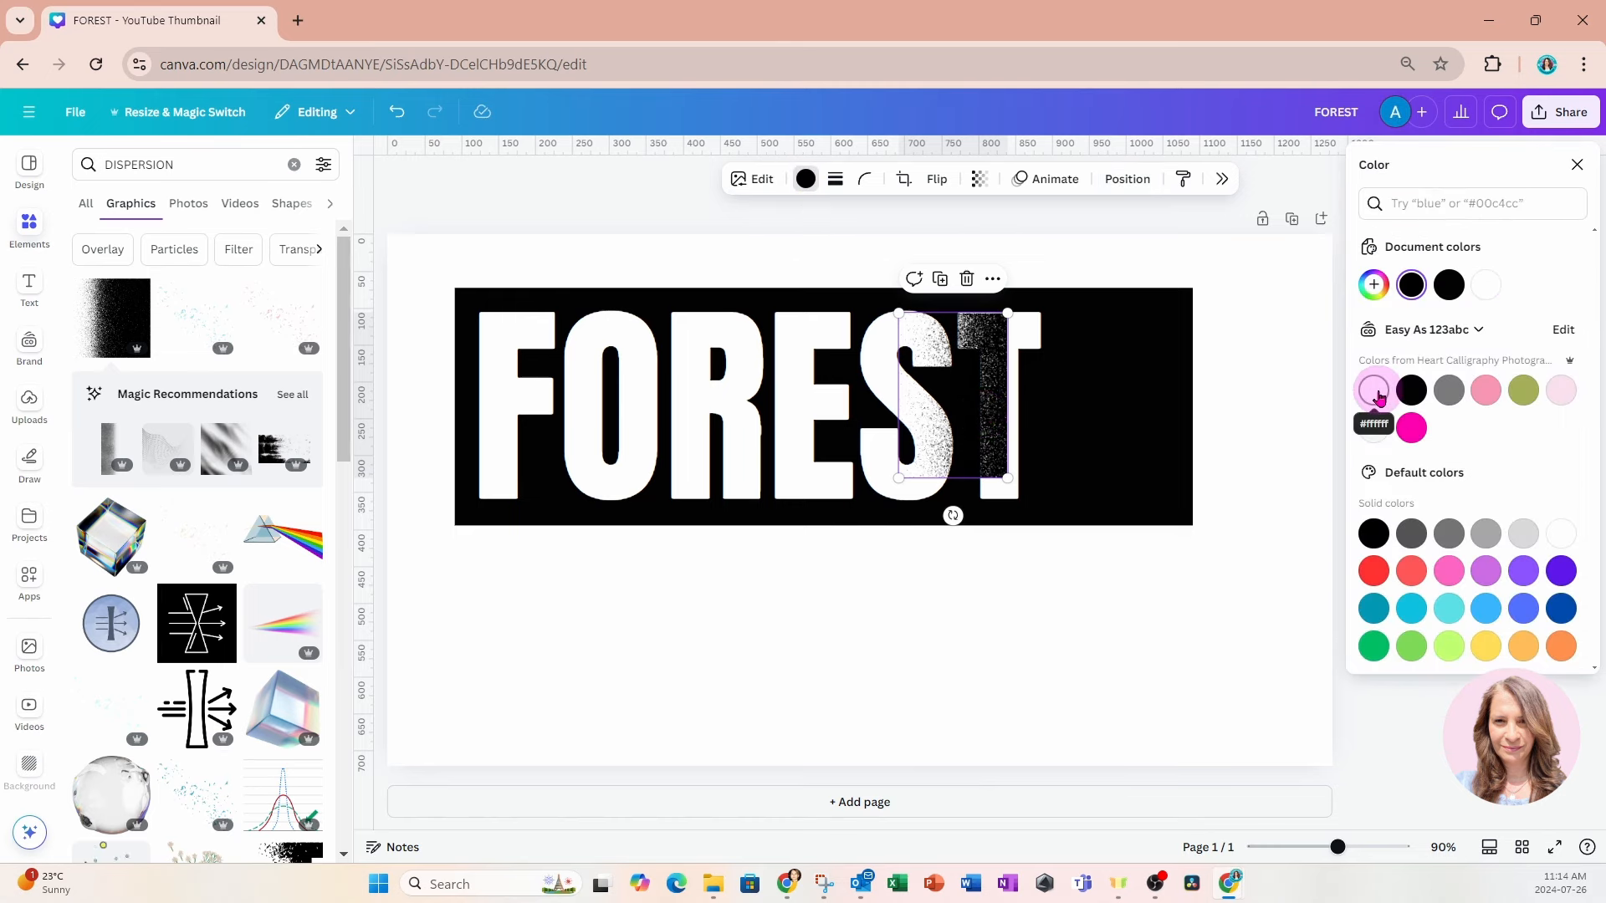
pyautogui.click(1376, 394)
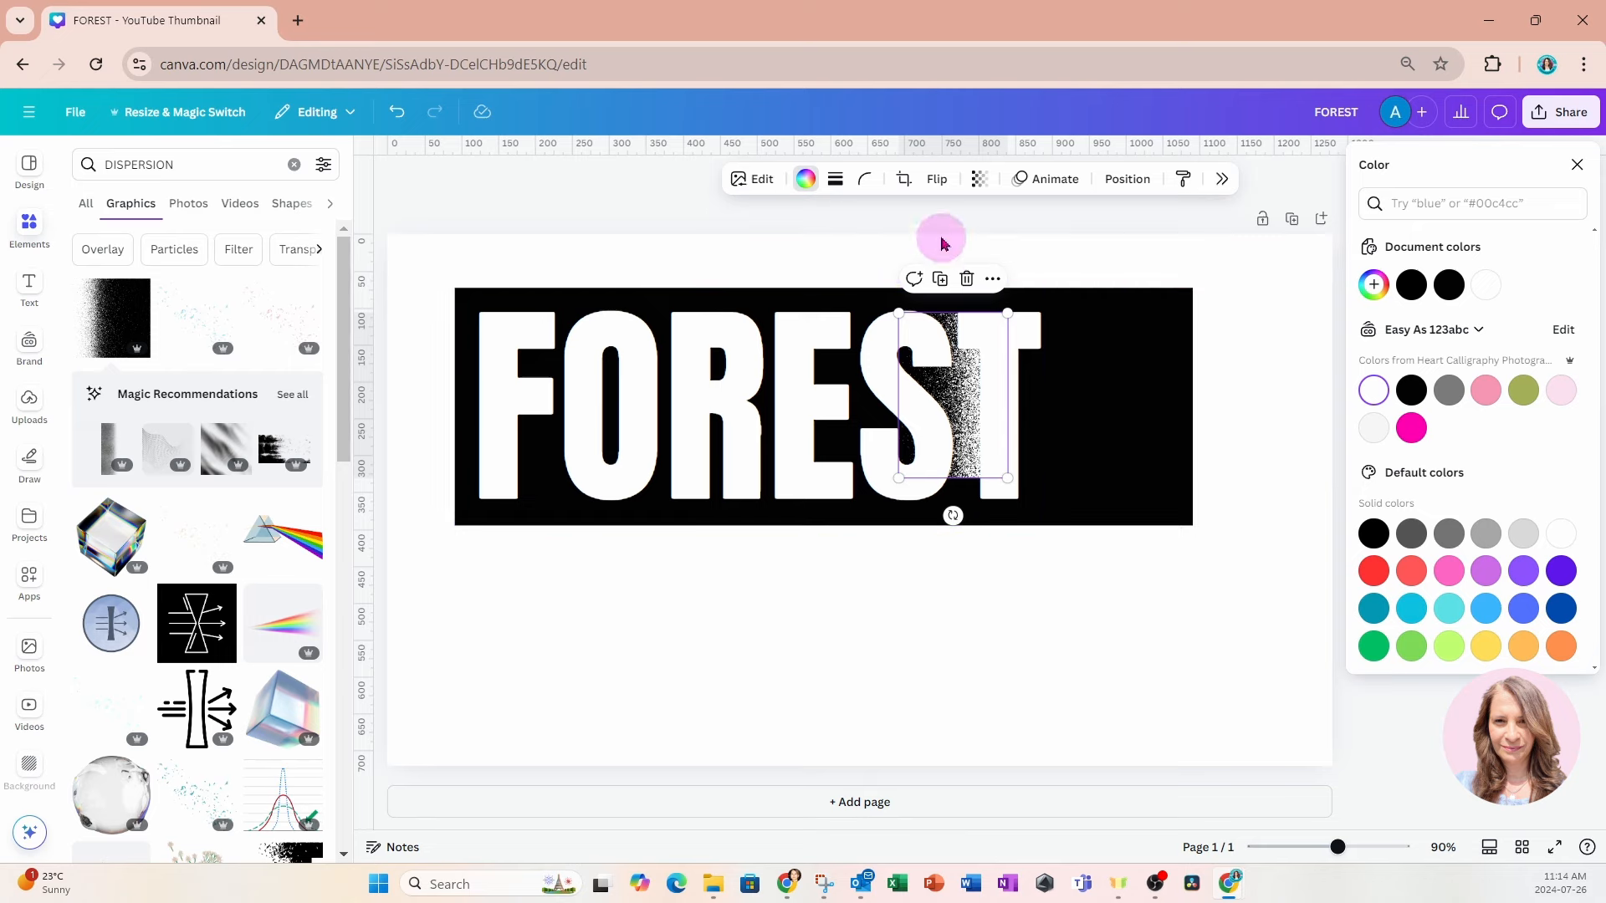
pyautogui.click(935, 183)
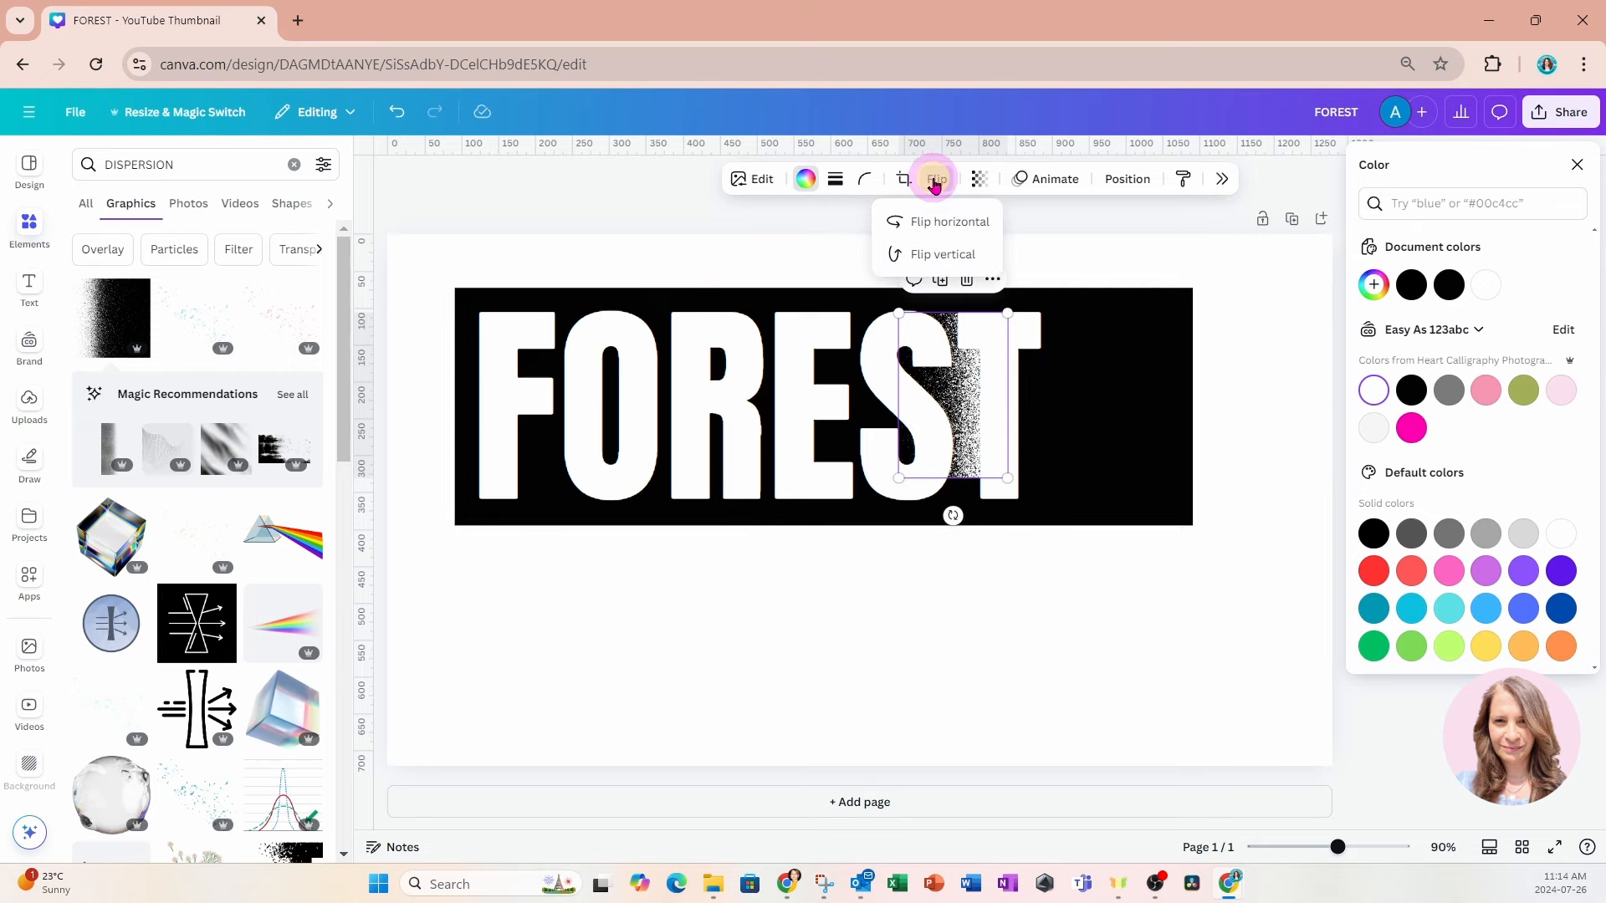
pyautogui.click(943, 222)
# Position the dispersion graphic against the right edge of the letter T and enlarge it to match the letter's height.
pyautogui.moveTo(985, 437); pyautogui.dragTo(1066, 441)
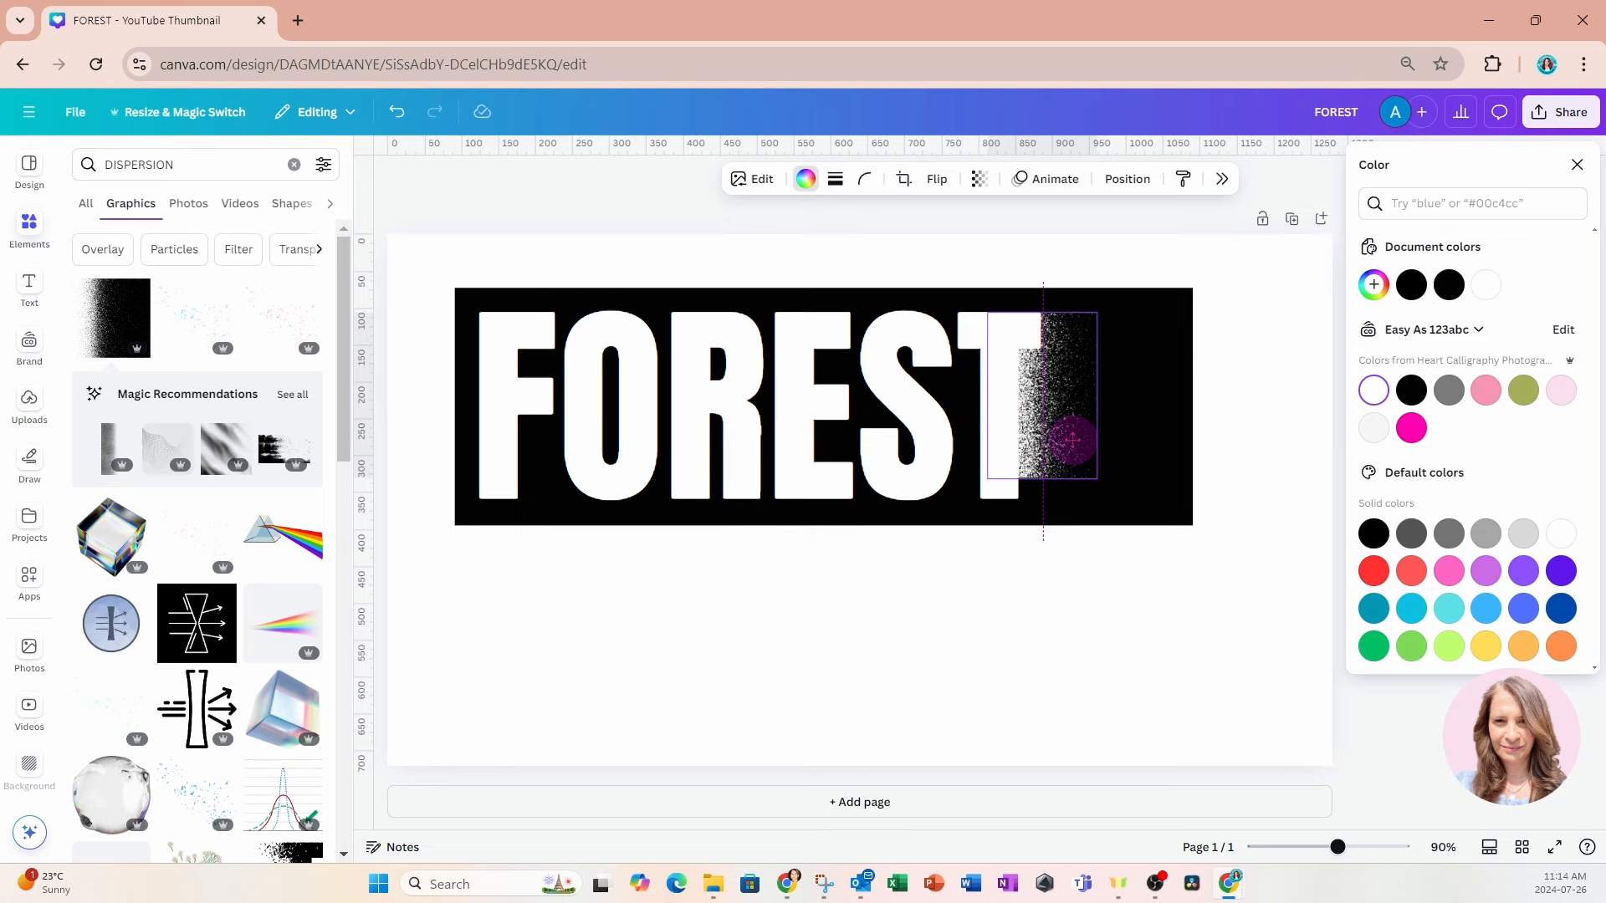
pyautogui.moveTo(1073, 439); pyautogui.dragTo(1078, 442)
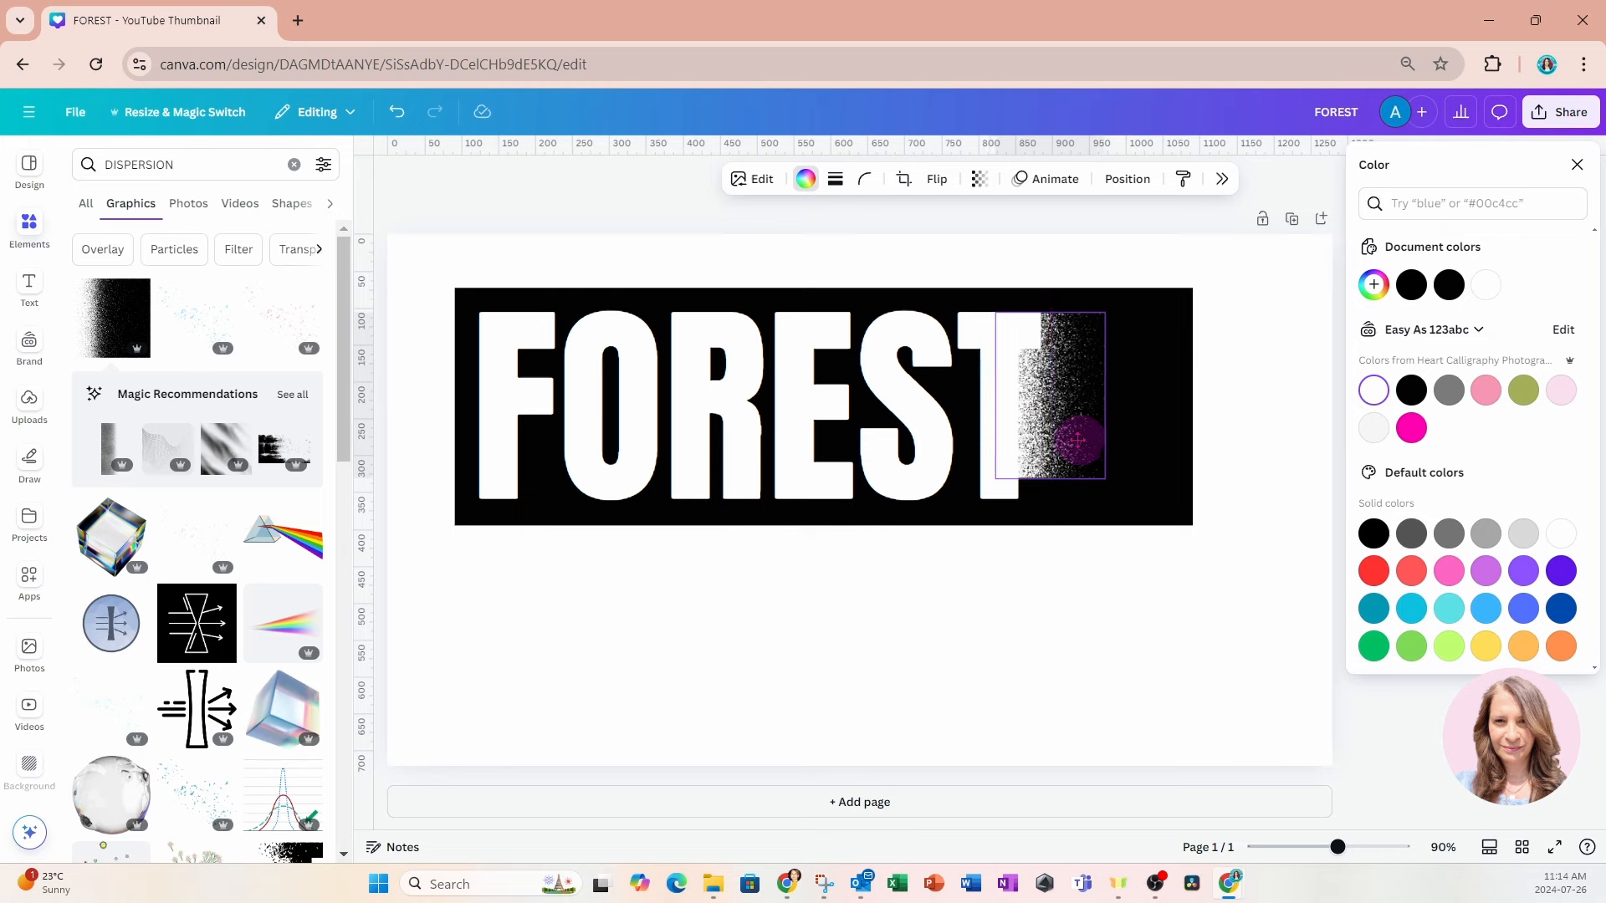
pyautogui.moveTo(1077, 442); pyautogui.dragTo(1138, 501)
pyautogui.moveTo(1139, 499); pyautogui.dragTo(1139, 495)
pyautogui.click(1112, 574)
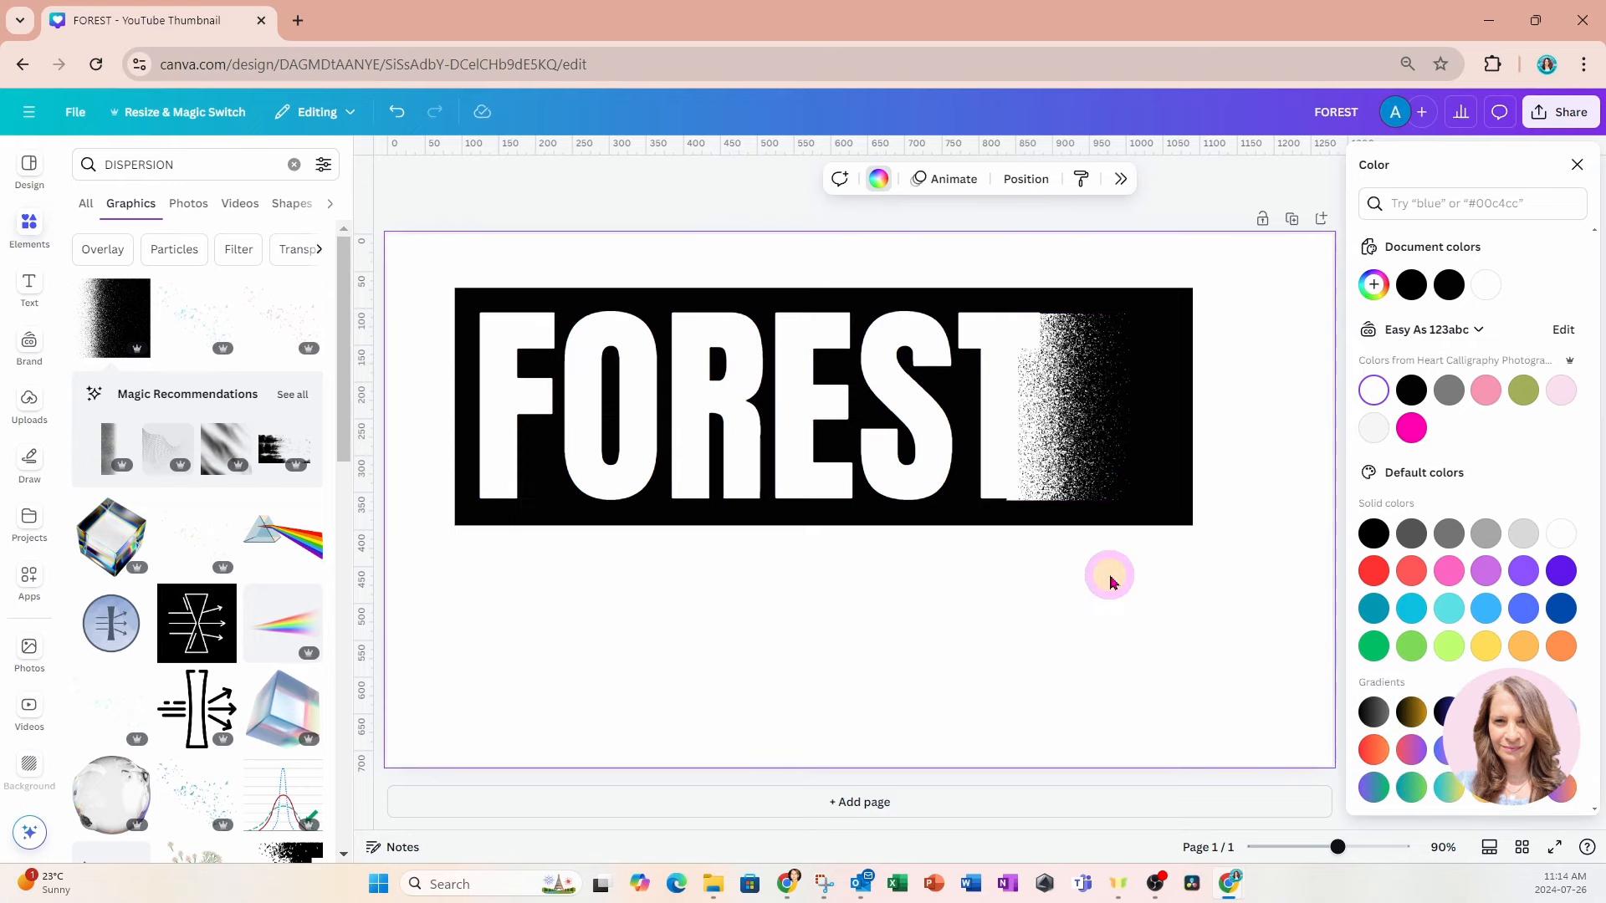
pyautogui.click(1121, 483)
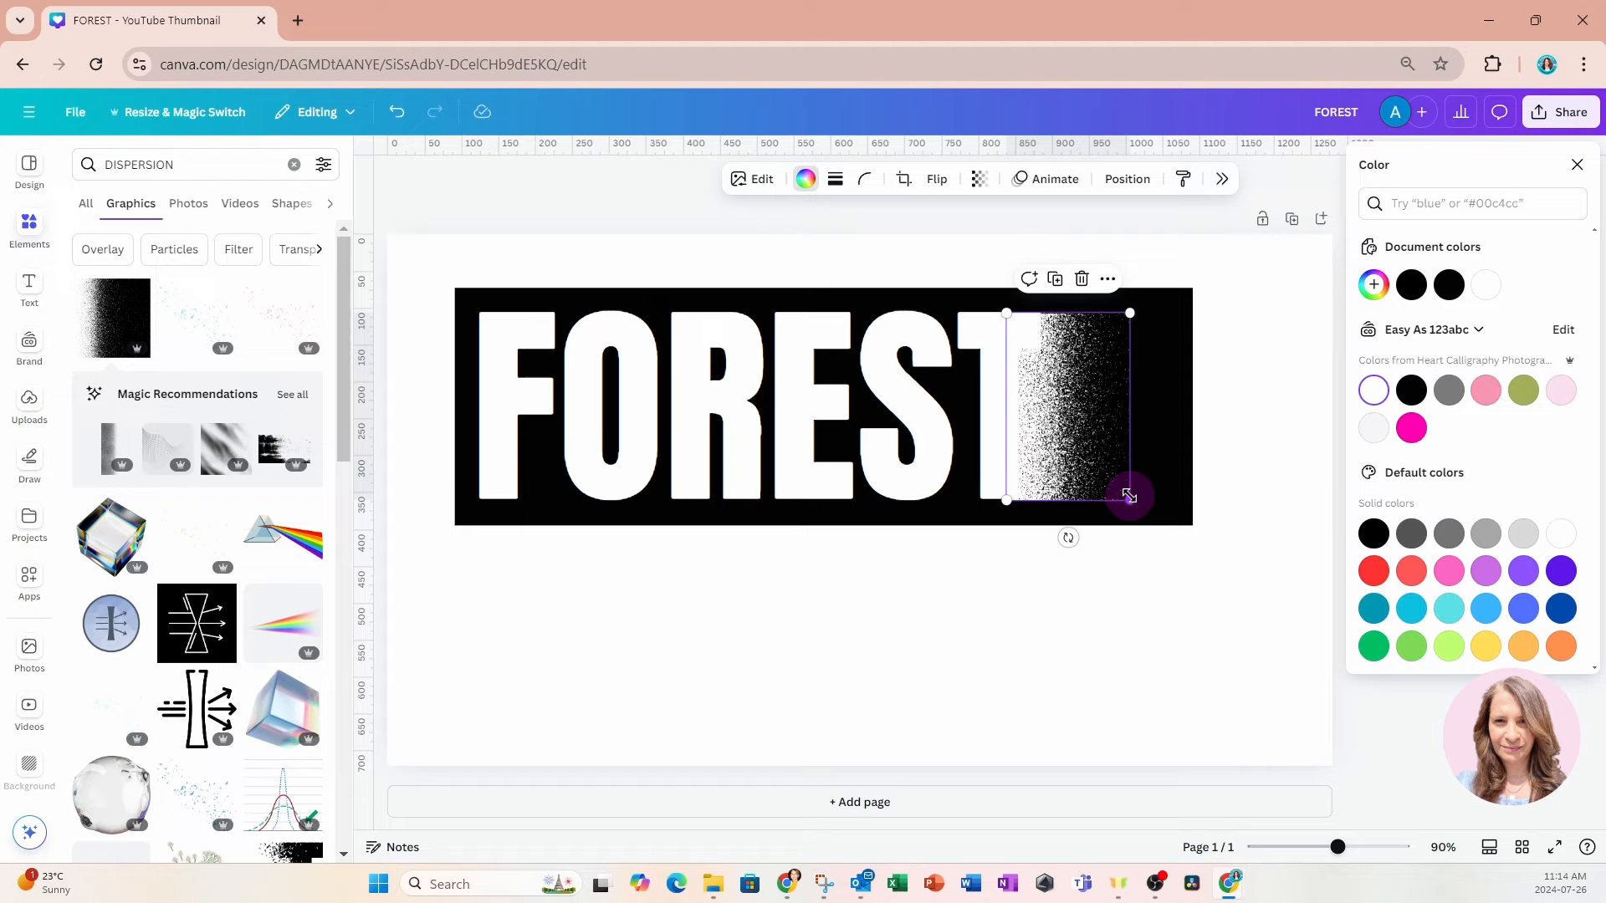
pyautogui.moveTo(1338, 847); pyautogui.dragTo(1353, 849)
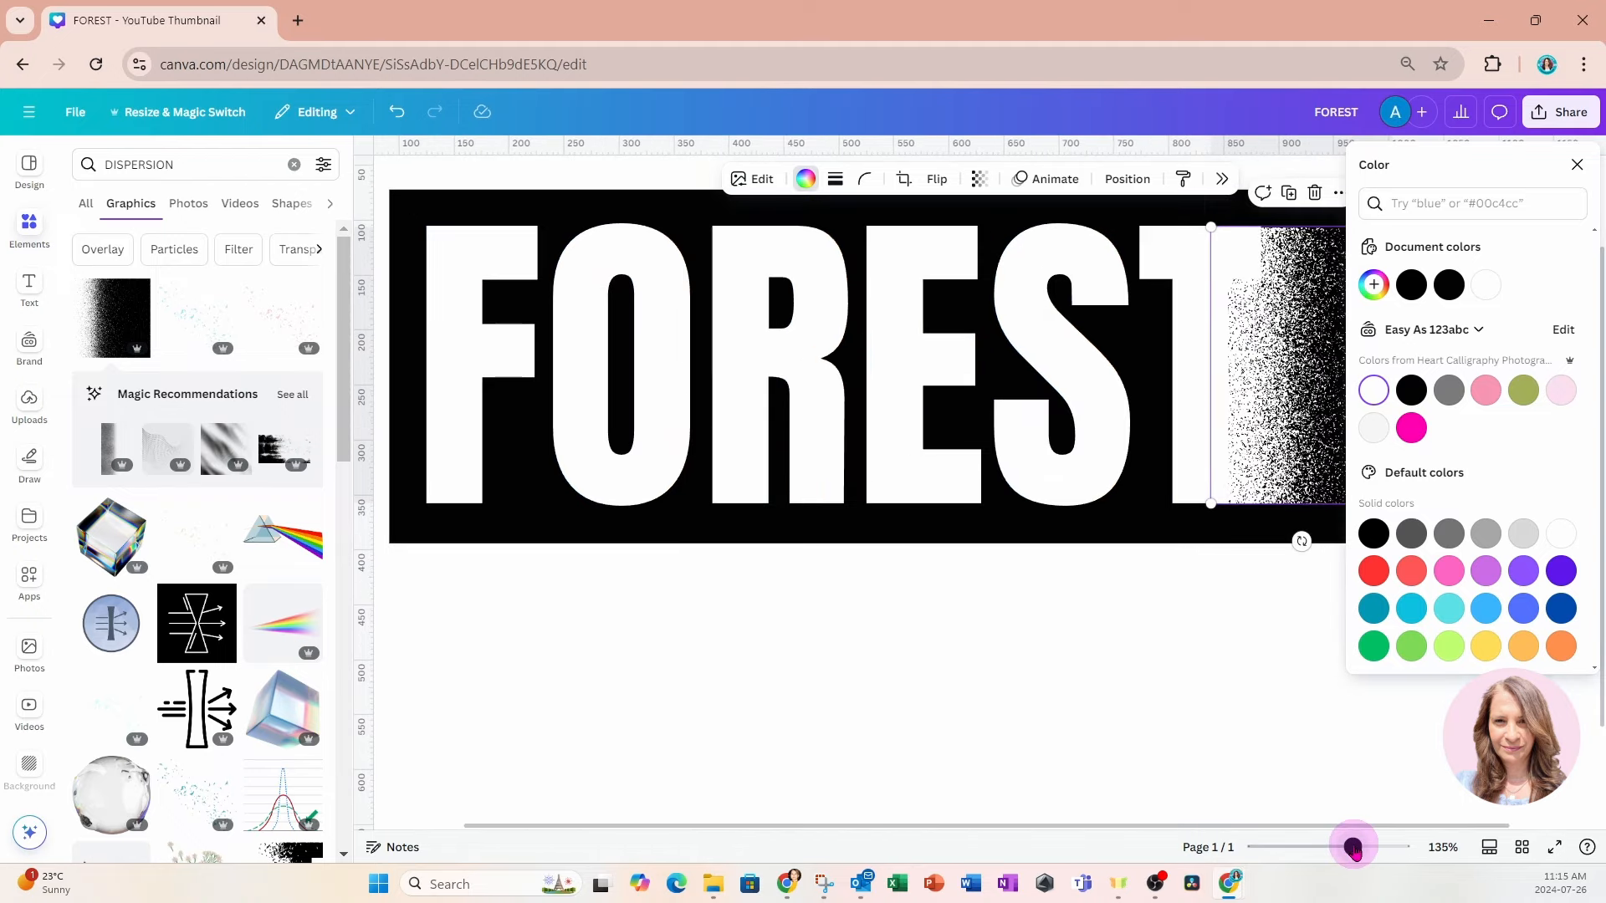
pyautogui.click(1577, 166)
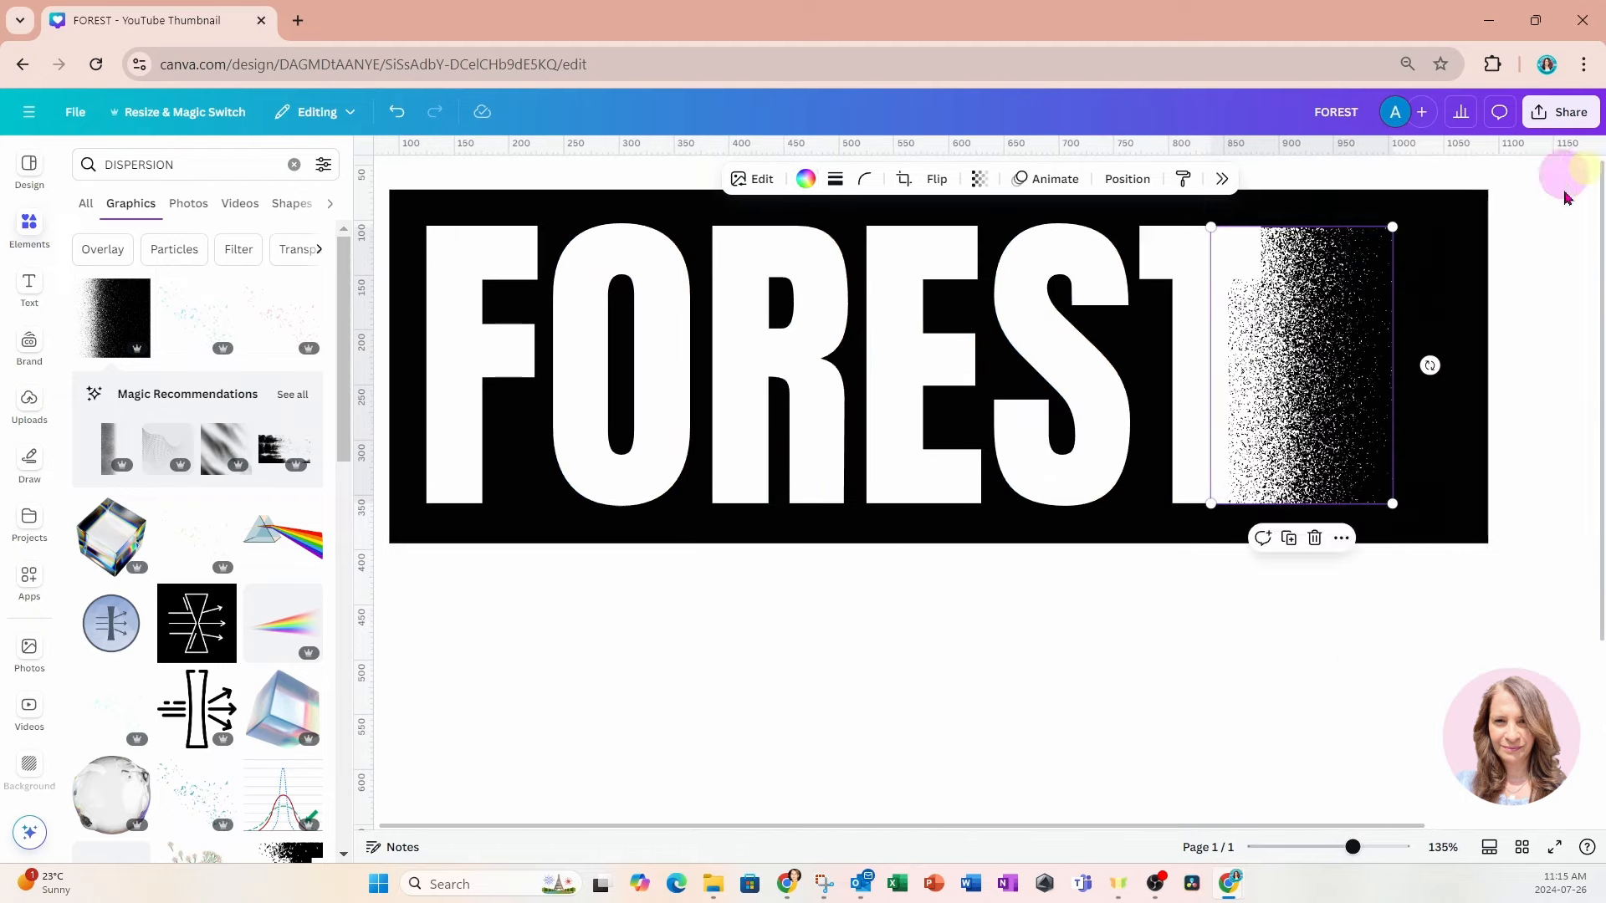
pyautogui.click(1567, 197)
# Move the rectangle, FOREST text and dispersion graphic together down to the middle of the page.
pyautogui.moveTo(1351, 847); pyautogui.dragTo(1336, 849)
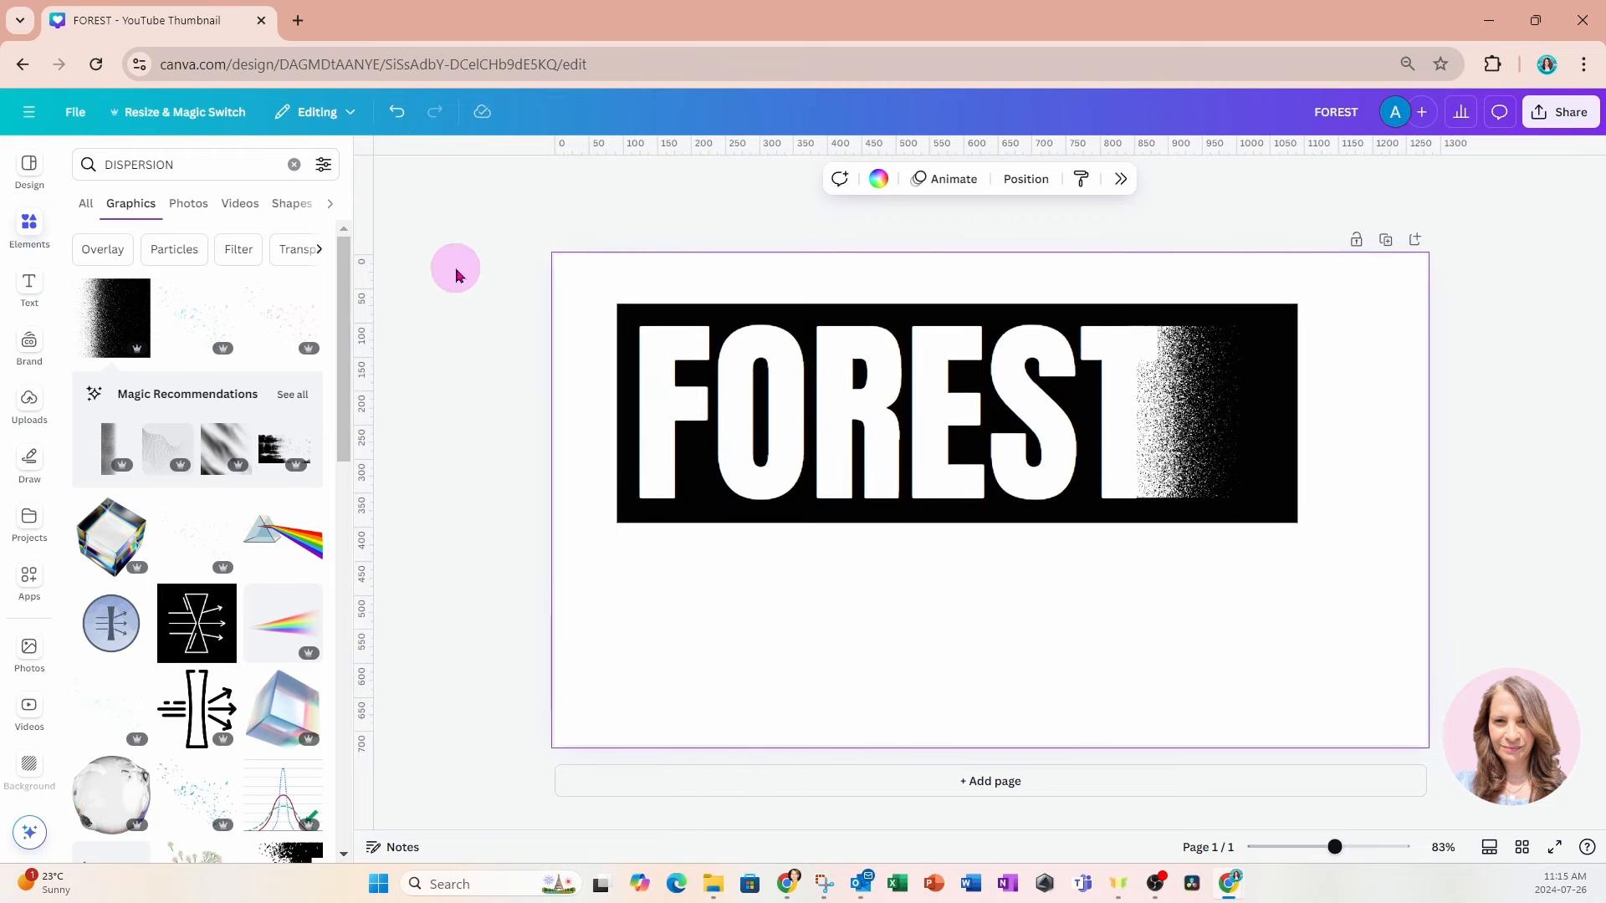
pyautogui.moveTo(455, 265); pyautogui.dragTo(1452, 574)
pyautogui.moveTo(1263, 449); pyautogui.dragTo(1286, 529)
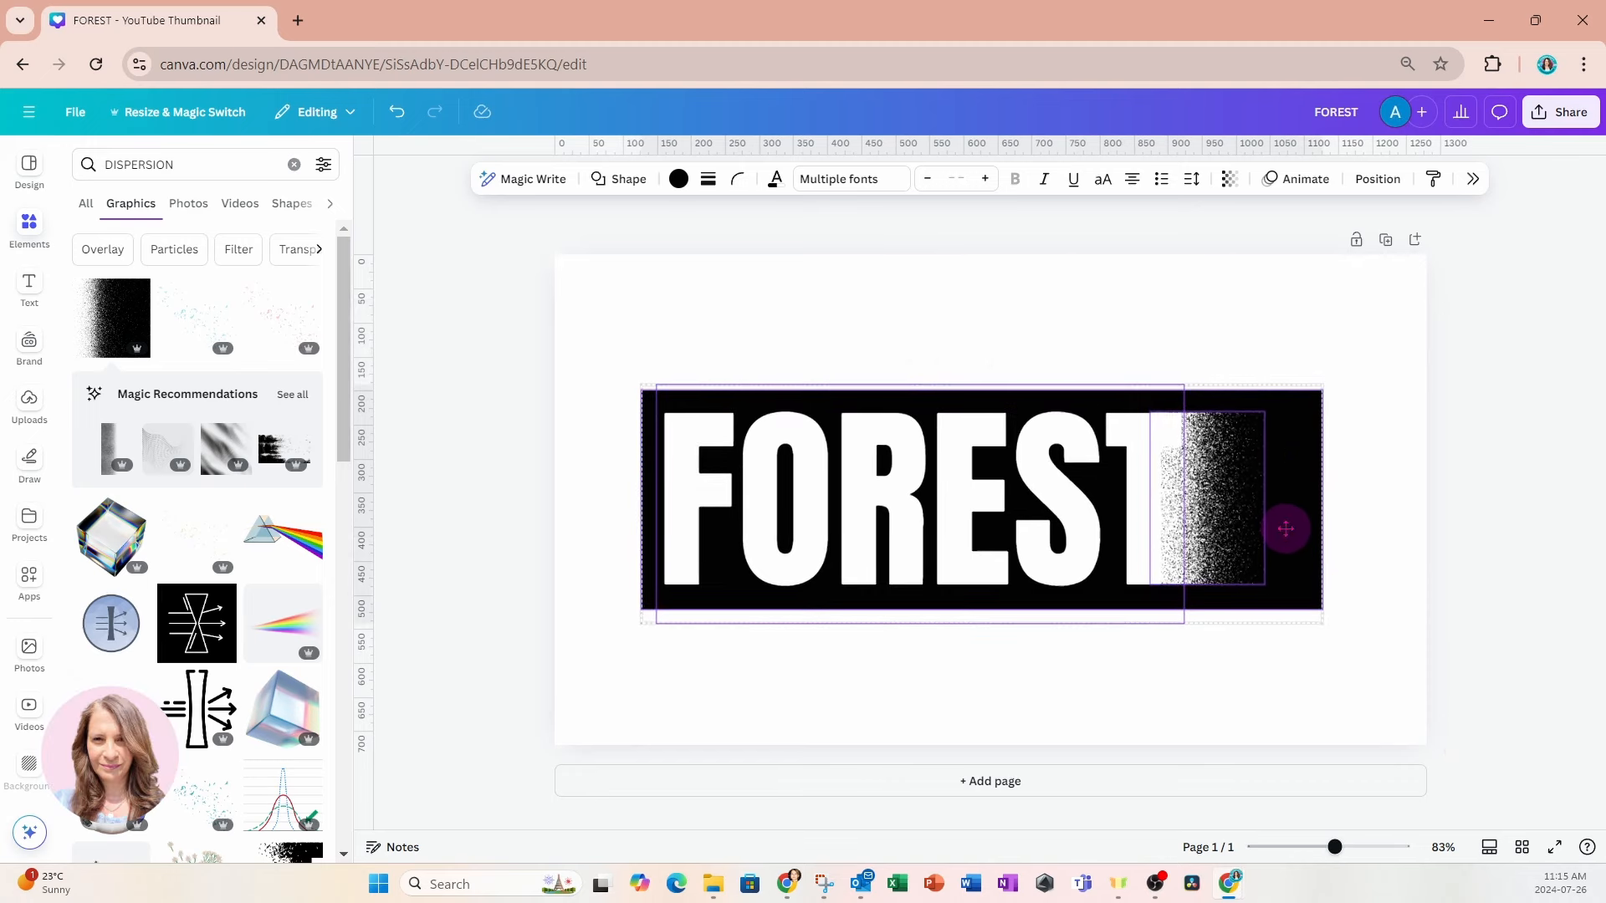
pyautogui.click(1250, 701)
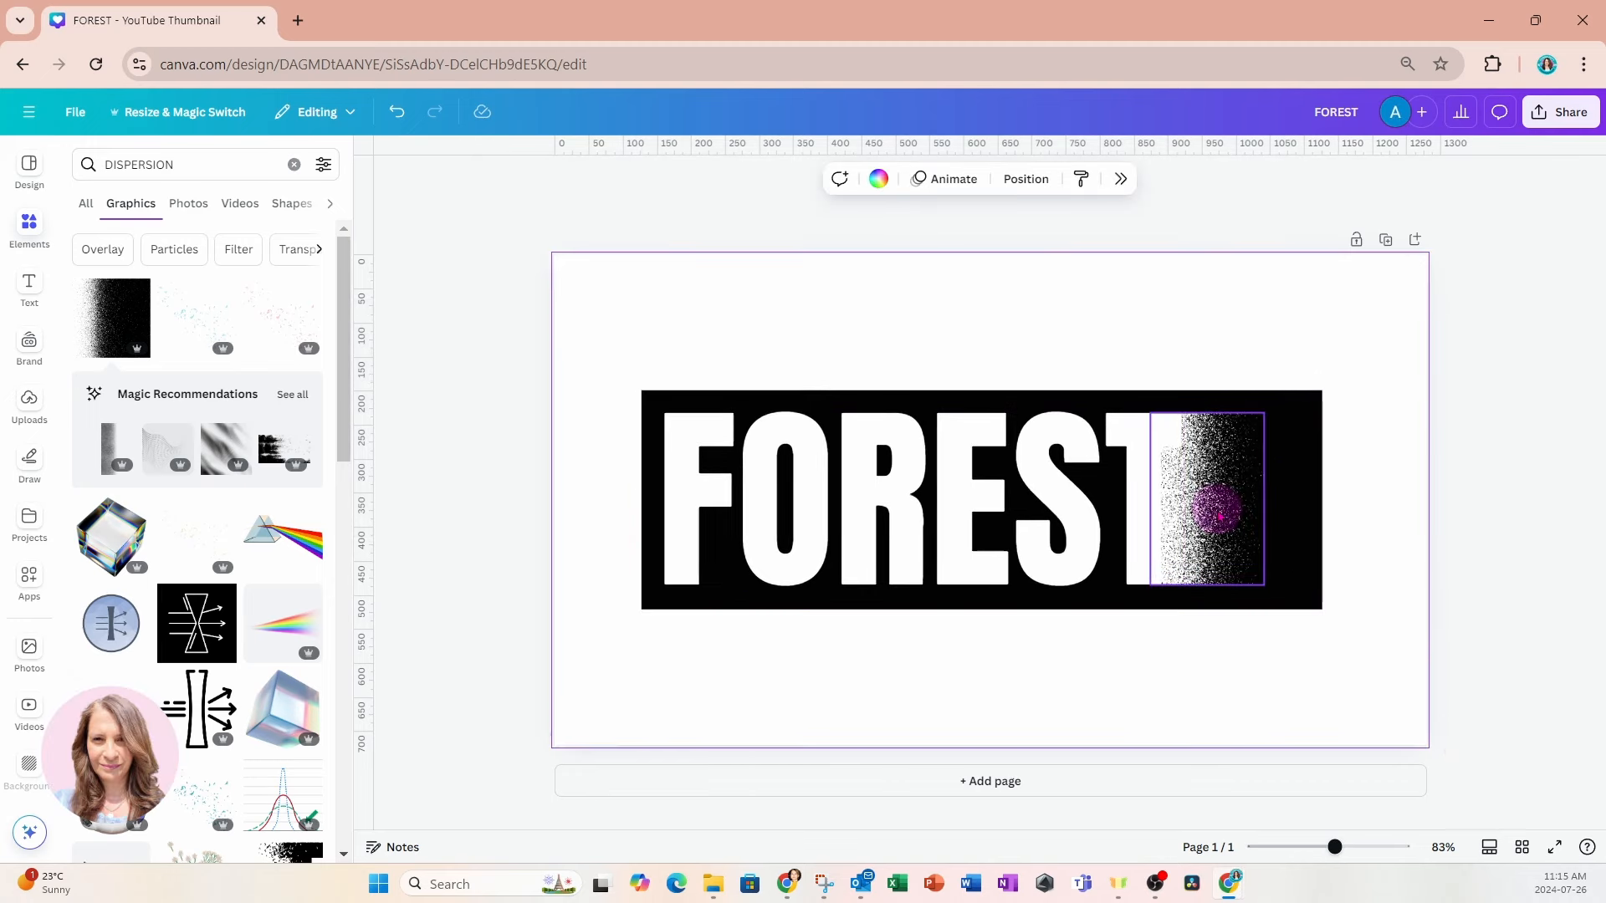
pyautogui.doubleClick(1217, 510)
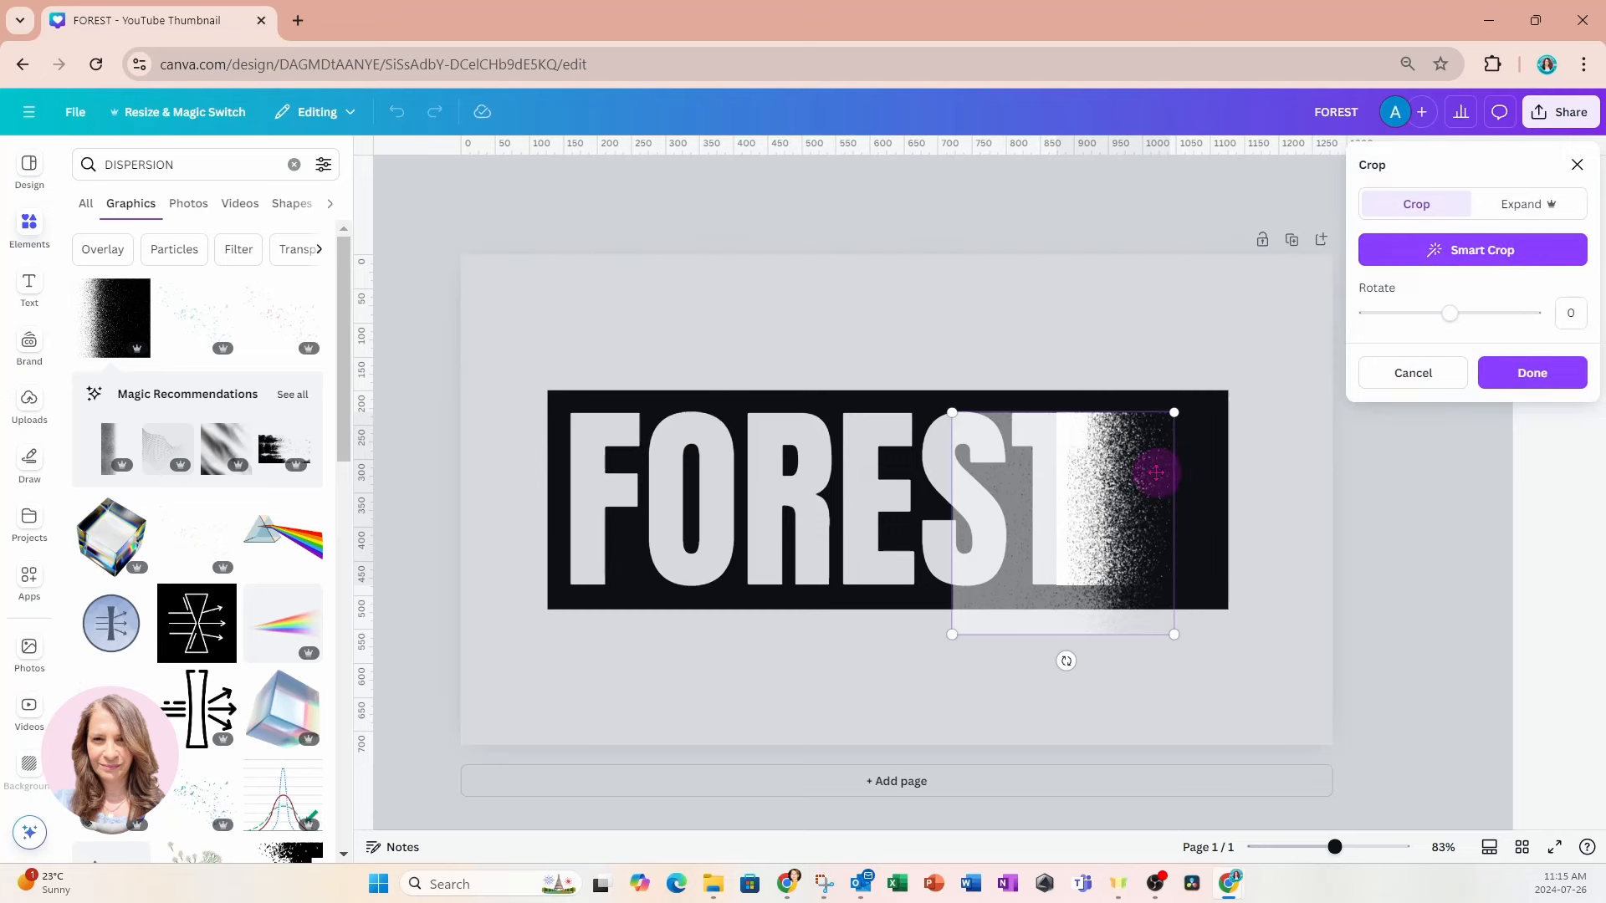
pyautogui.click(1189, 702)
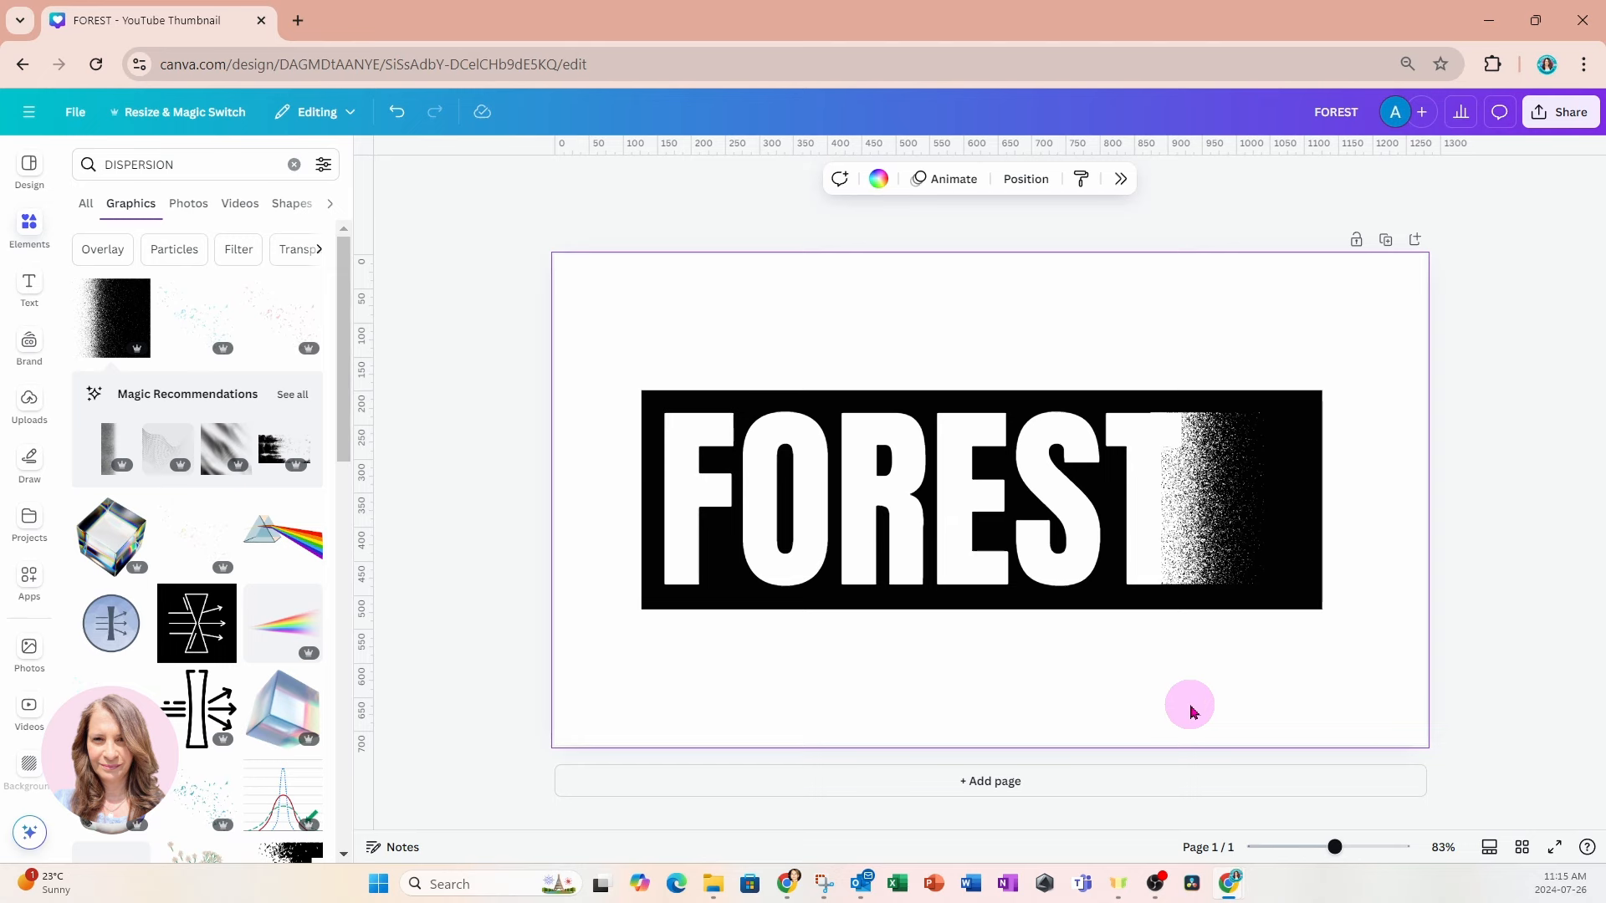
pyautogui.click(1194, 512)
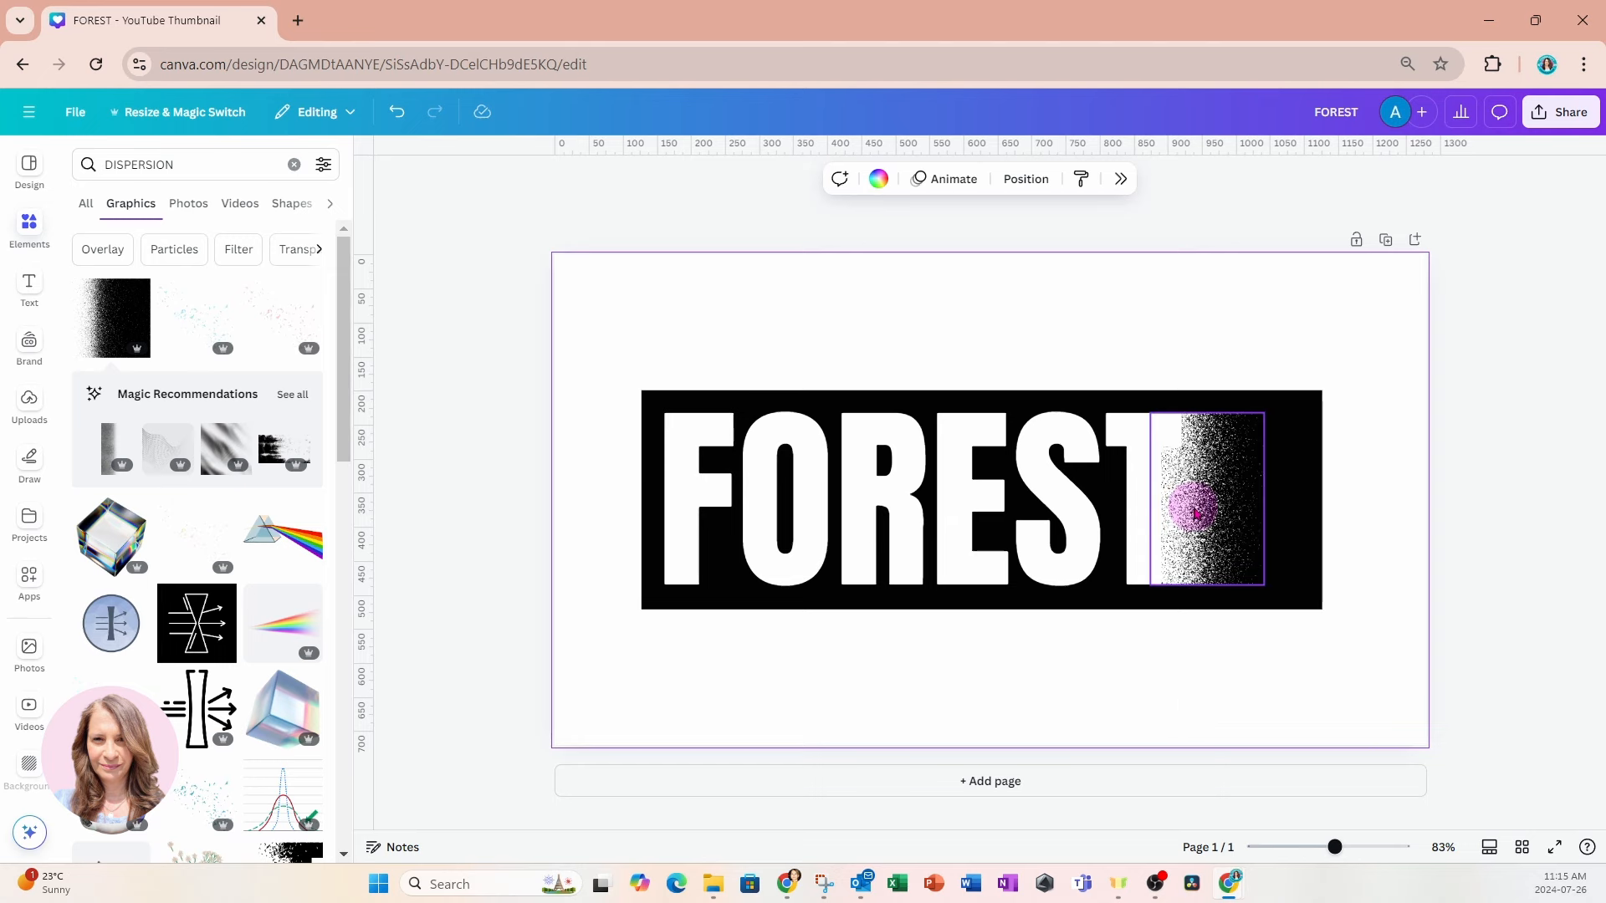
pyautogui.click(1344, 847)
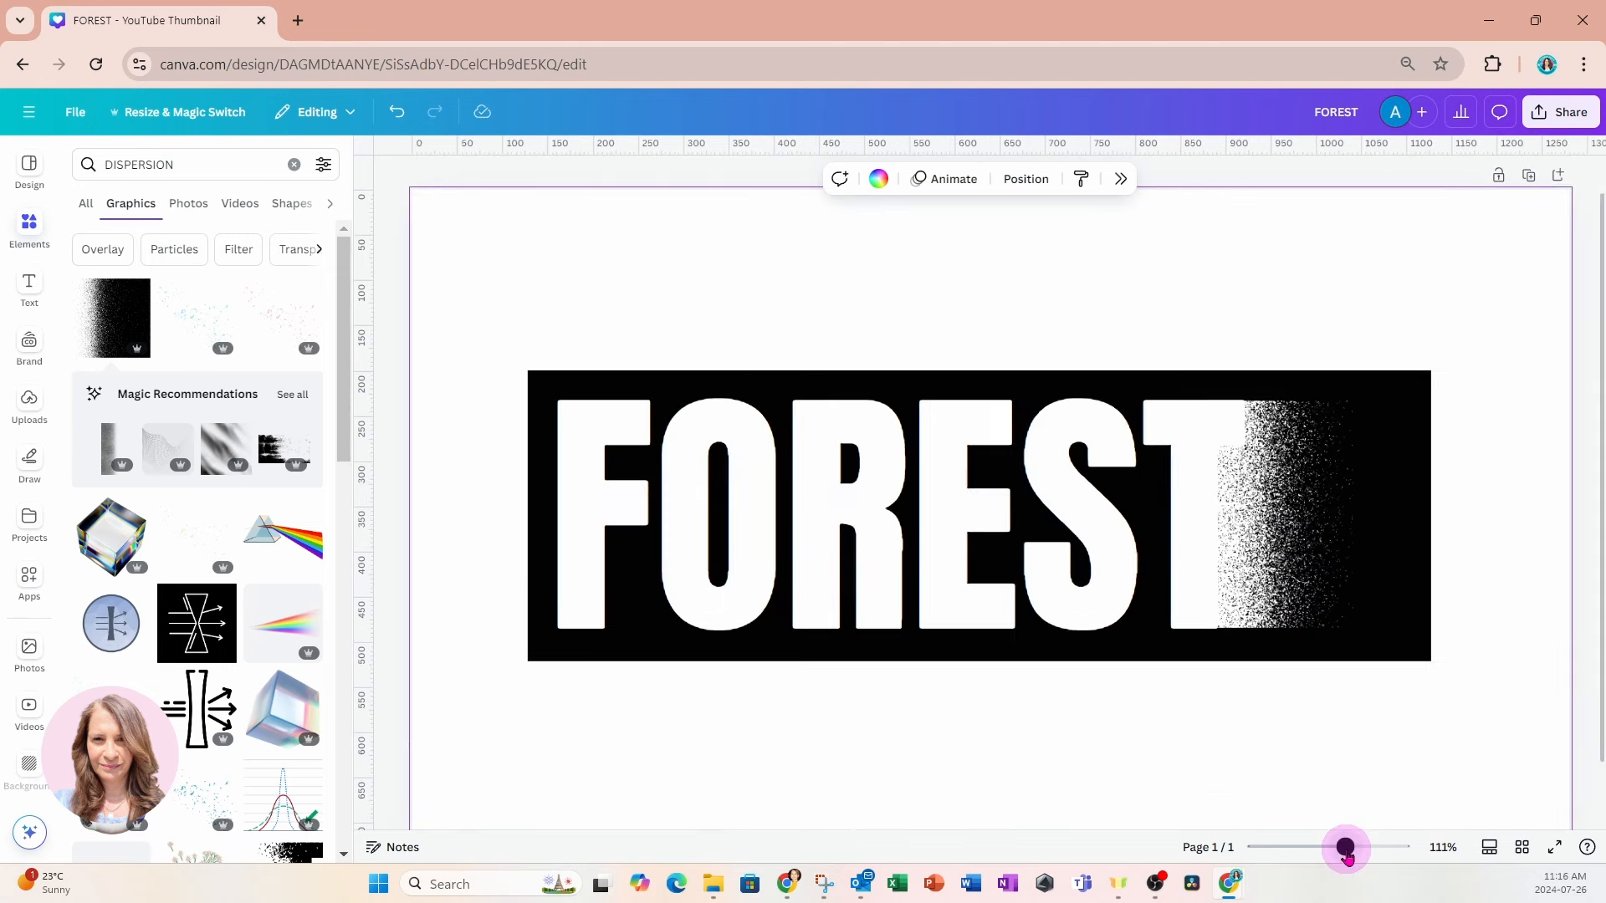
# Download the thumbnail design as a PNG at 1,280 × 720 px.
pyautogui.click(1567, 125)
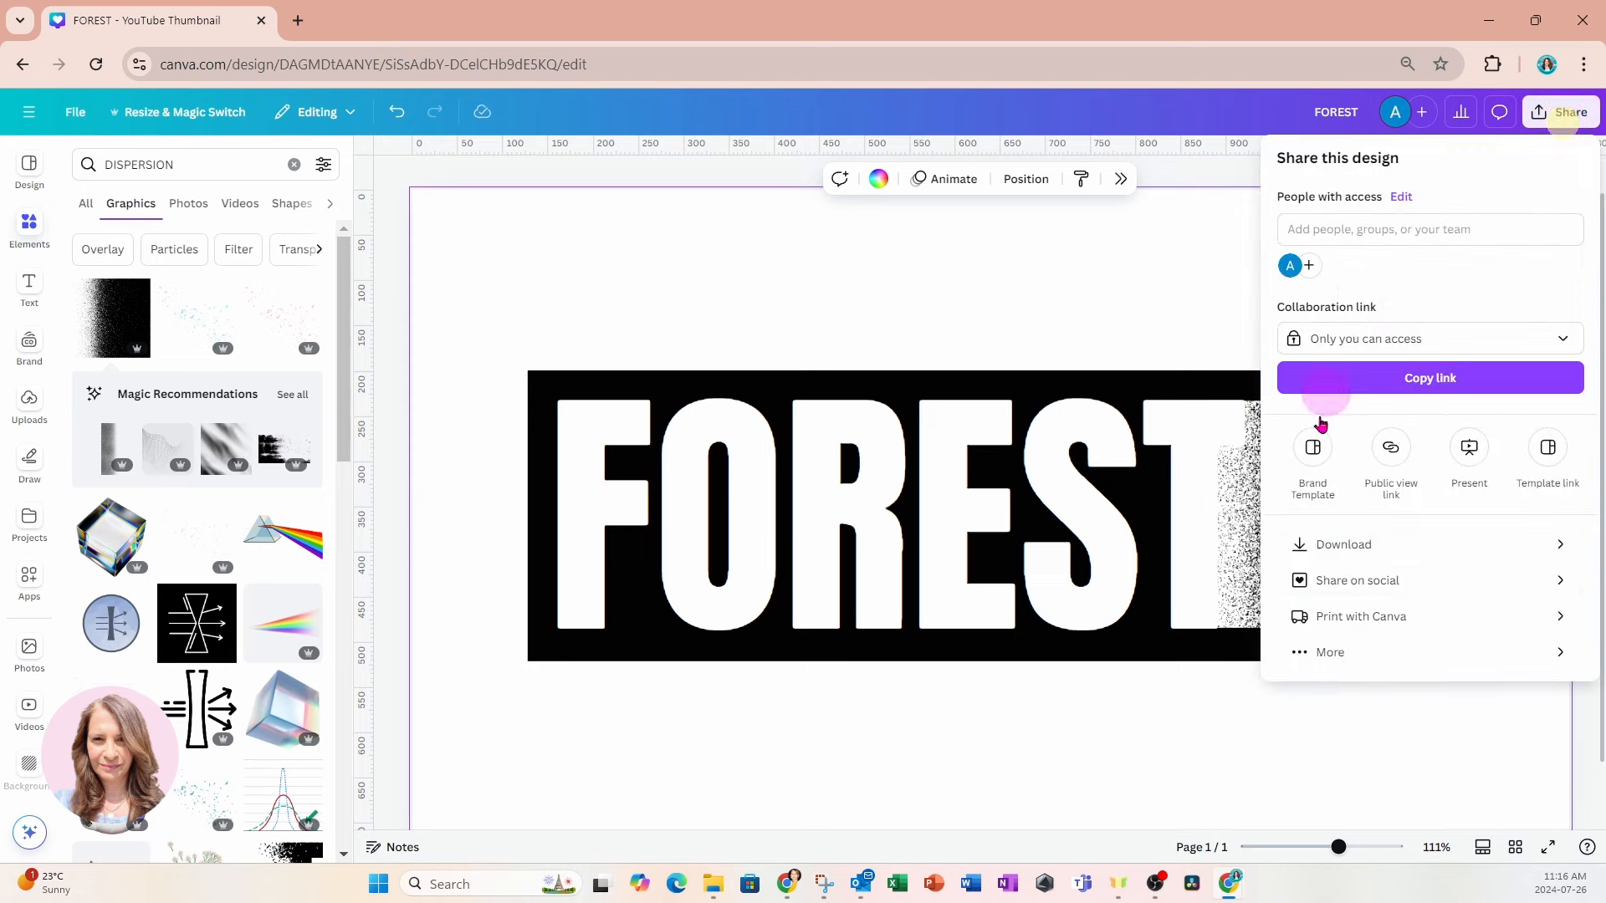
pyautogui.click(1337, 552)
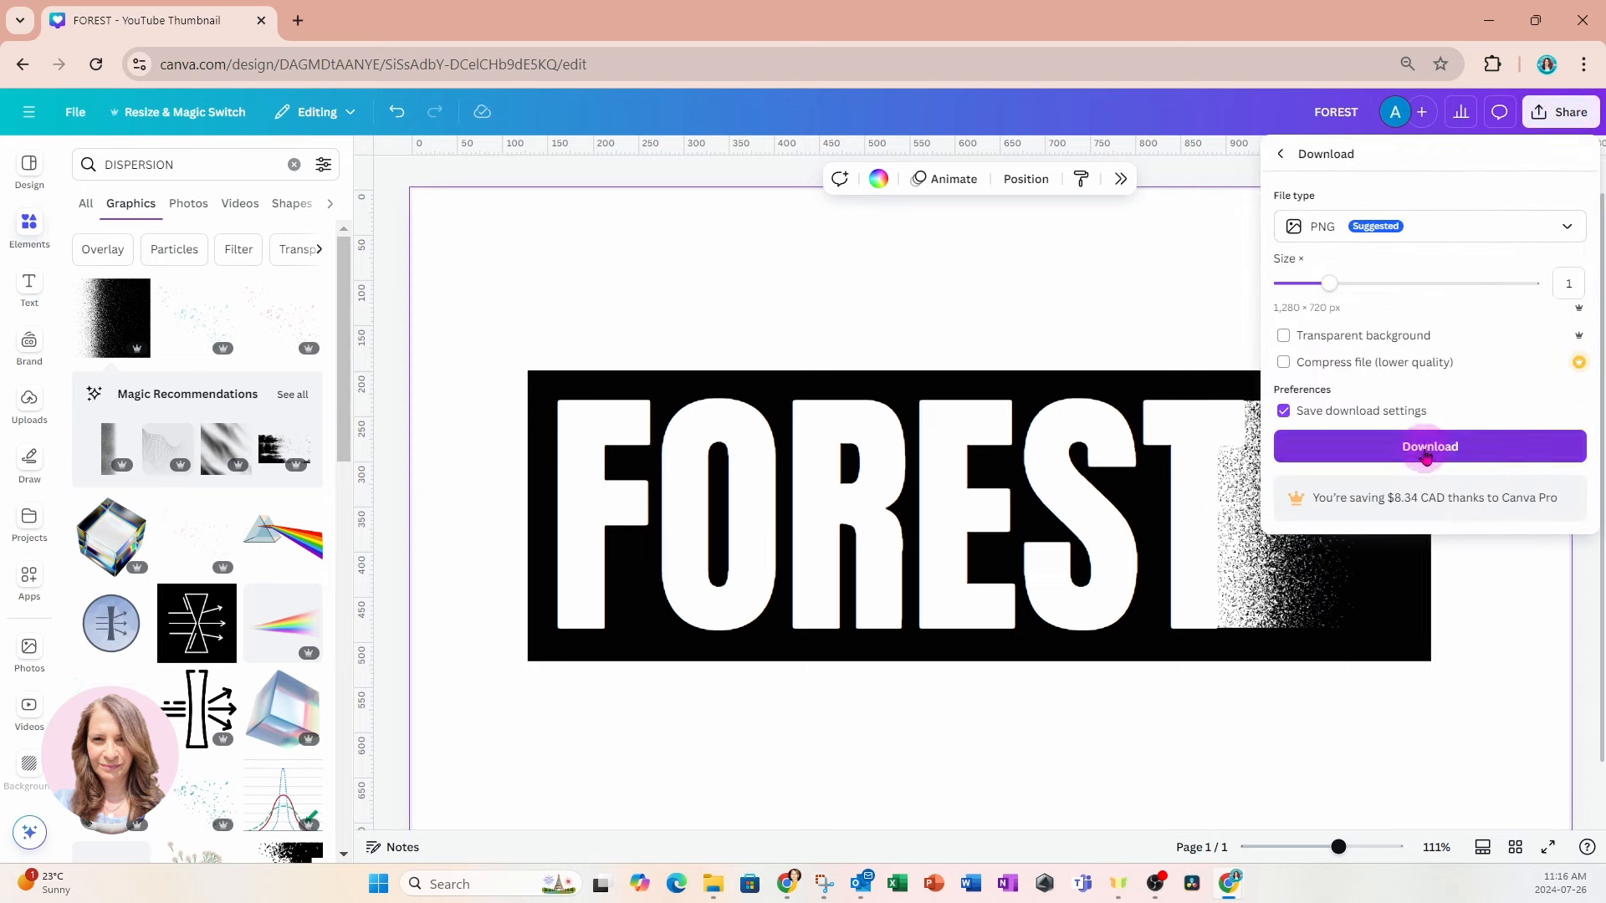
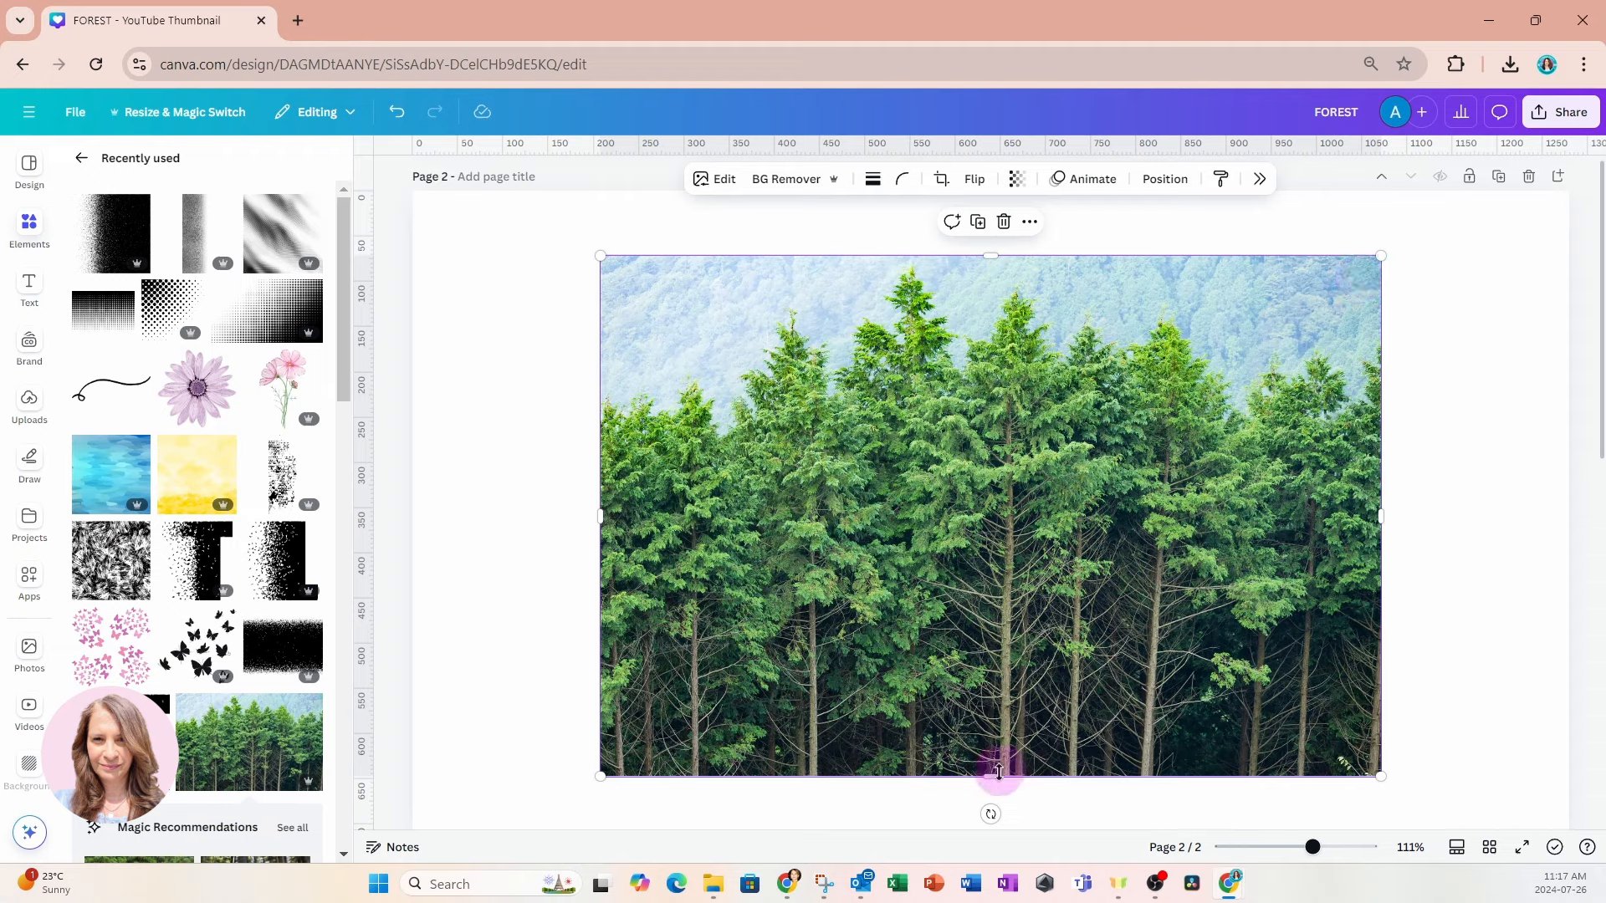
# Crop the upper and lower parts of the forest photo and enlarge it over the black FOREST rectangle, about 946 px wide.
pyautogui.moveTo(996, 774); pyautogui.dragTo(1009, 674)
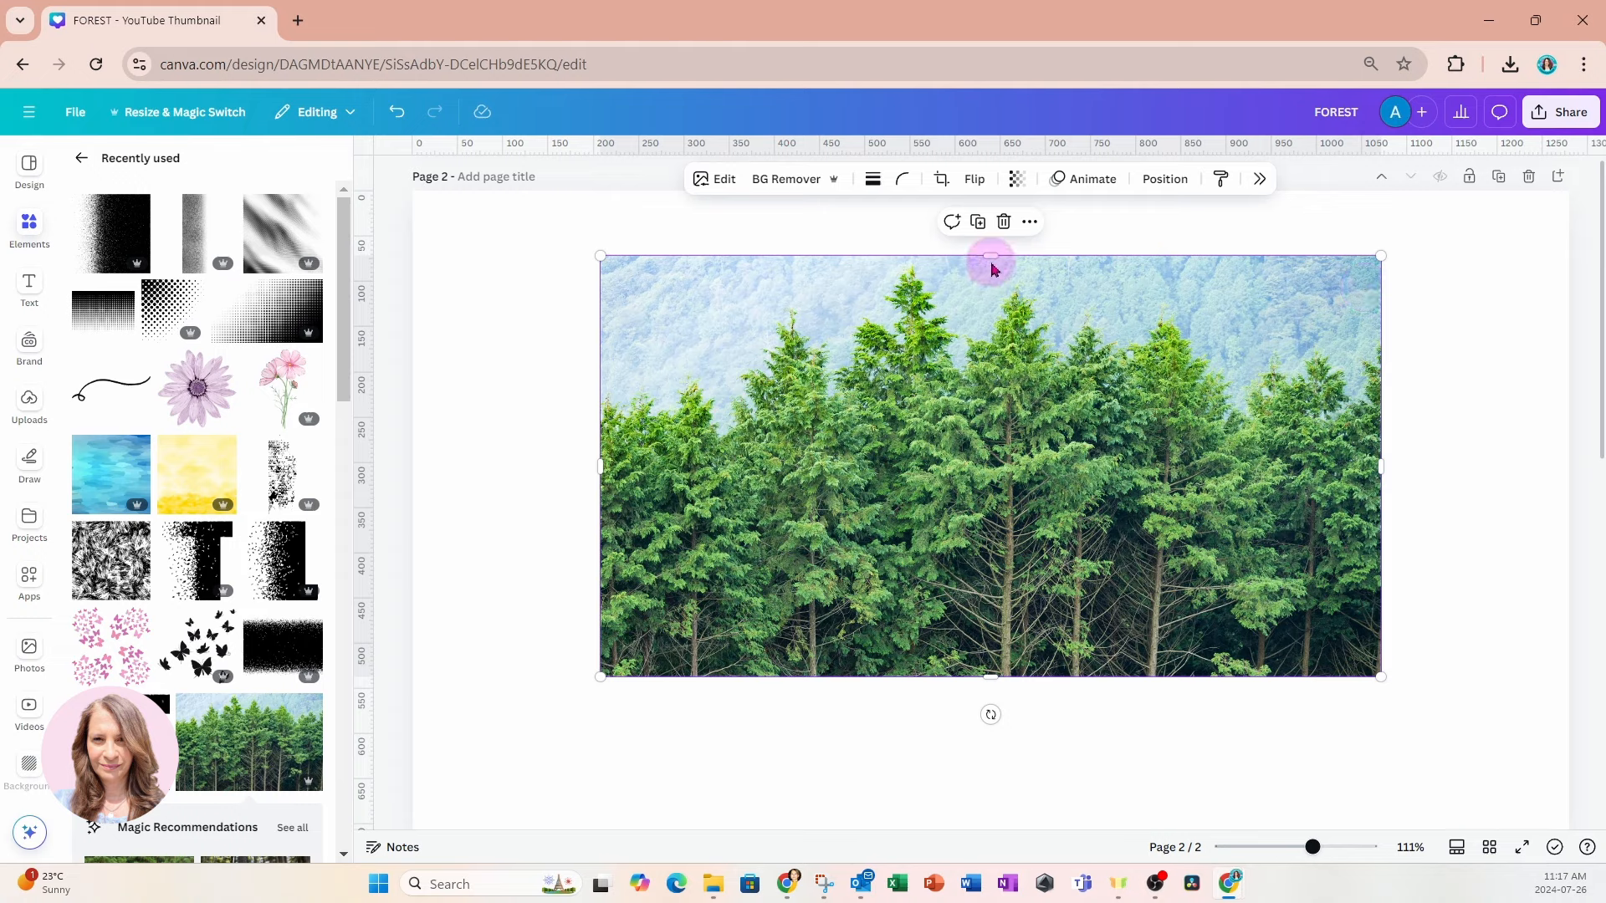
pyautogui.moveTo(991, 263); pyautogui.dragTo(992, 438)
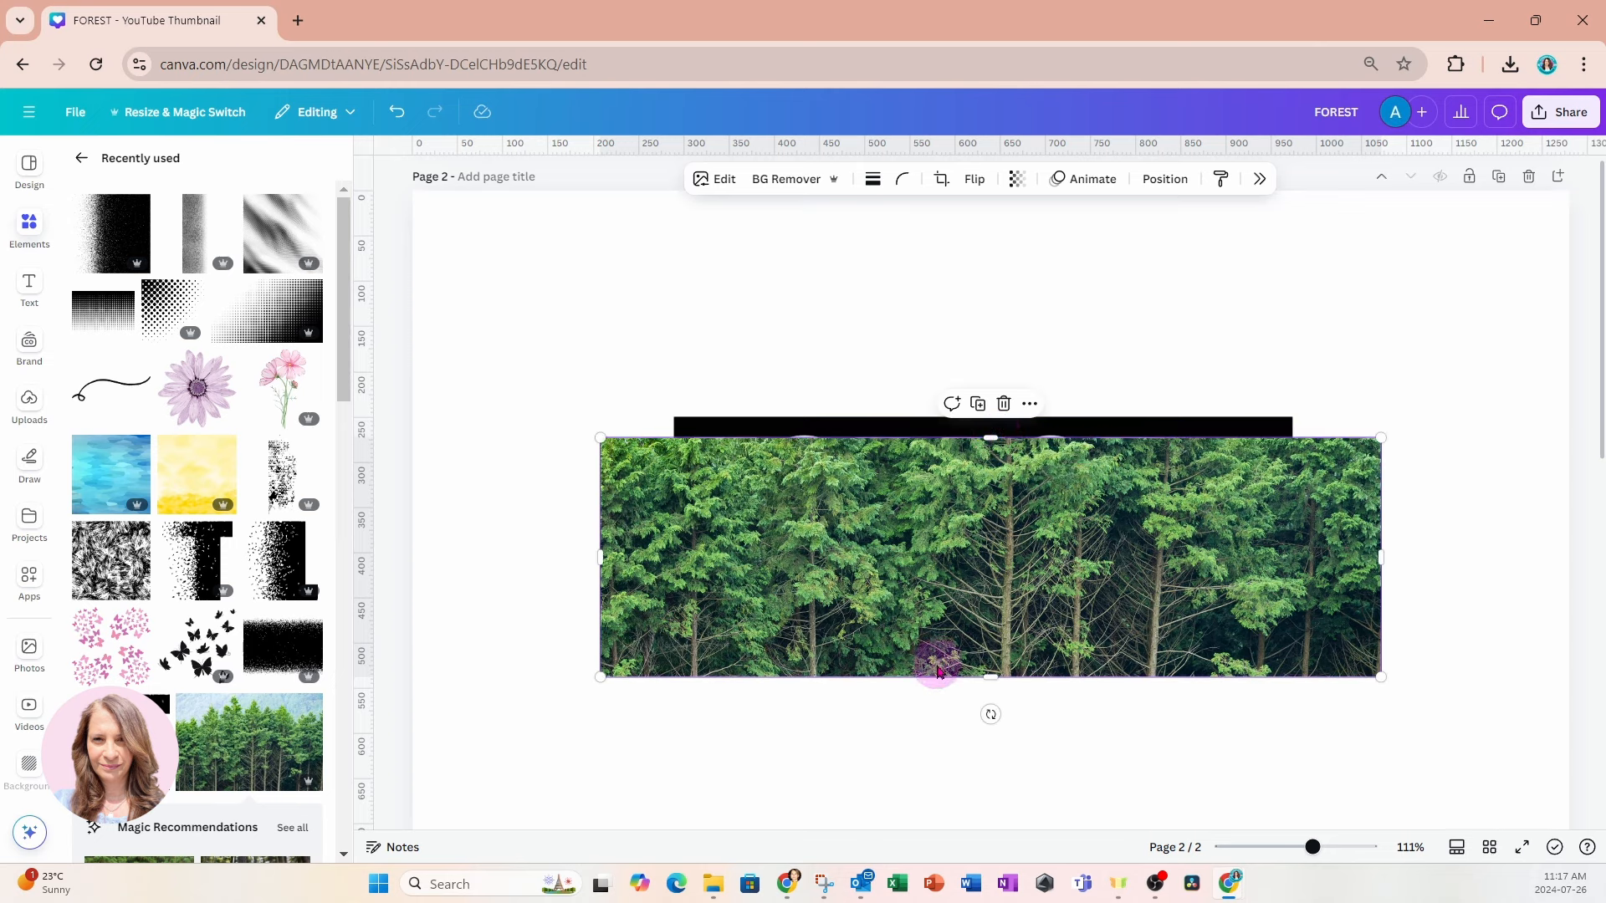
pyautogui.moveTo(937, 660); pyautogui.dragTo(952, 640)
pyautogui.moveTo(1330, 405); pyautogui.dragTo(1506, 362)
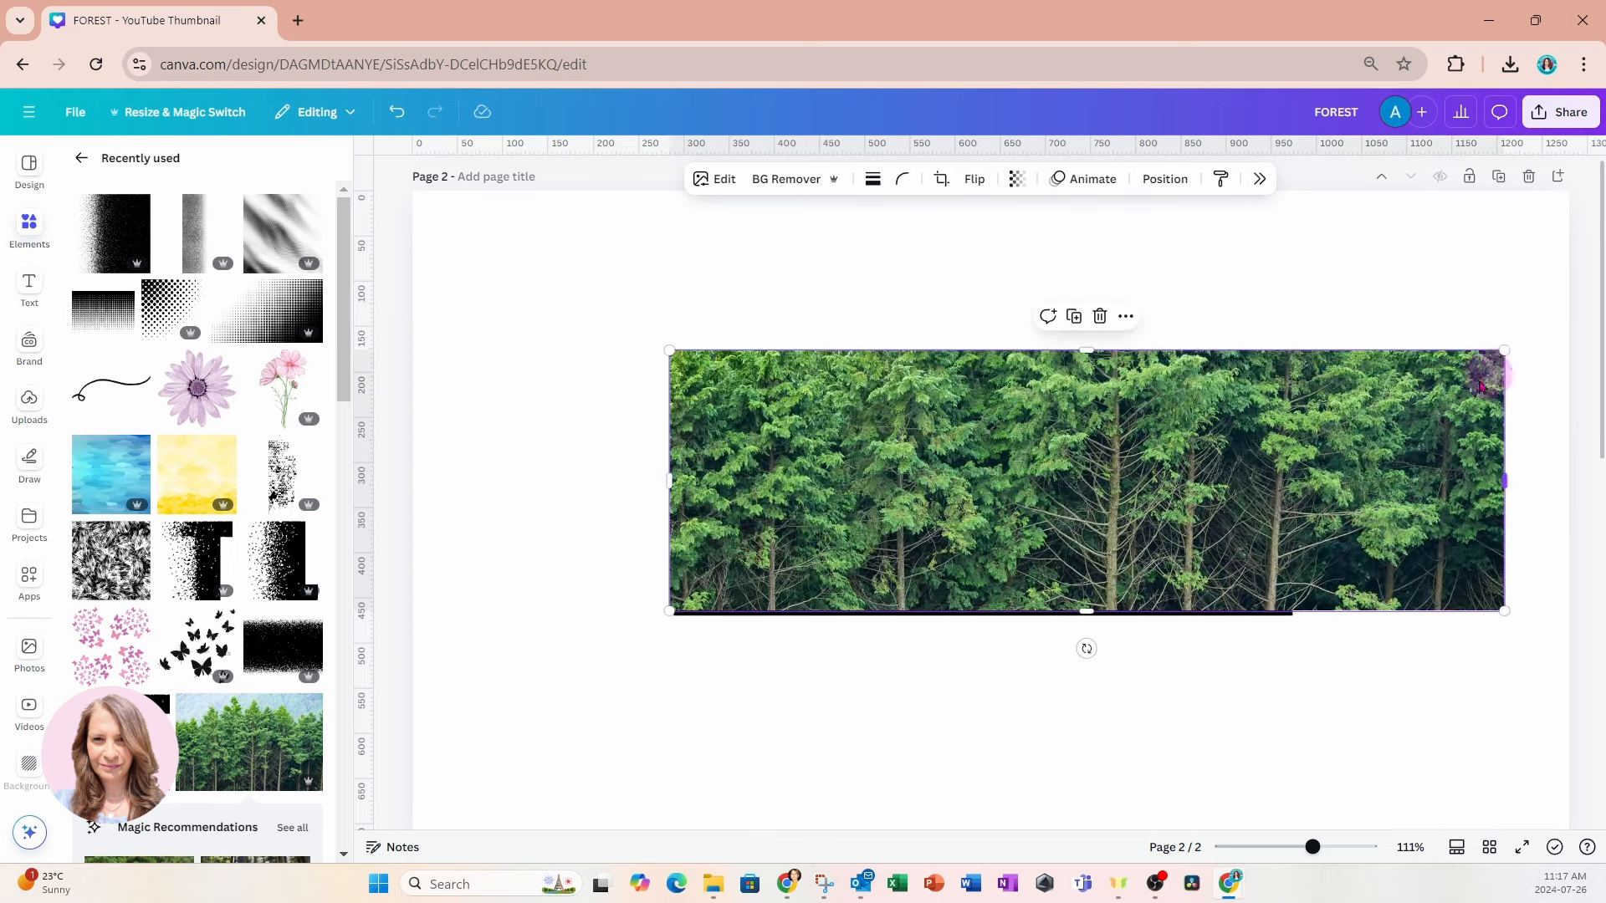
# Send the forest photo to the back so it sits behind the cutout FOREST image.
pyautogui.click(1165, 179)
pyautogui.click(1523, 209)
pyautogui.click(1529, 253)
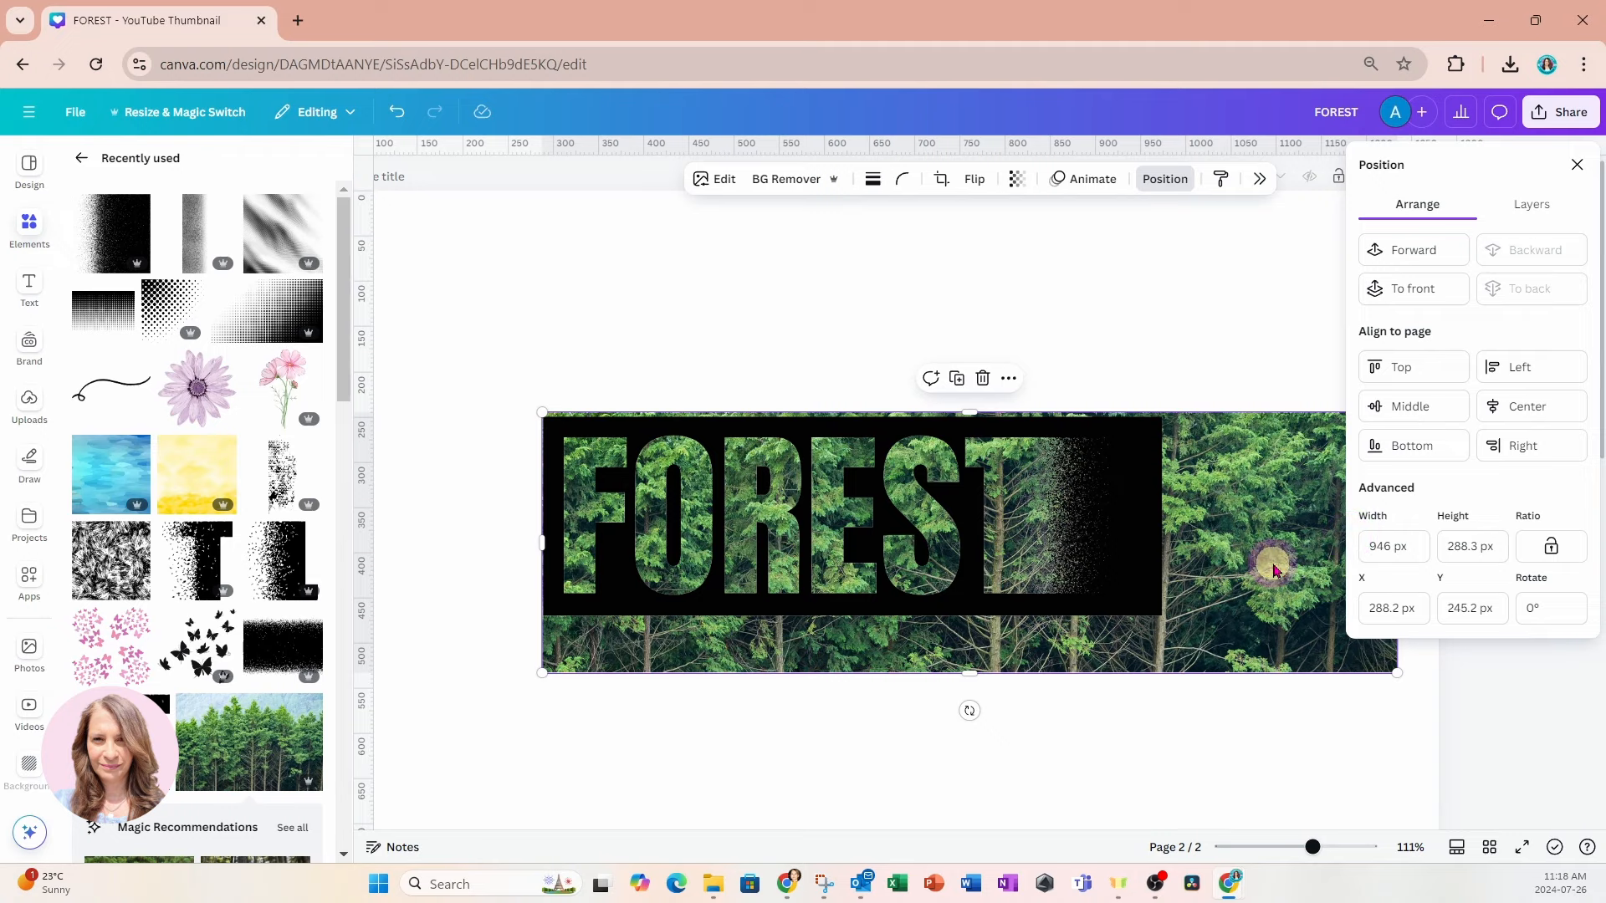
pyautogui.click(1153, 776)
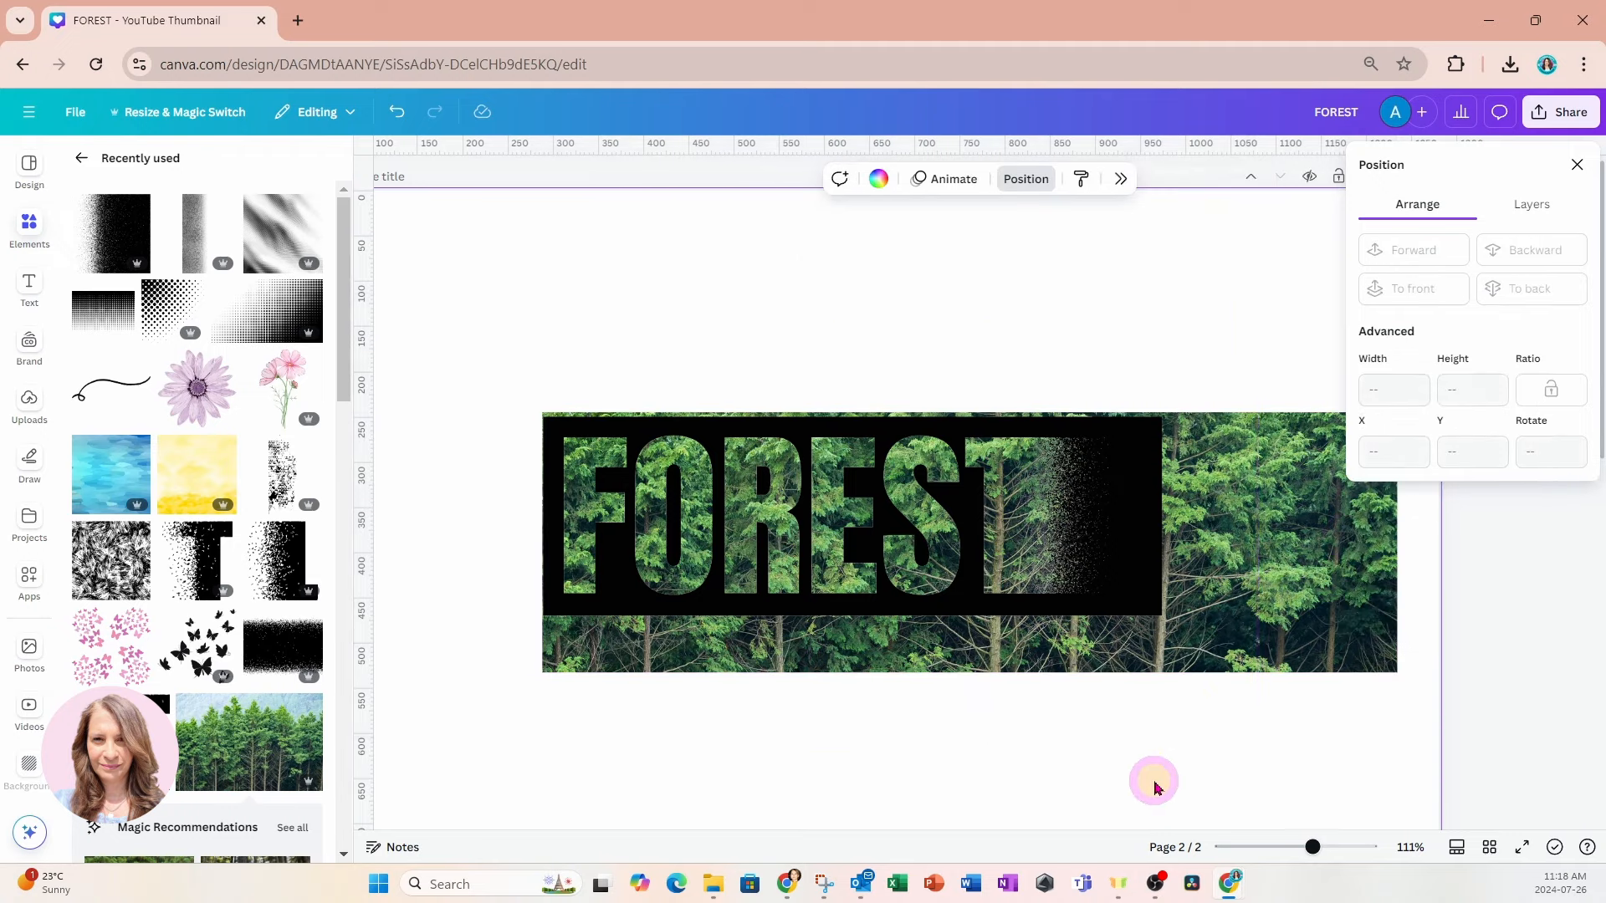
# Select the cutout FOREST image in front of the photo and close the position settings and the elements list.
pyautogui.click(1302, 619)
pyautogui.click(1251, 323)
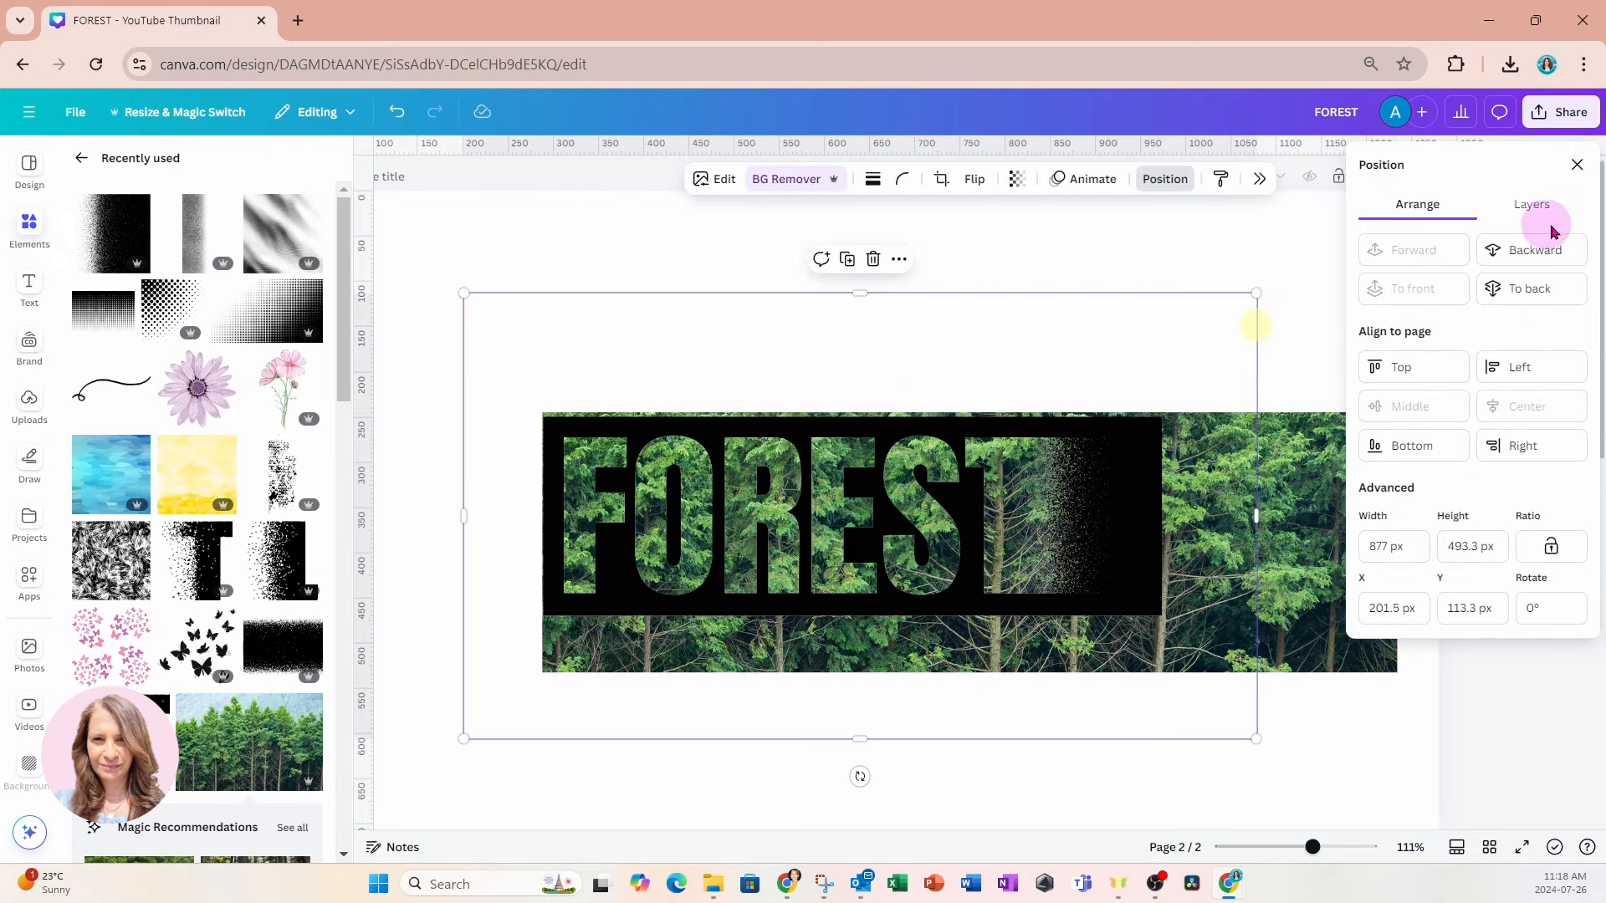
pyautogui.click(1575, 165)
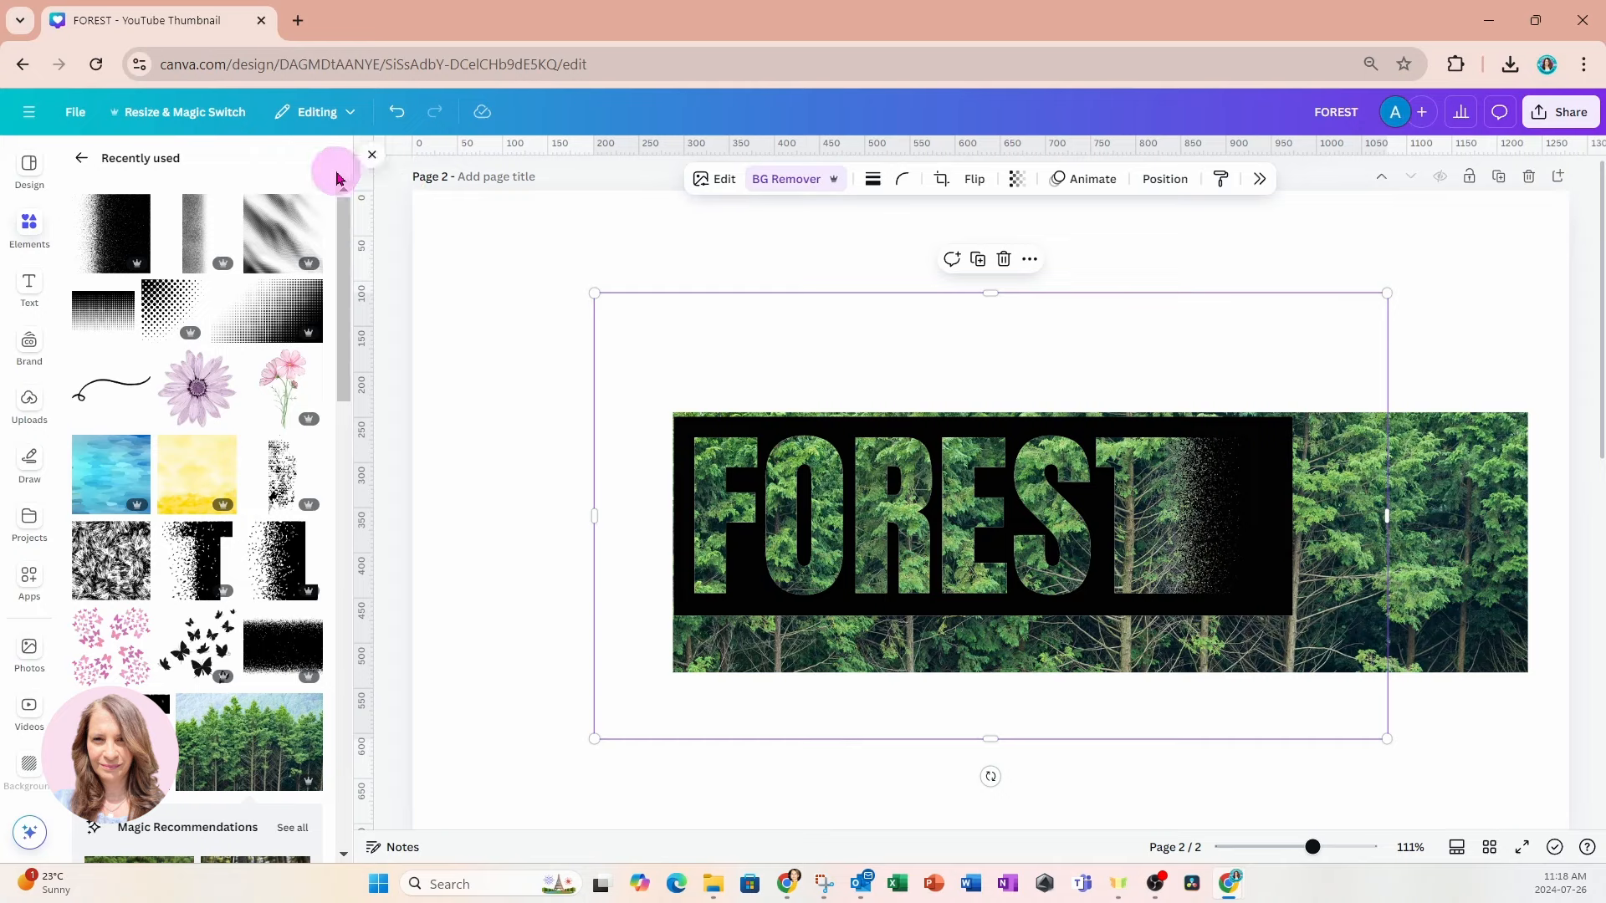
pyautogui.click(371, 152)
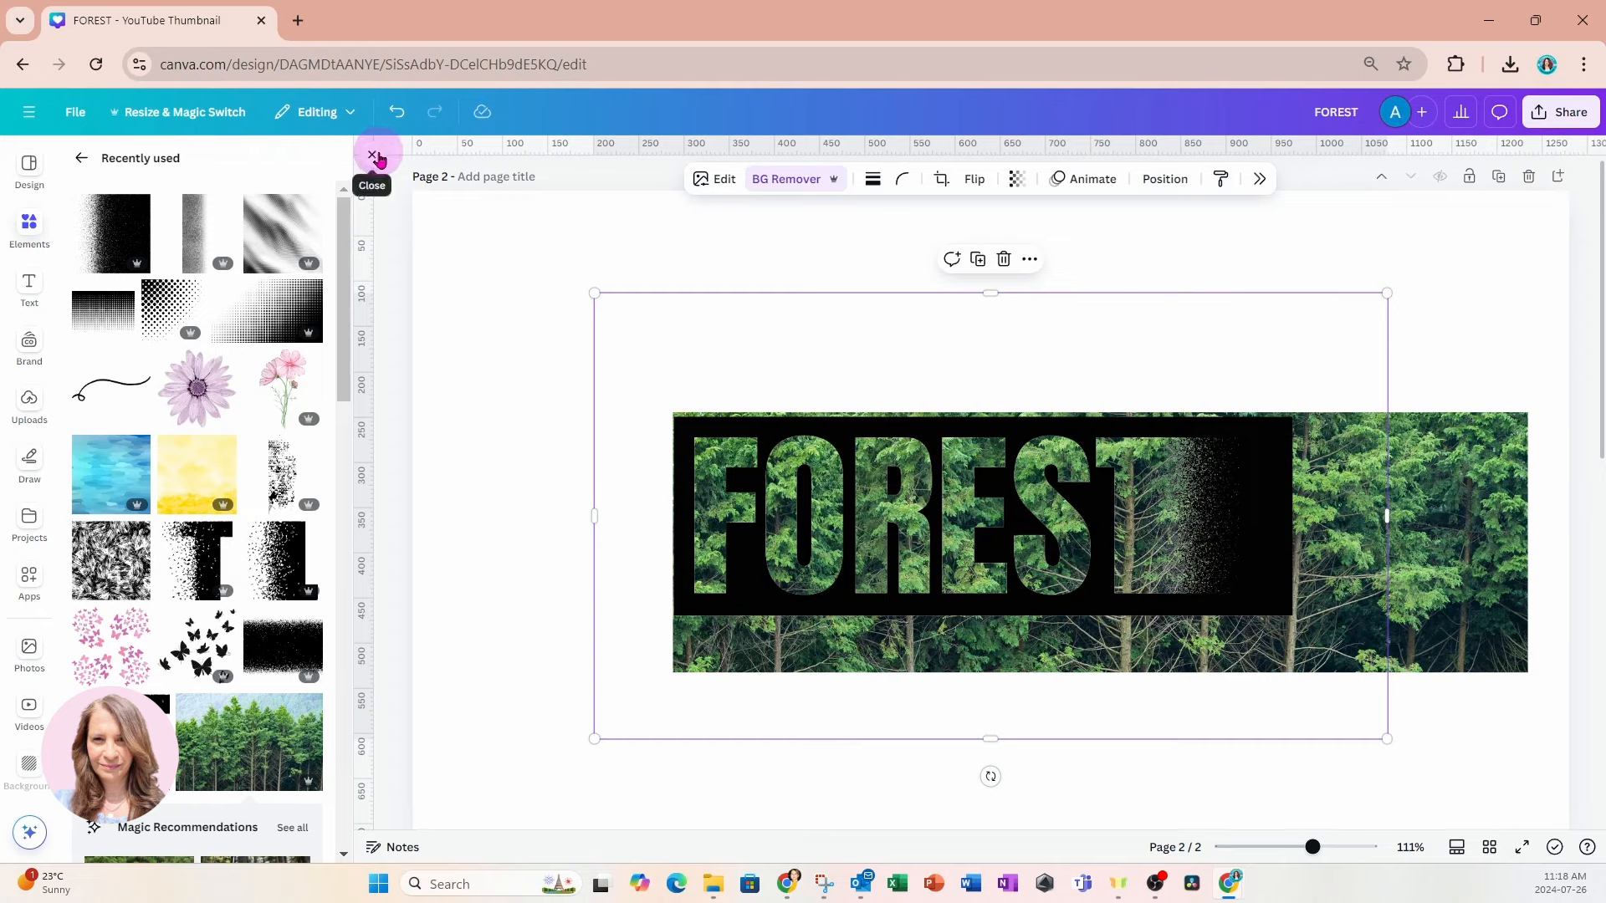
# Crop the right, upper and lower edges of the forest photo so it fits within the black FOREST rectangle.
pyautogui.click(373, 155)
pyautogui.click(1280, 559)
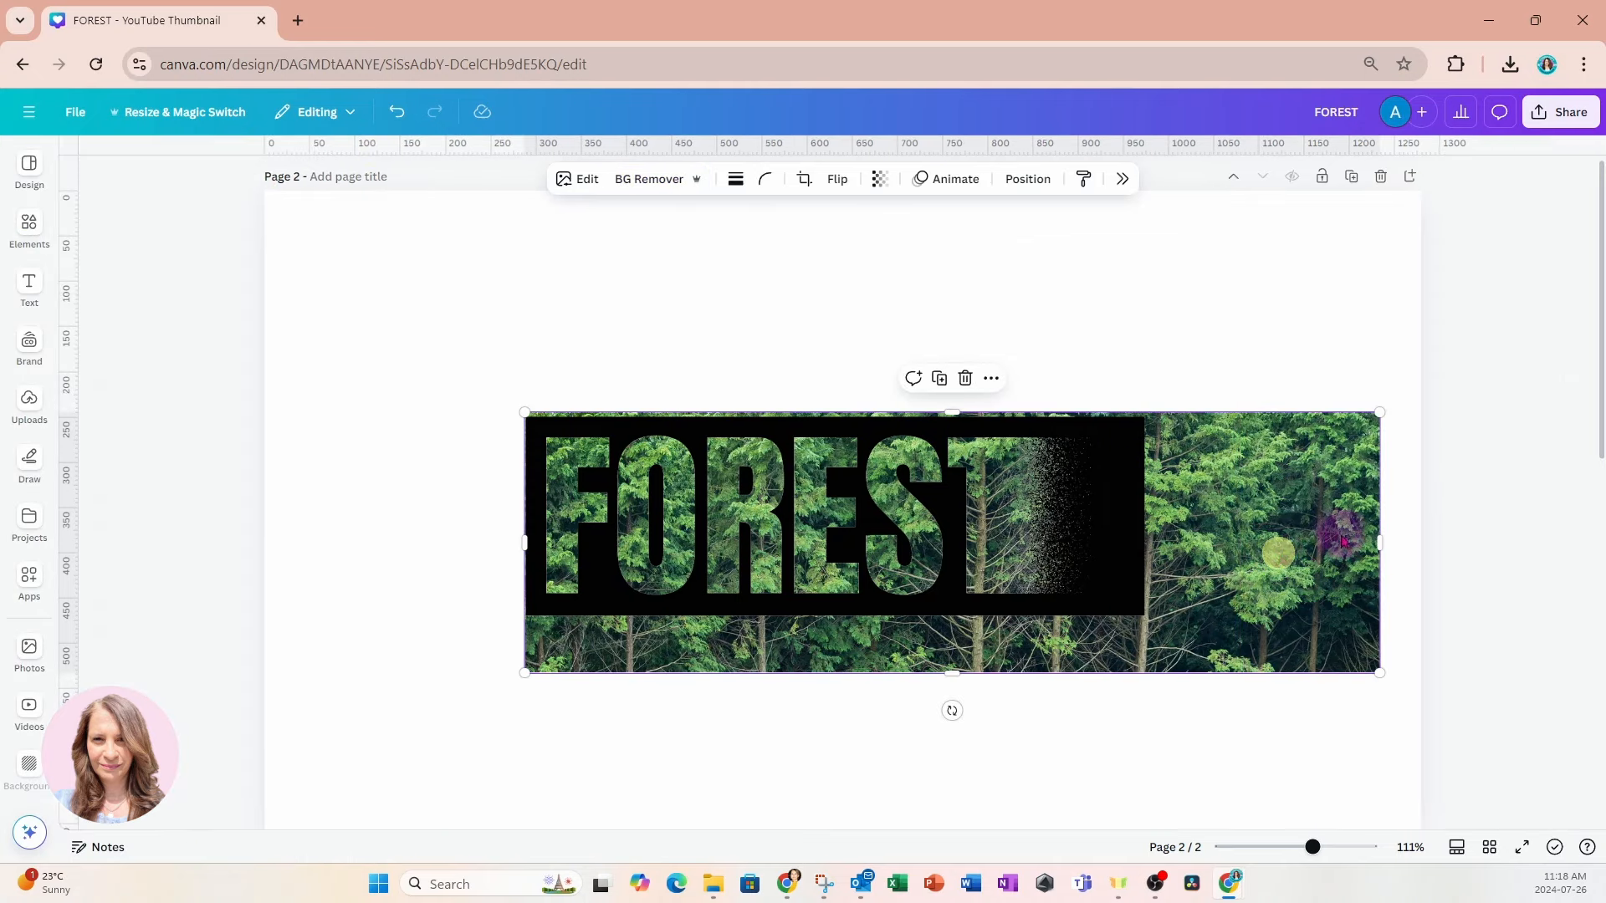
pyautogui.moveTo(1379, 545); pyautogui.dragTo(1137, 552)
pyautogui.moveTo(831, 412); pyautogui.dragTo(831, 421)
pyautogui.moveTo(843, 672); pyautogui.dragTo(842, 611)
pyautogui.click(854, 701)
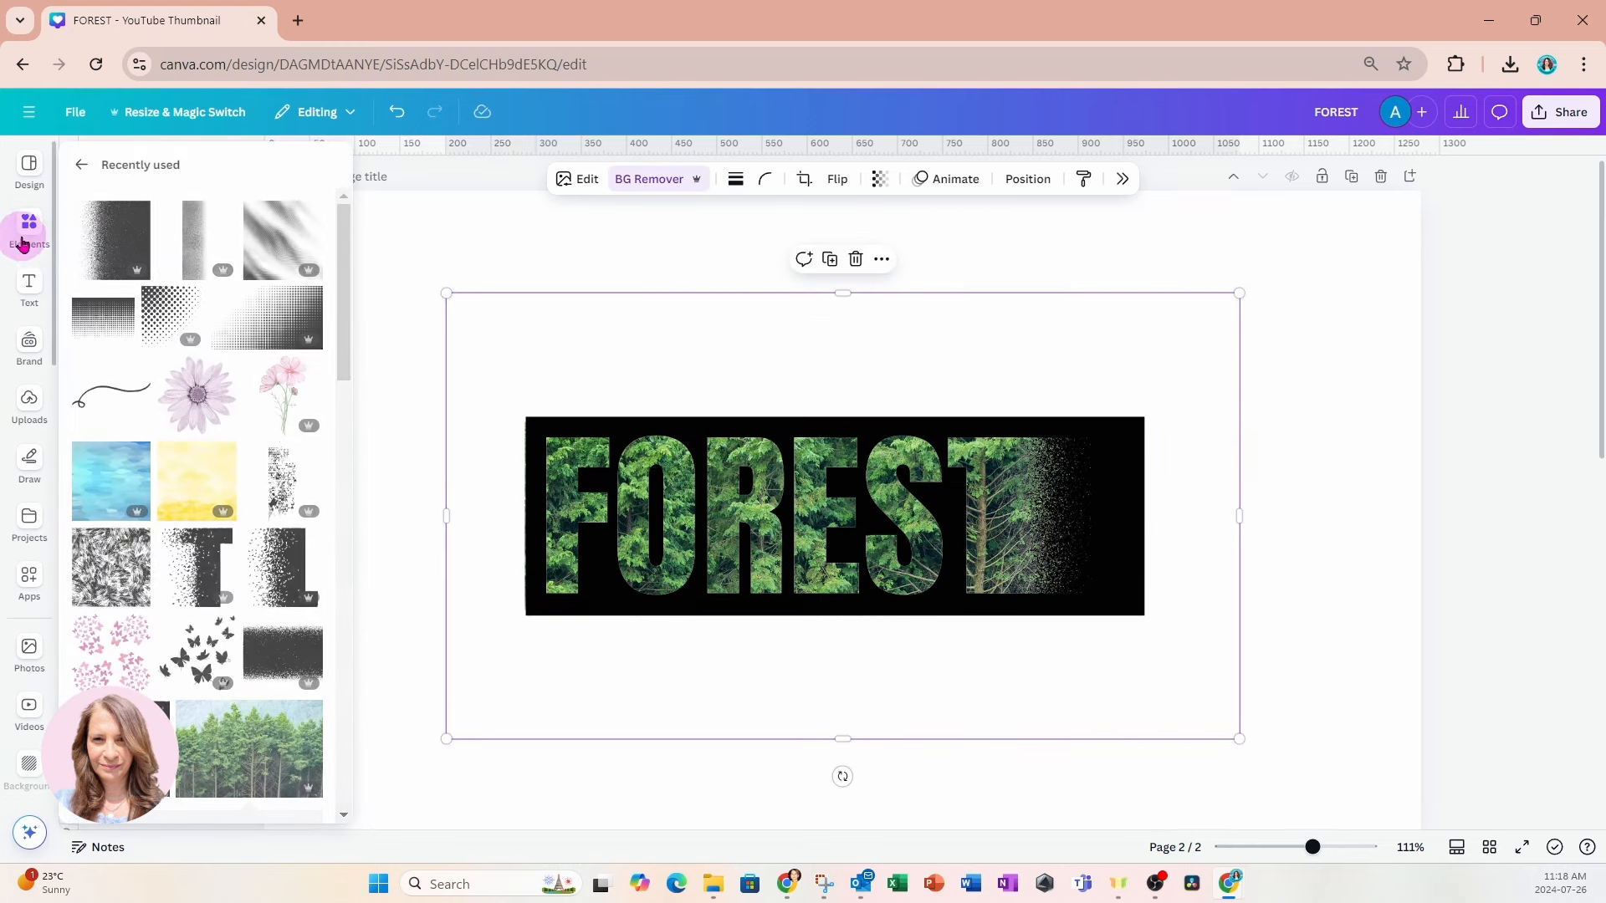
# Add a rectangle and resize it to about 784 × 334 px so it covers the whole FOREST design.
pyautogui.click(449, 258)
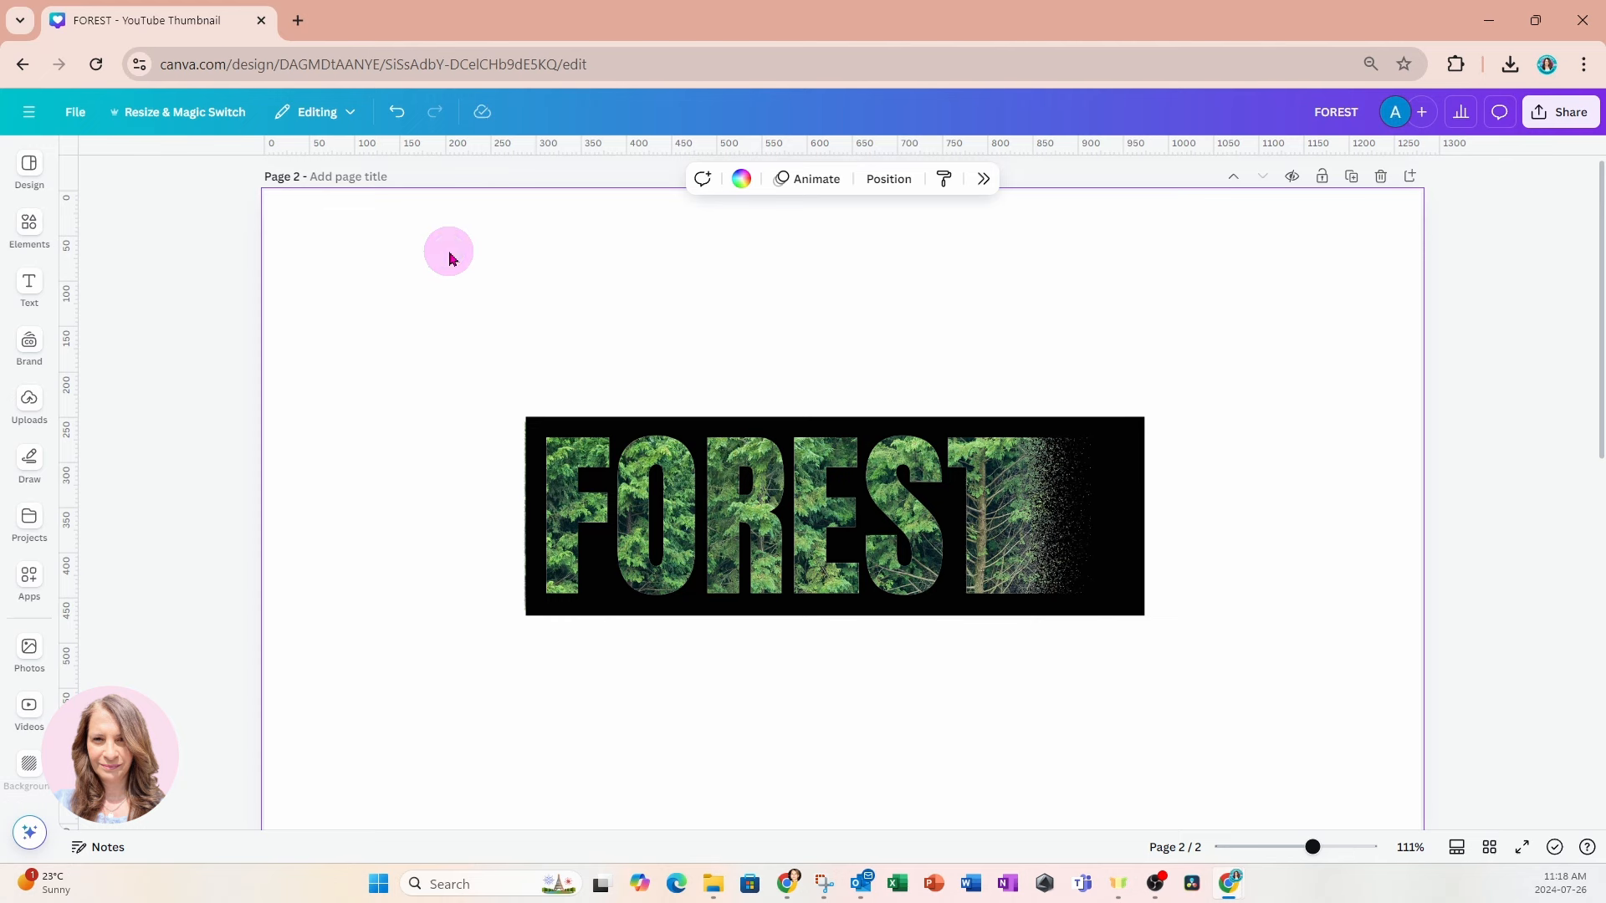
pyautogui.press('r')
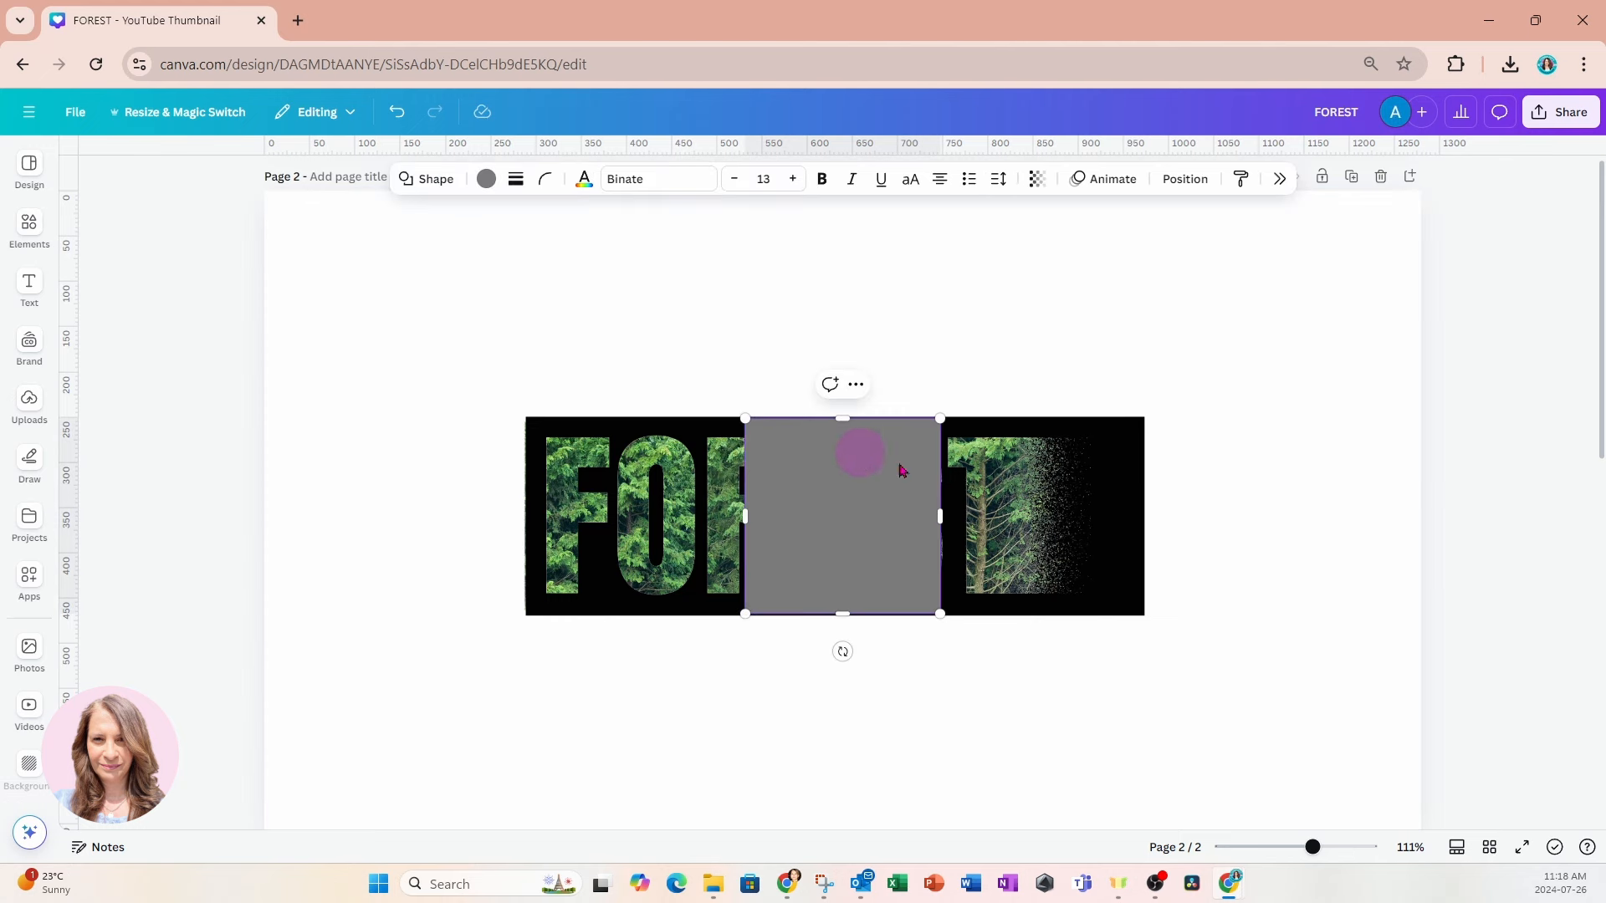
pyautogui.moveTo(854, 531); pyautogui.dragTo(1183, 502)
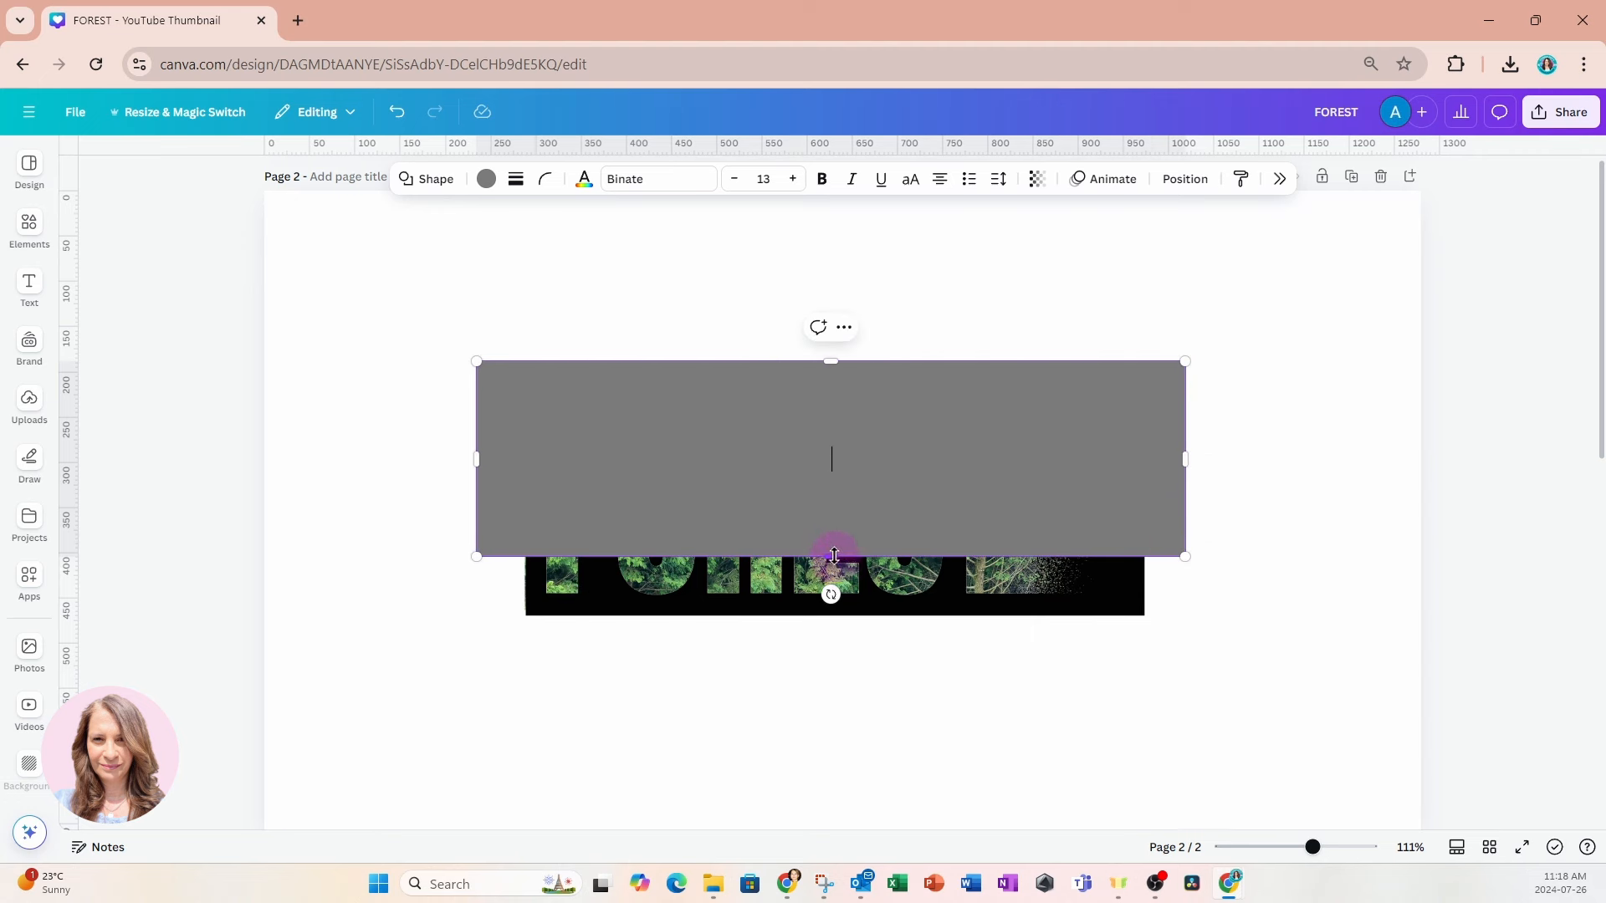
pyautogui.moveTo(831, 556); pyautogui.dragTo(831, 660)
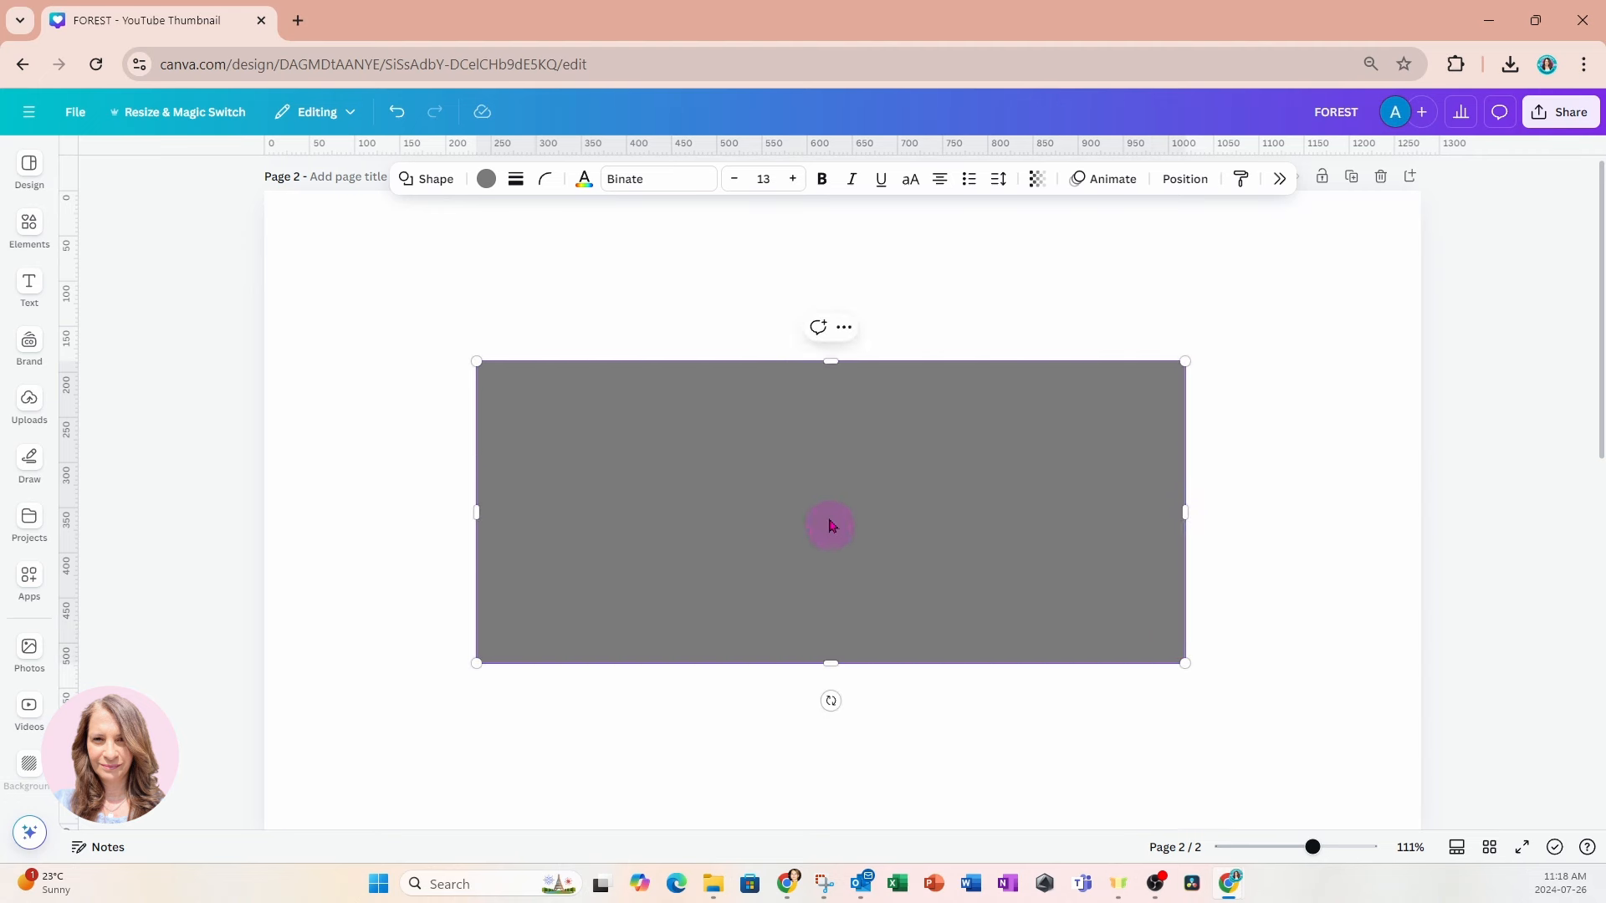
# Color the new rectangle white and move its layer beneath the forest photo.
pyautogui.click(486, 179)
pyautogui.click(1544, 286)
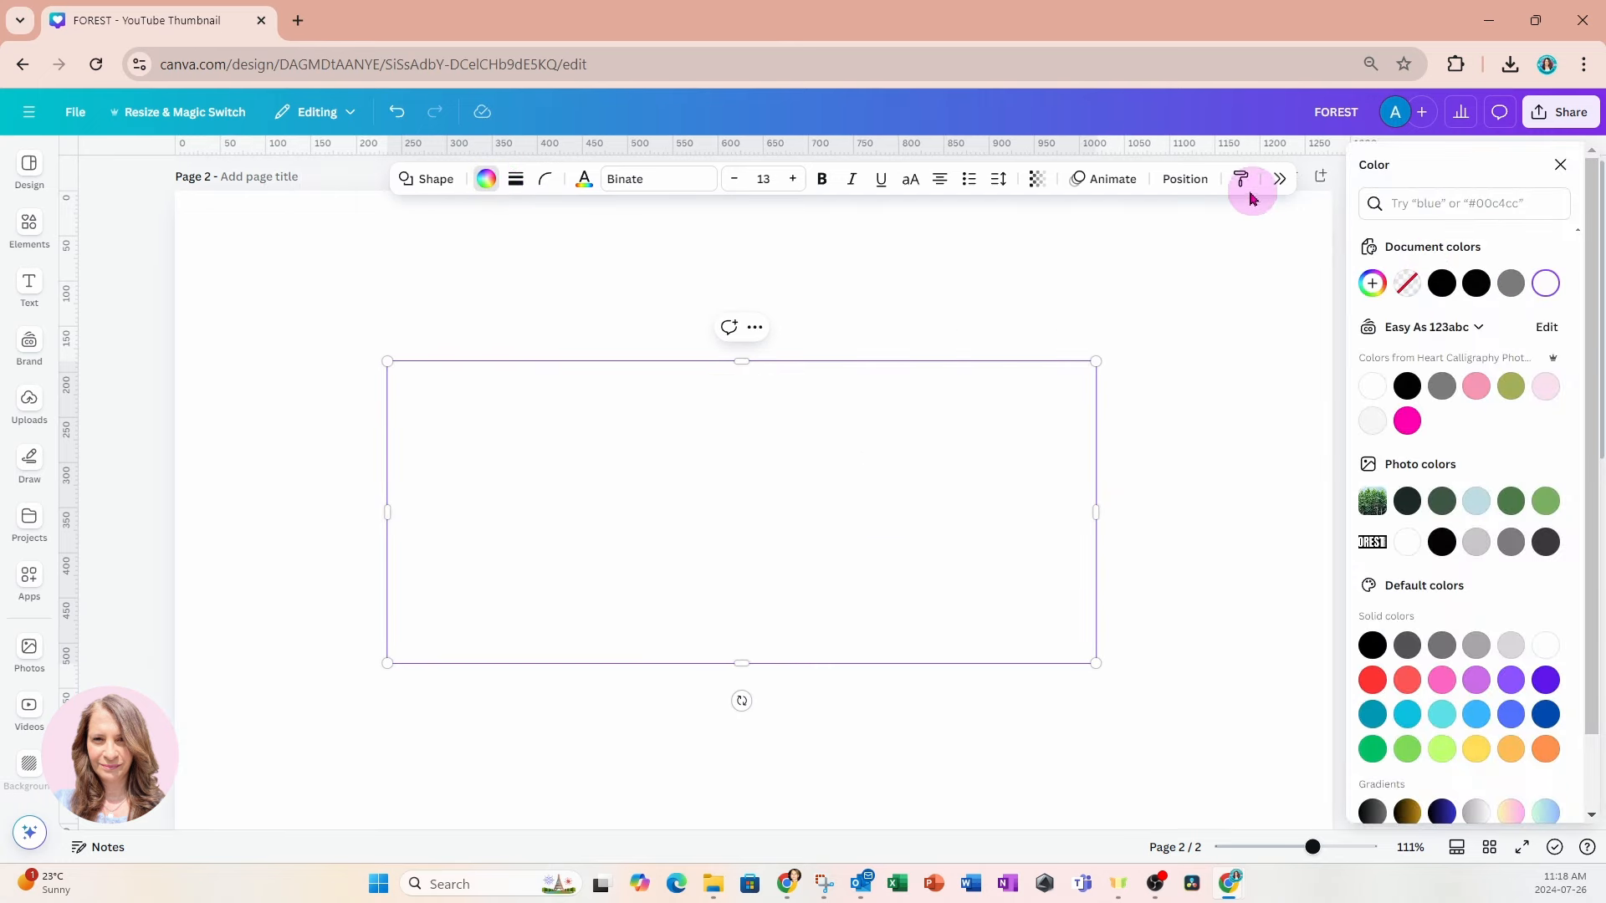
pyautogui.click(1185, 179)
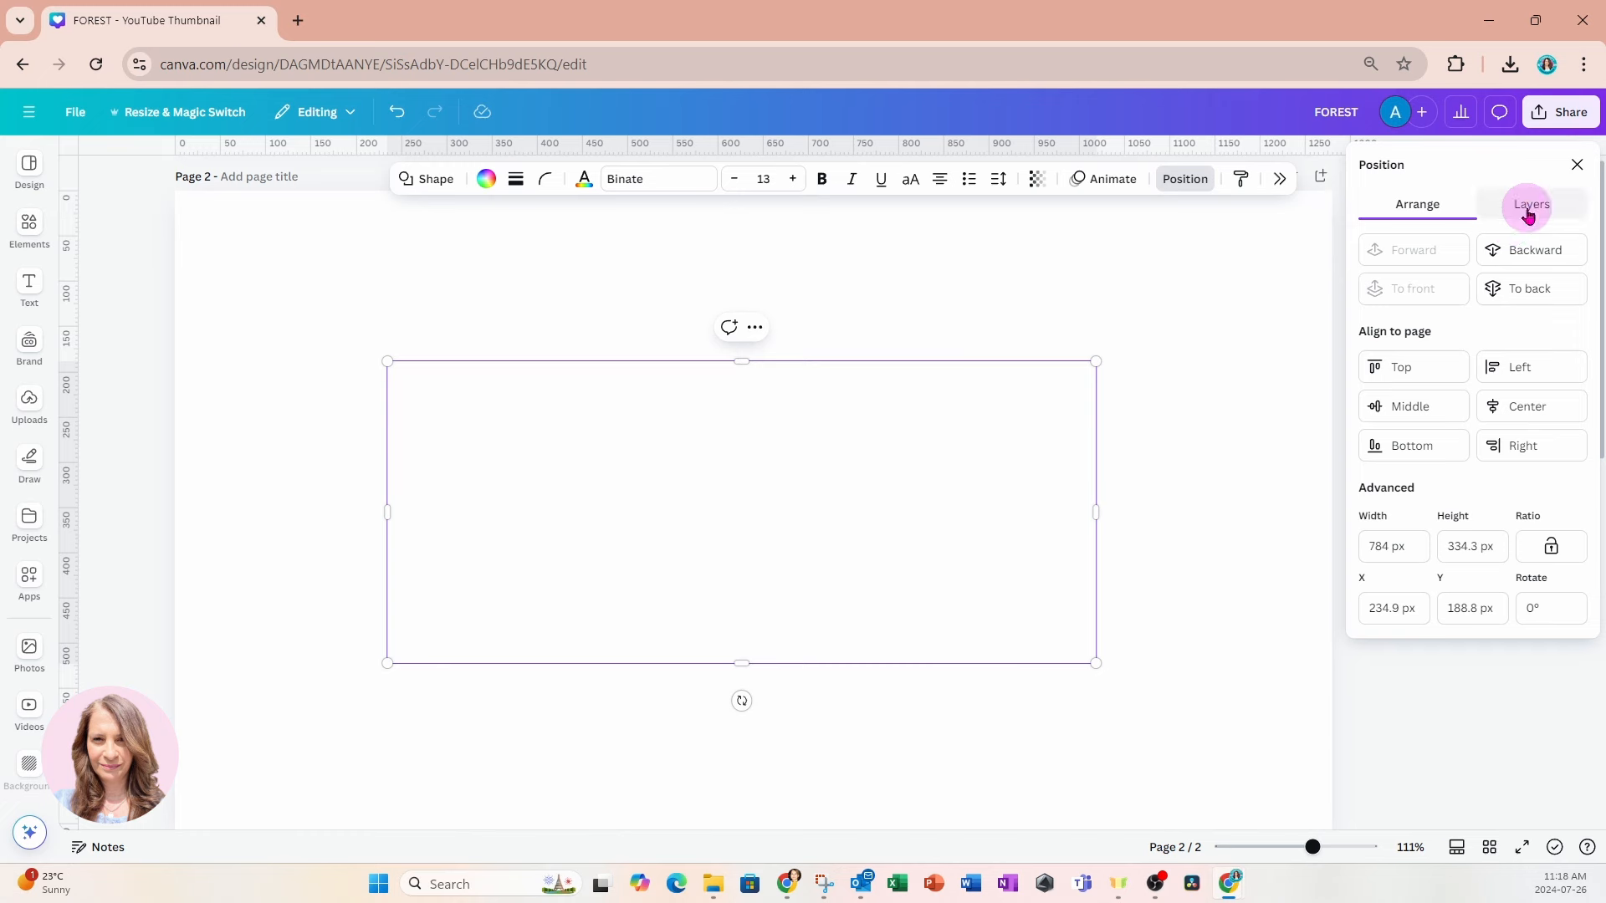
pyautogui.click(1528, 210)
pyautogui.moveTo(1491, 304); pyautogui.dragTo(1491, 423)
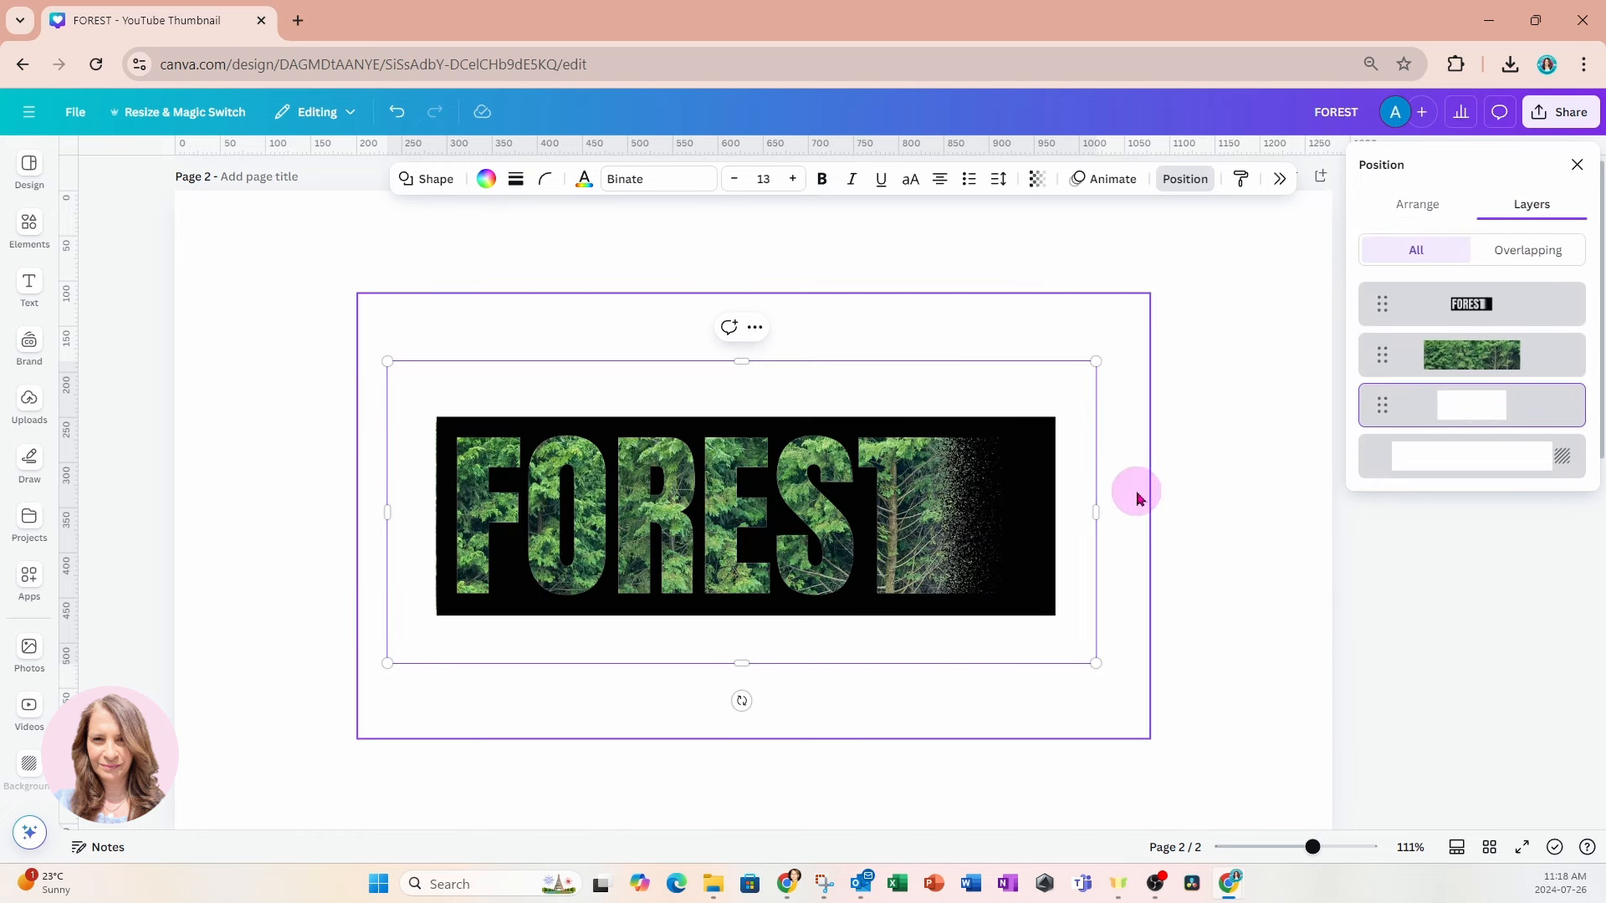
# Apply a custom duotone to the cutout FOREST image with the shadows color set to yellow #F2FF00.
pyautogui.click(1444, 315)
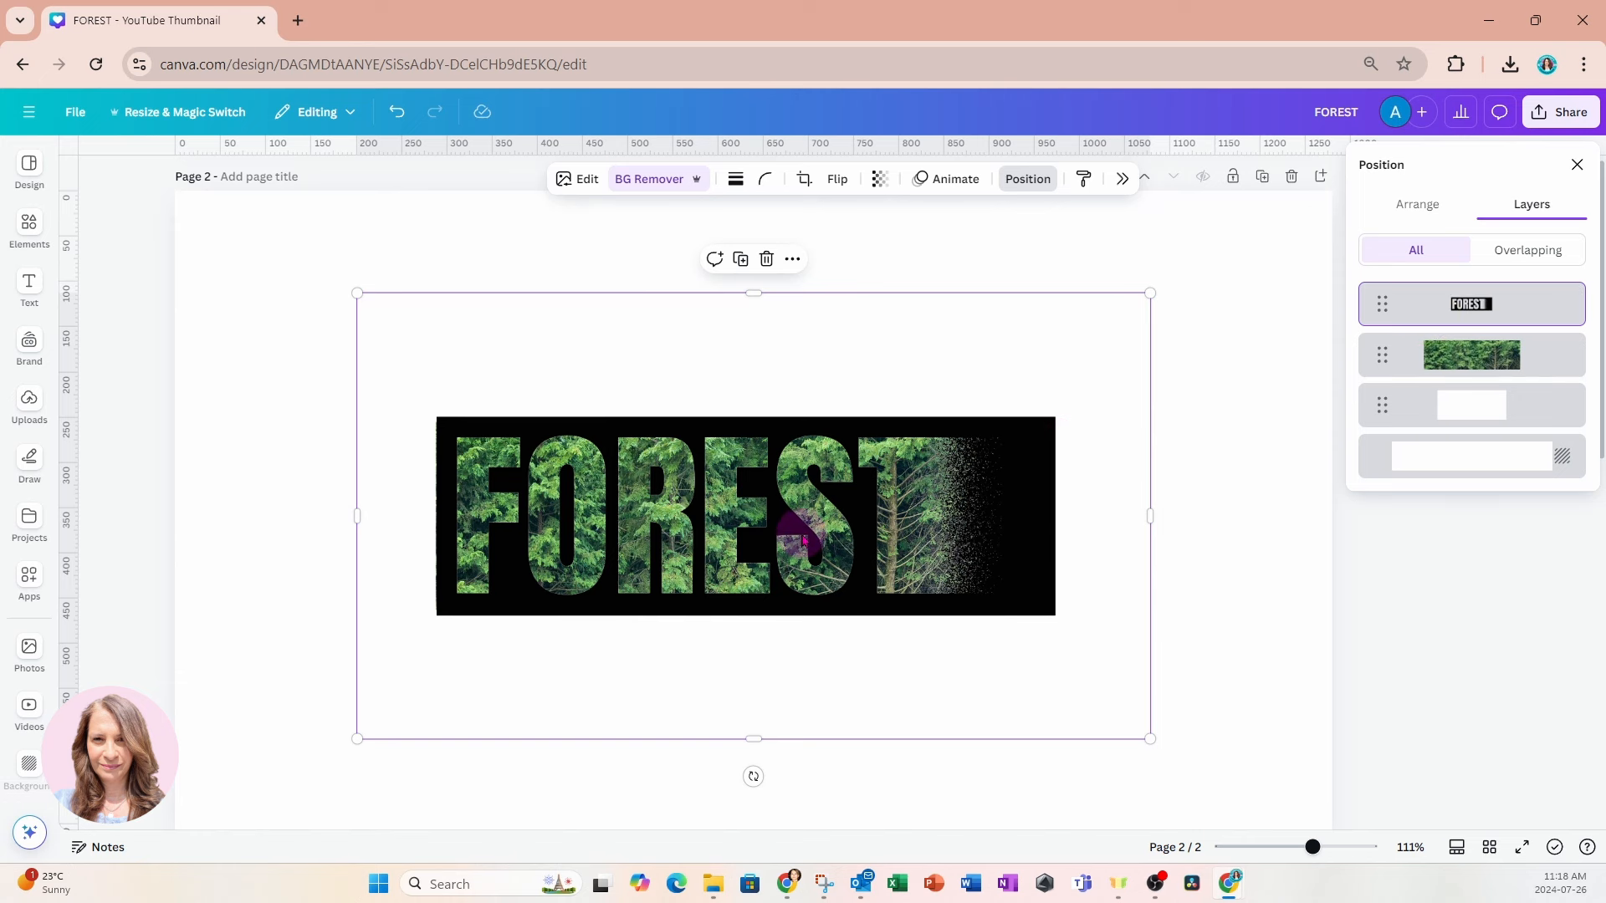
pyautogui.click(578, 179)
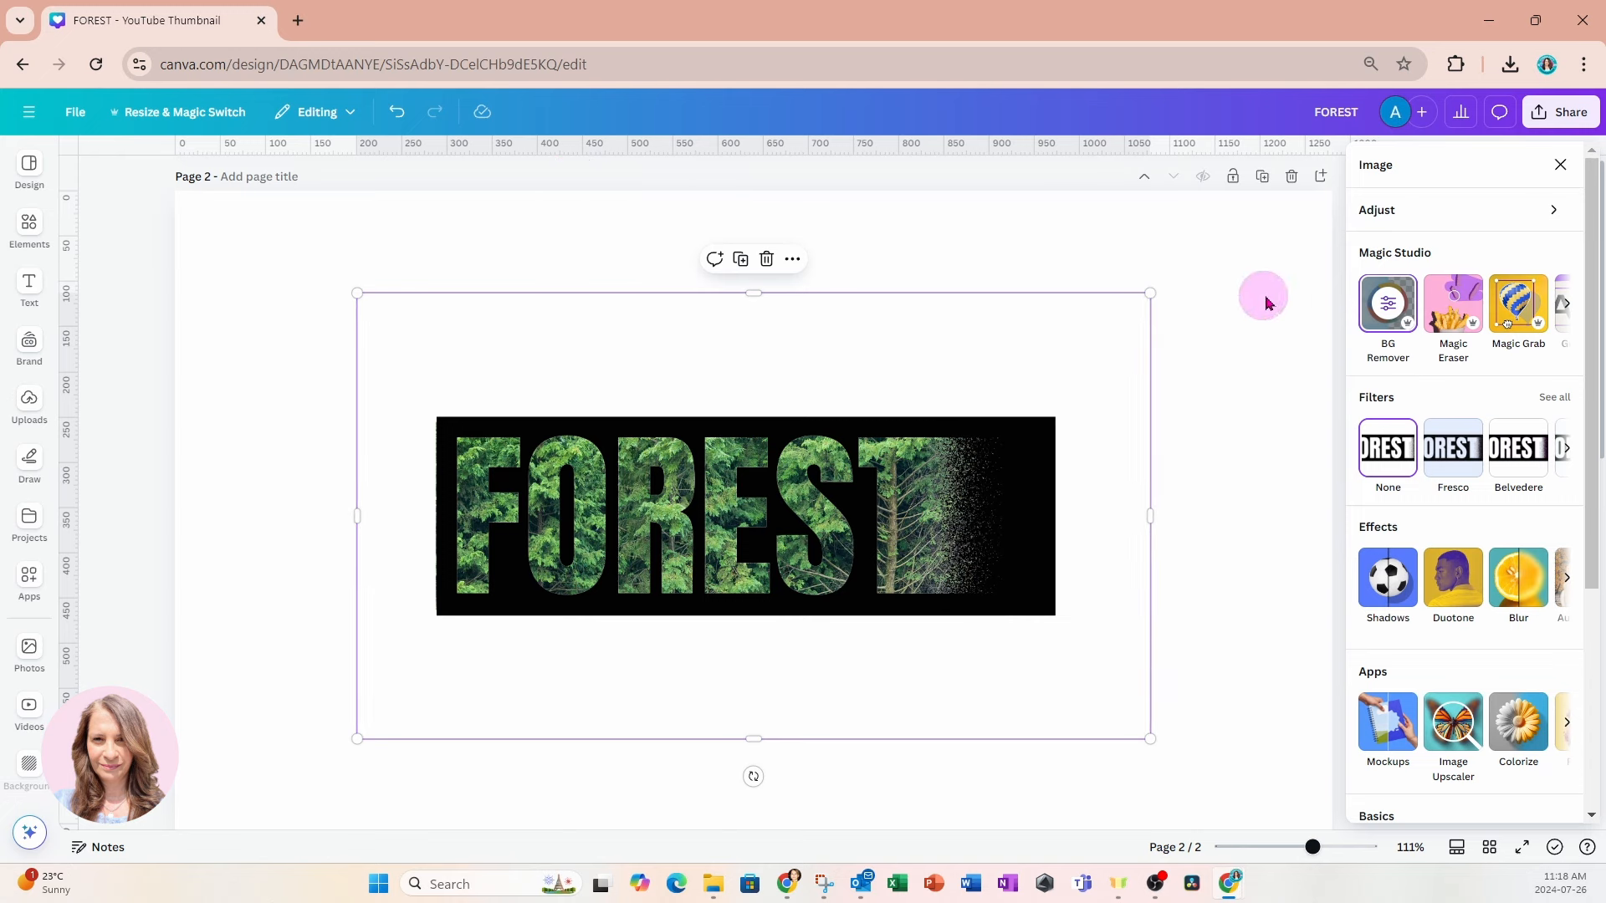
pyautogui.click(1445, 585)
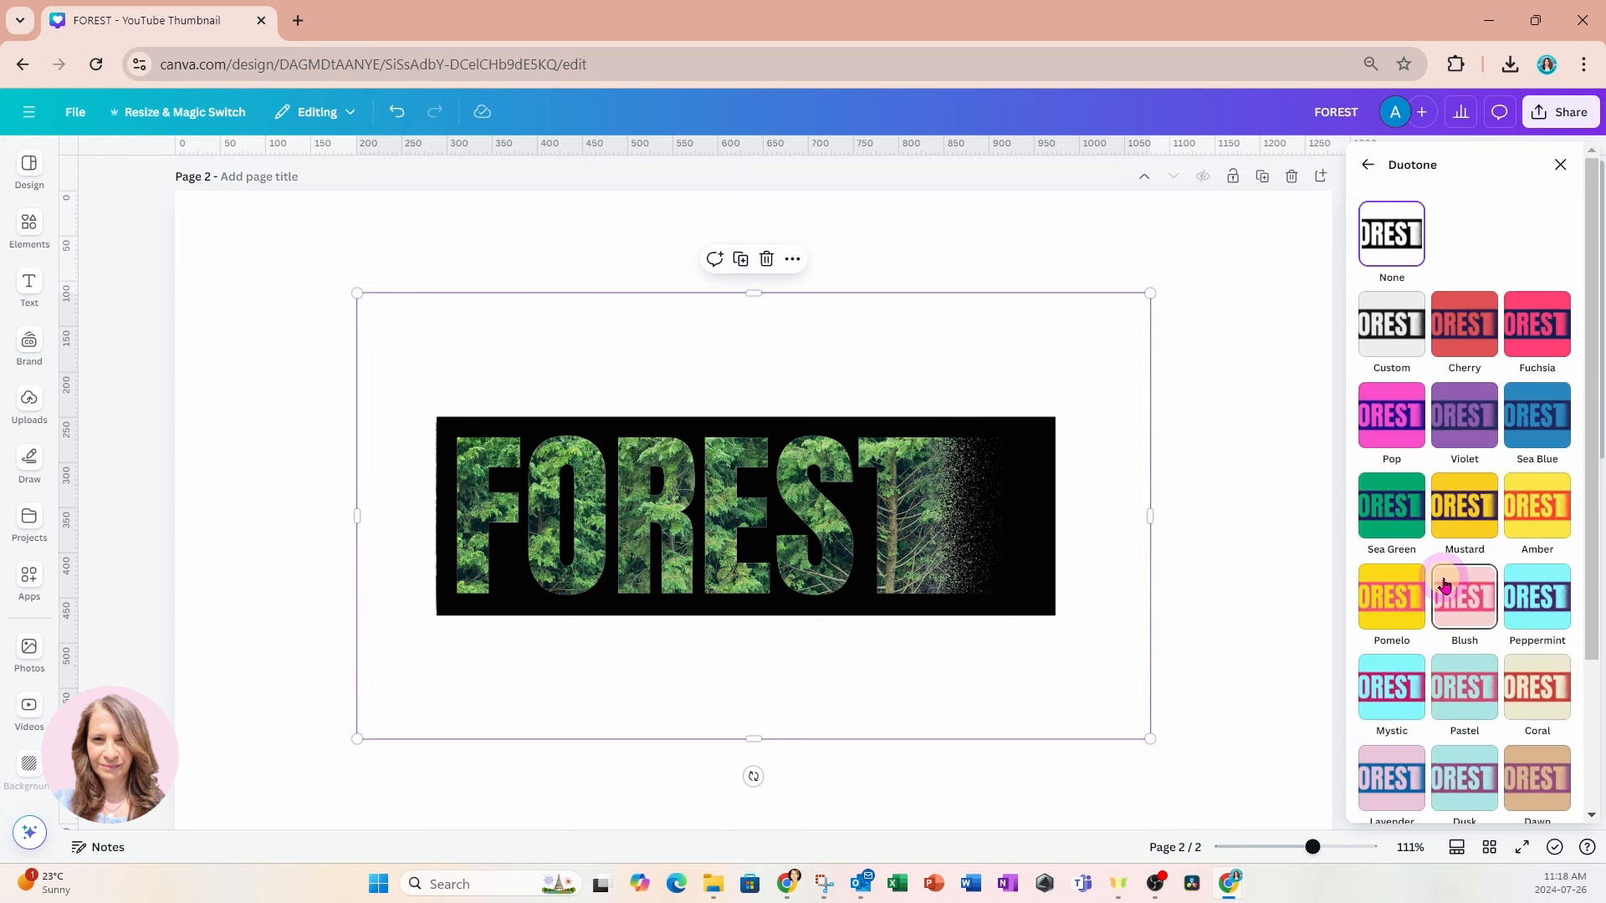
pyautogui.click(1393, 335)
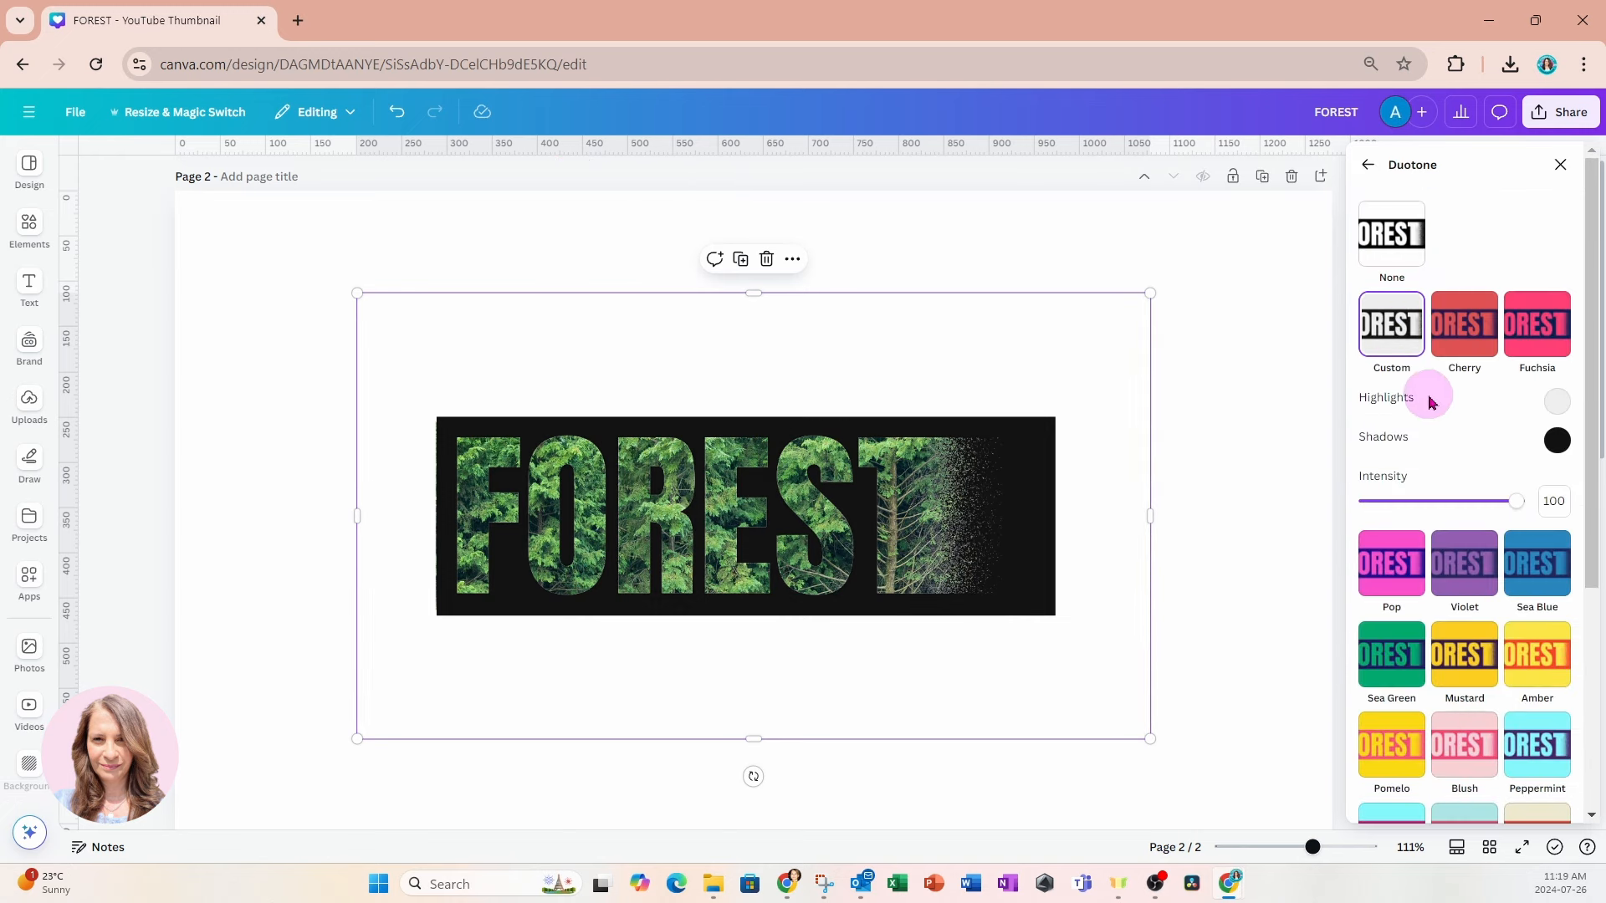
pyautogui.click(1557, 440)
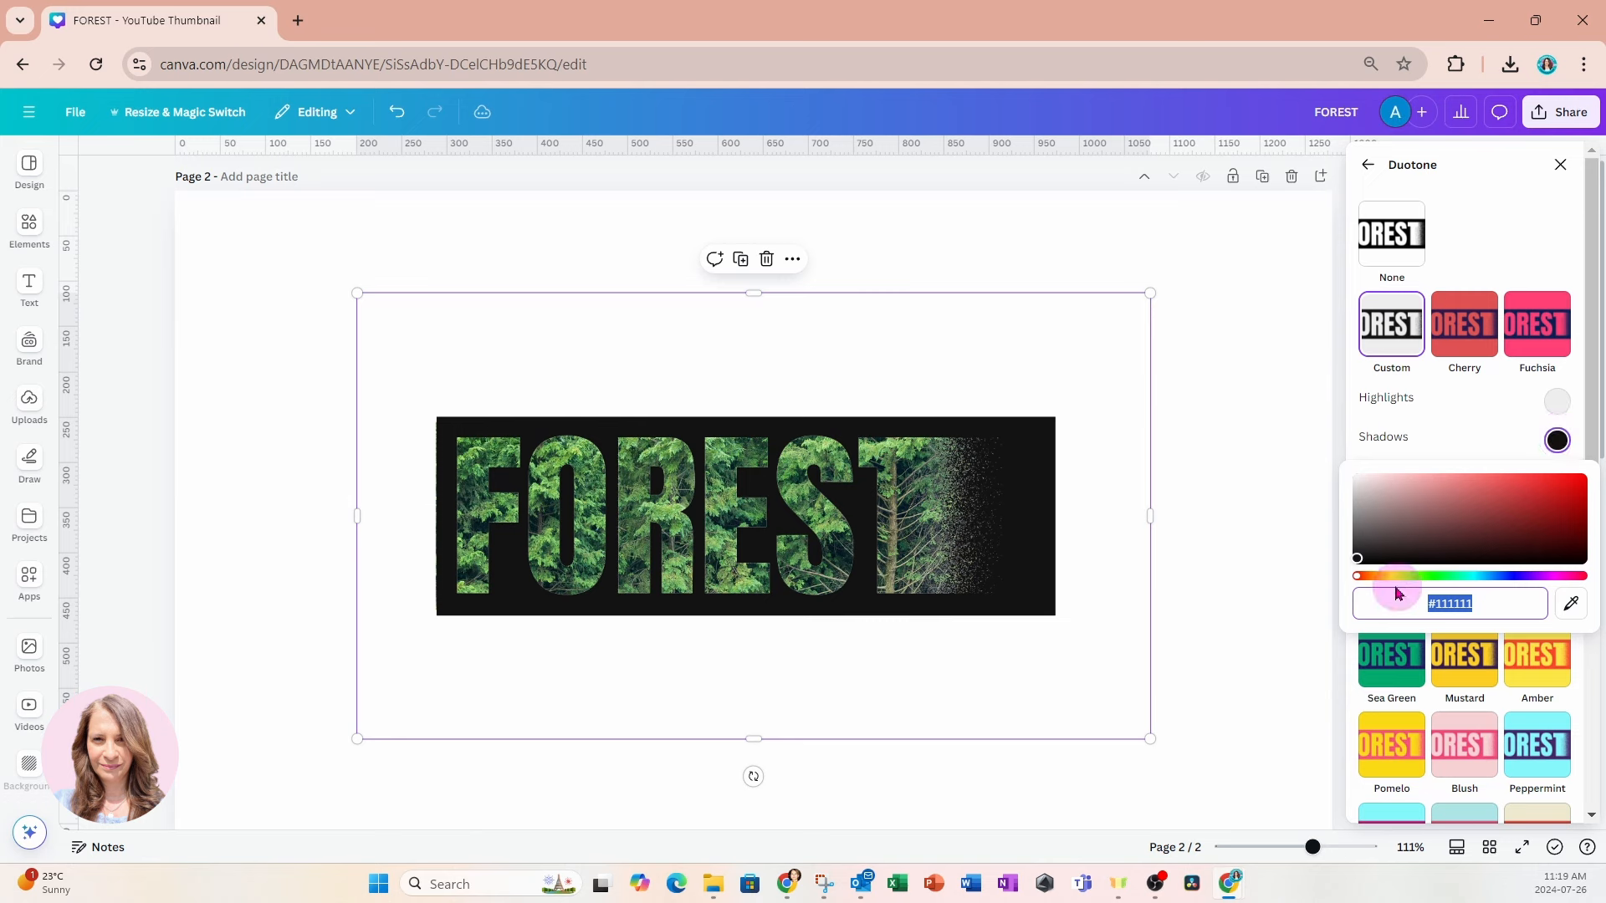
pyautogui.moveTo(1362, 583); pyautogui.dragTo(1561, 478)
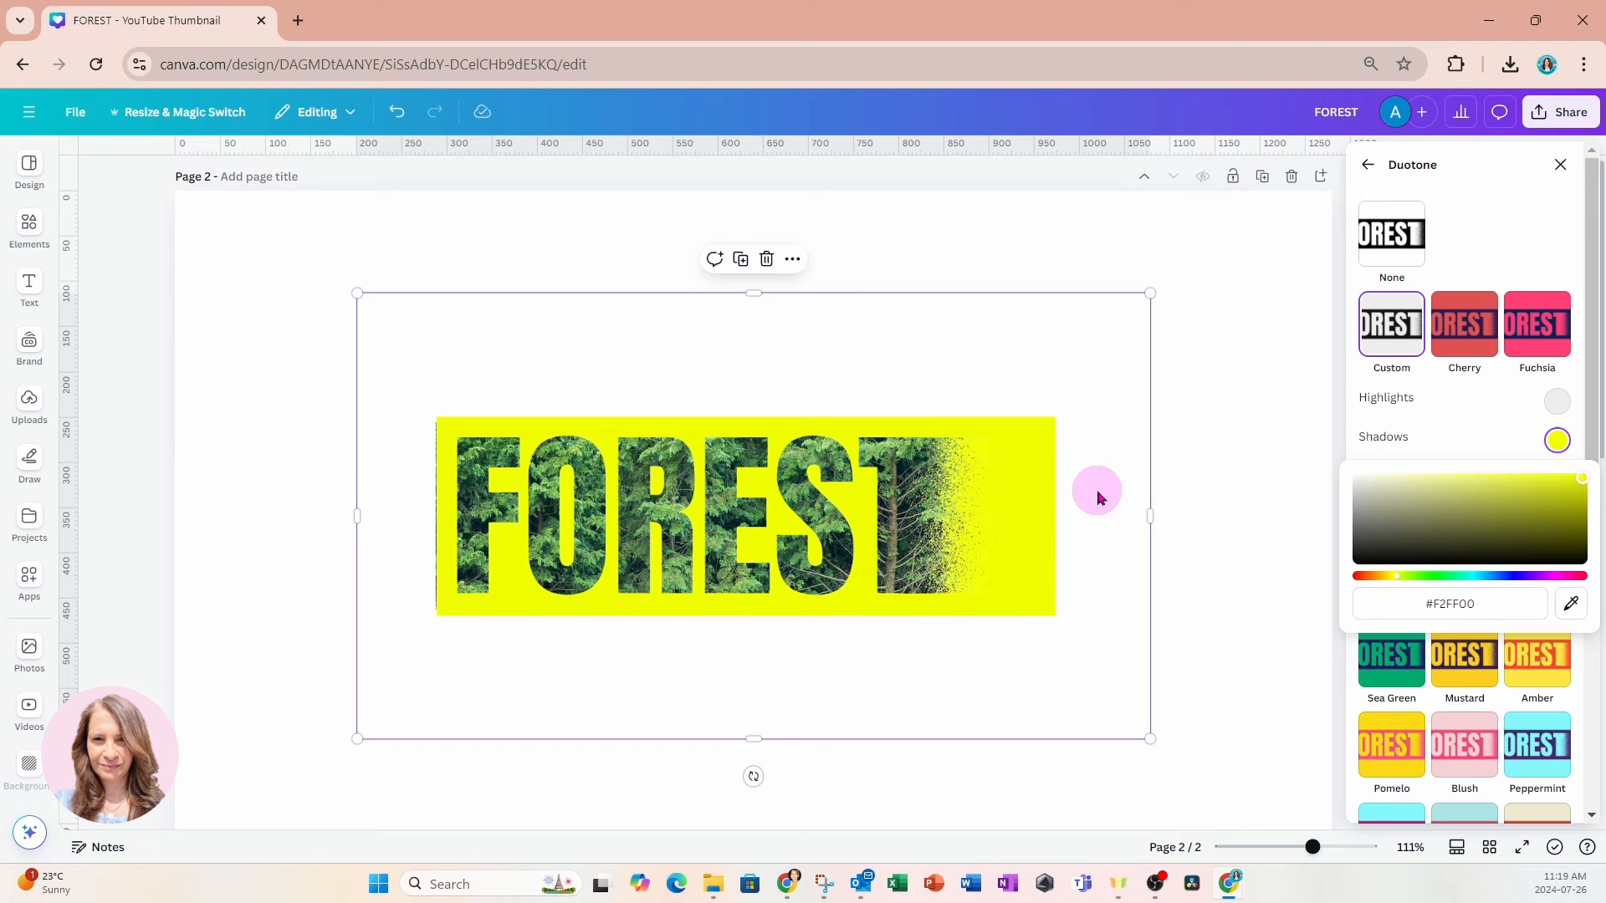
# Set the duotone highlights of the cutout FOREST image to a bright yellow matching its shadows.
pyautogui.click(1558, 404)
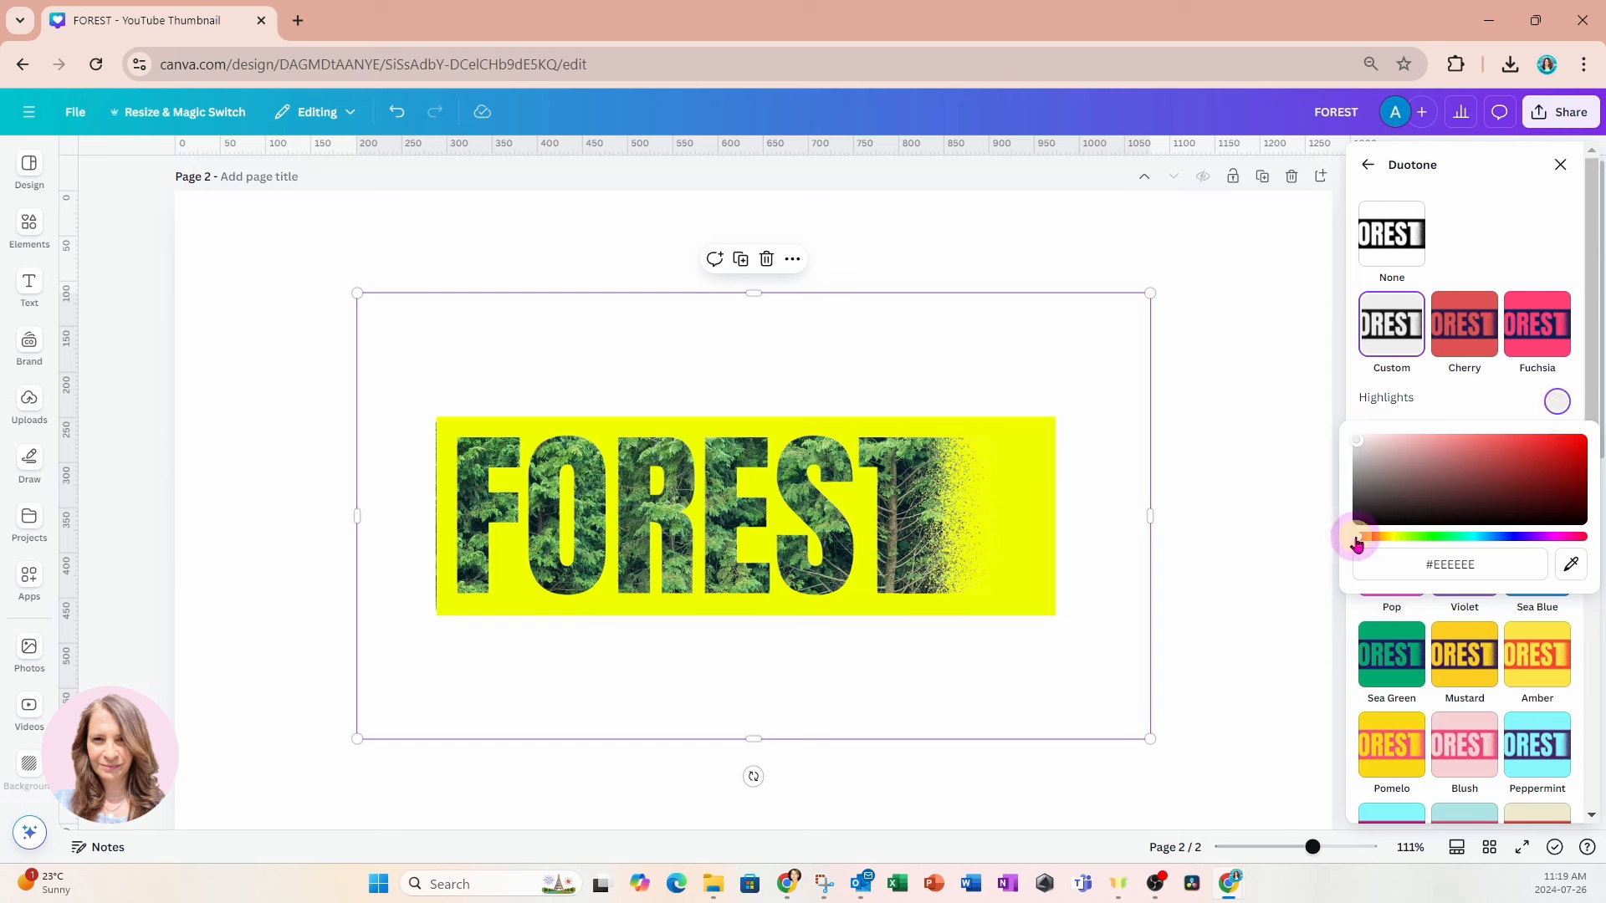
pyautogui.moveTo(1356, 542); pyautogui.dragTo(1396, 539)
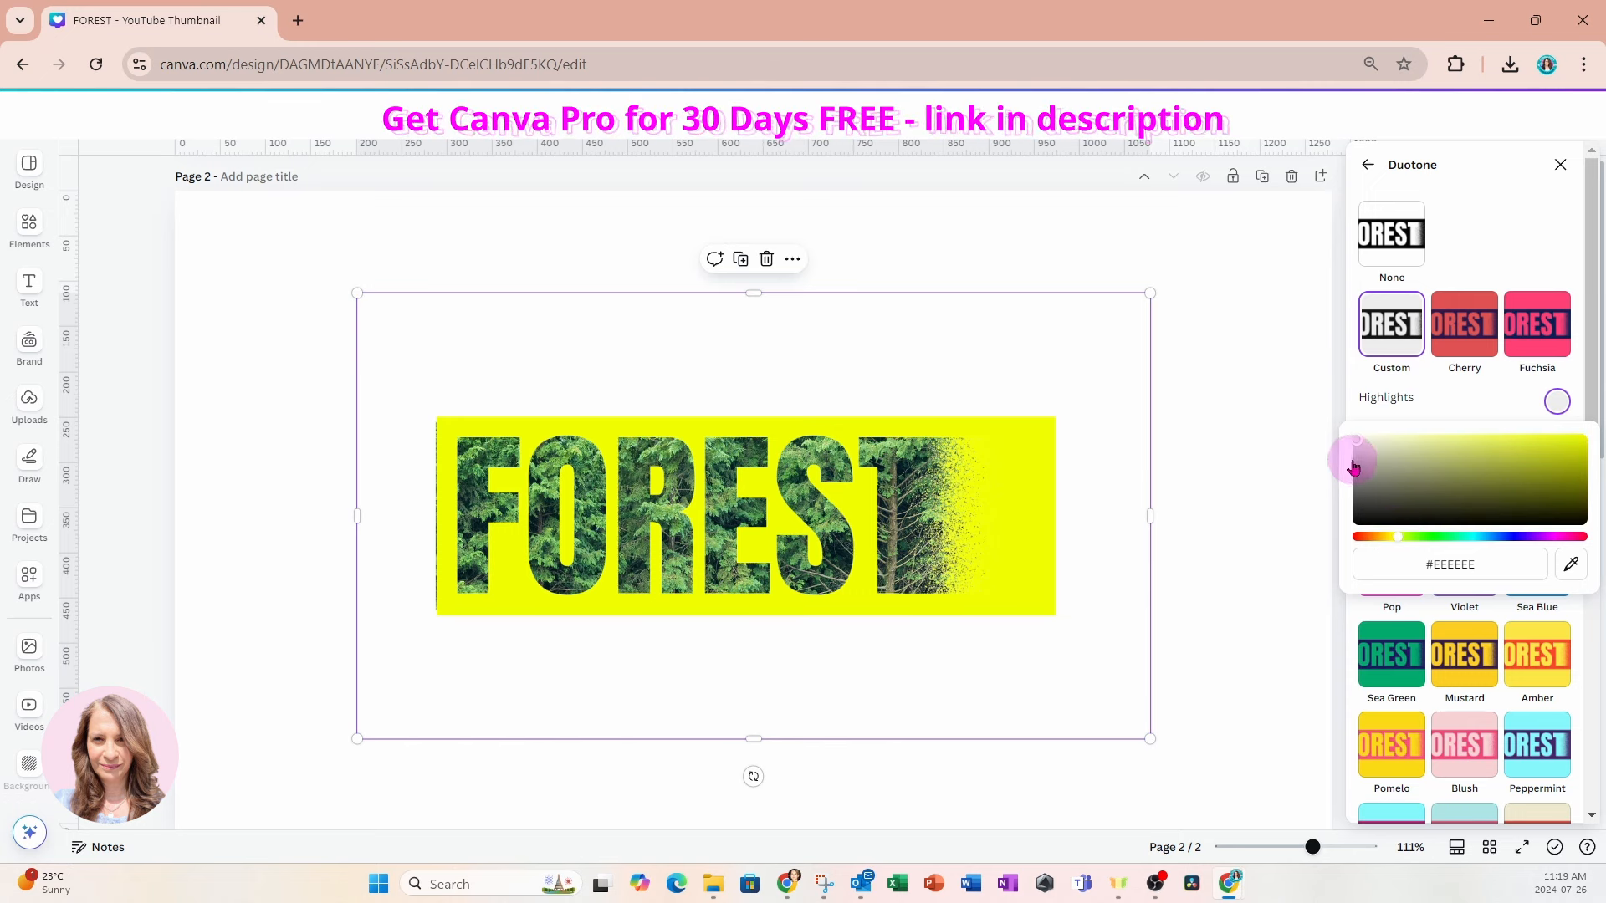
pyautogui.moveTo(1358, 444); pyautogui.dragTo(1589, 442)
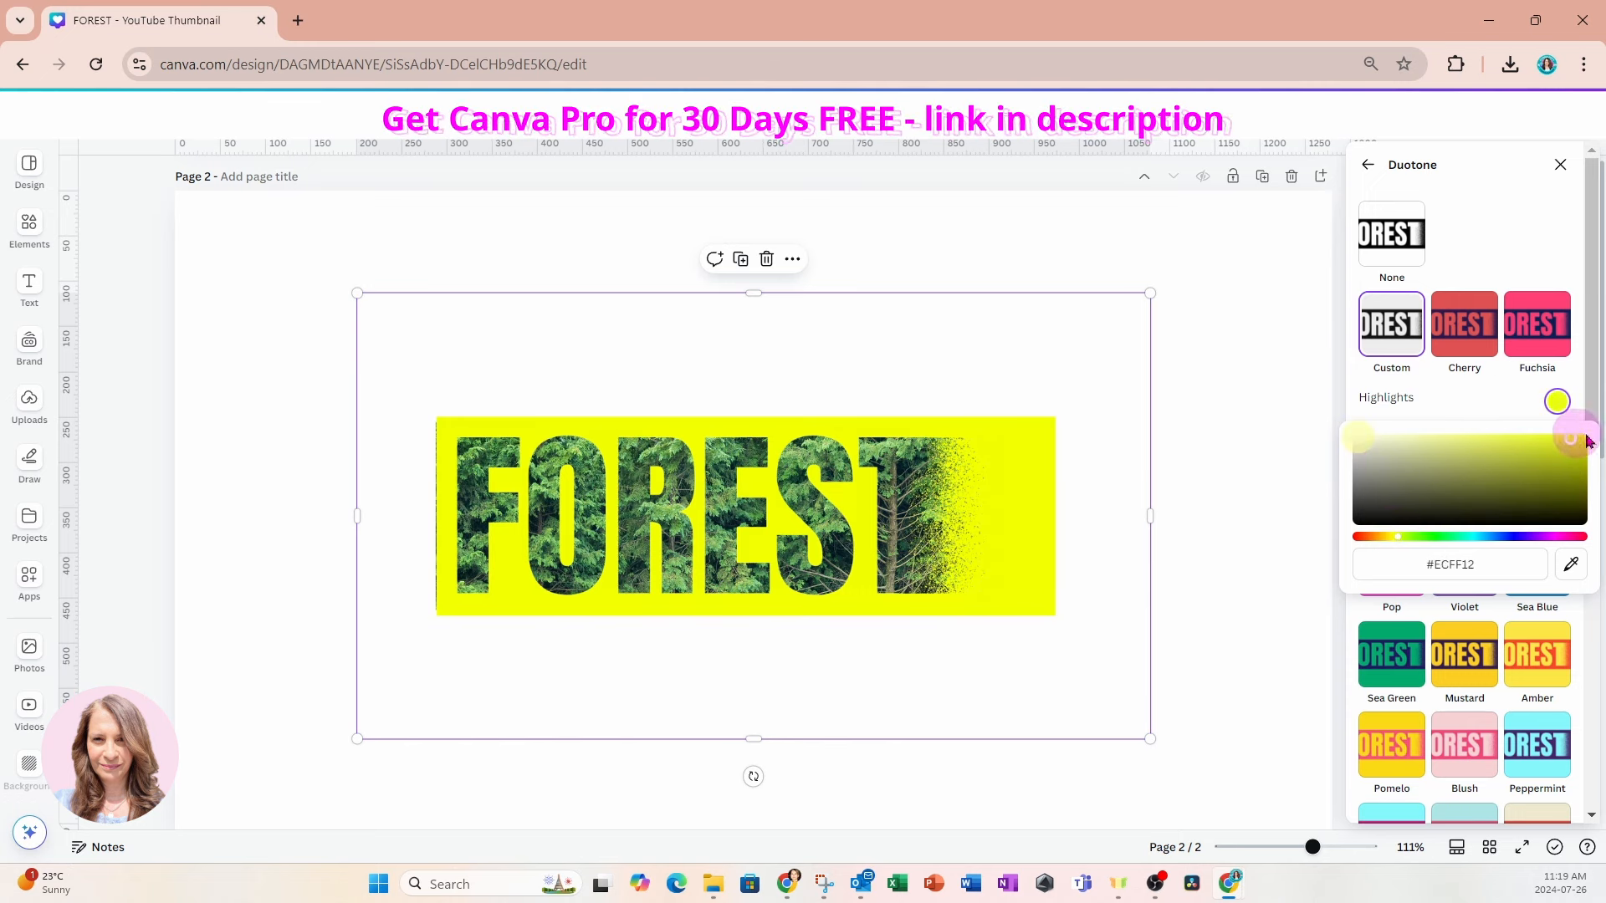
pyautogui.click(1472, 404)
pyautogui.click(1269, 440)
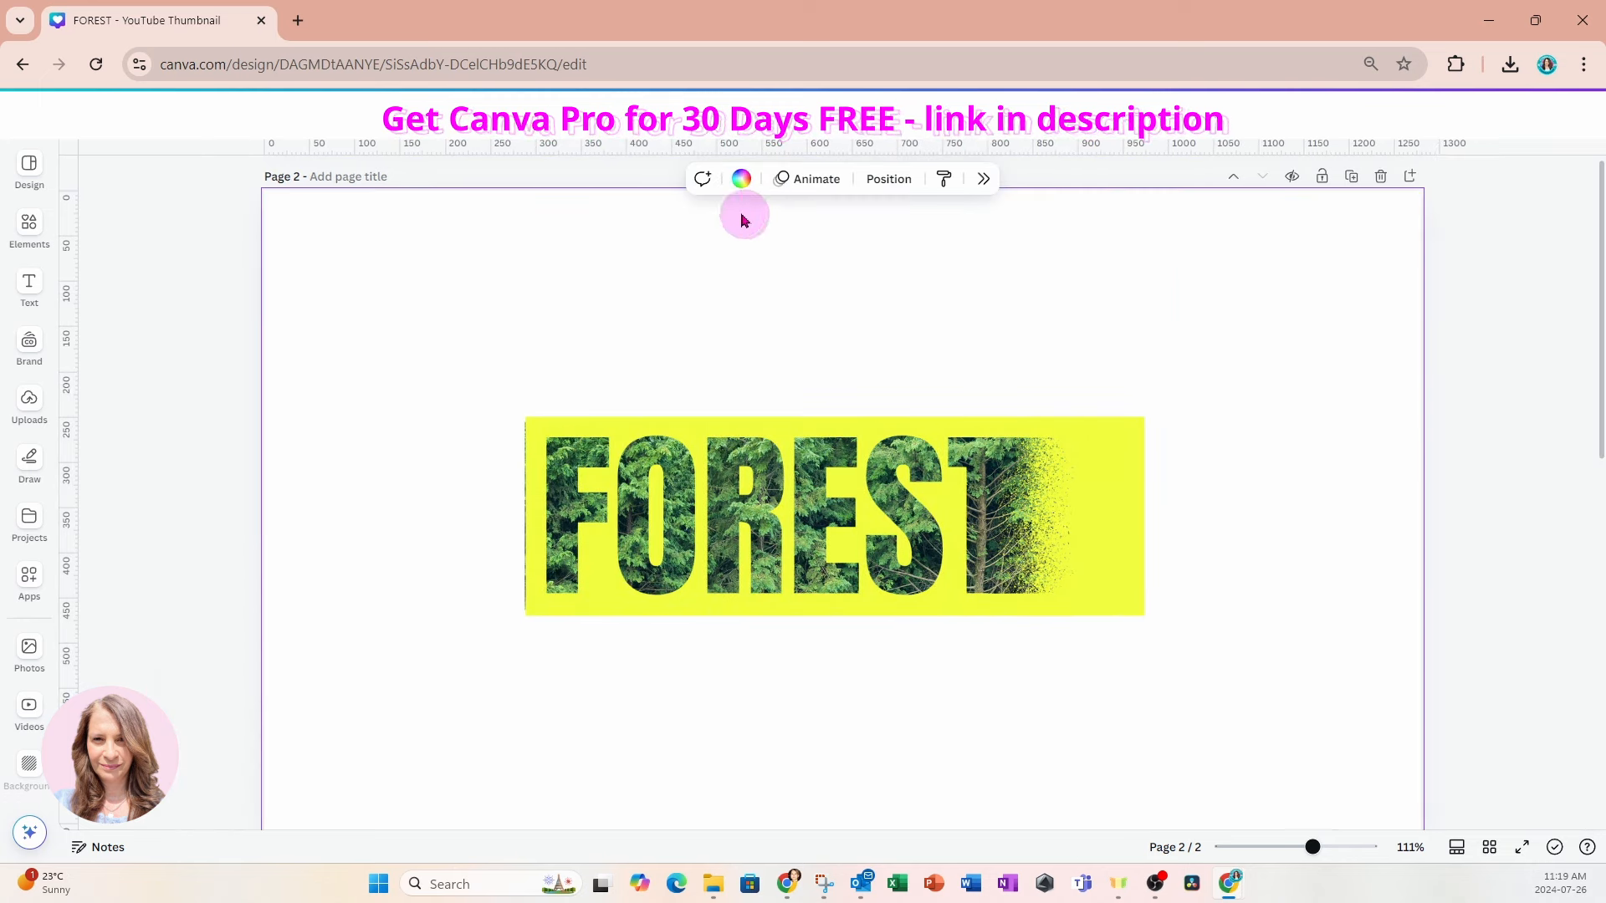
# Set the page background to yellow #F2FF00, sampled from the rectangle around the word FOREST.
pyautogui.click(742, 180)
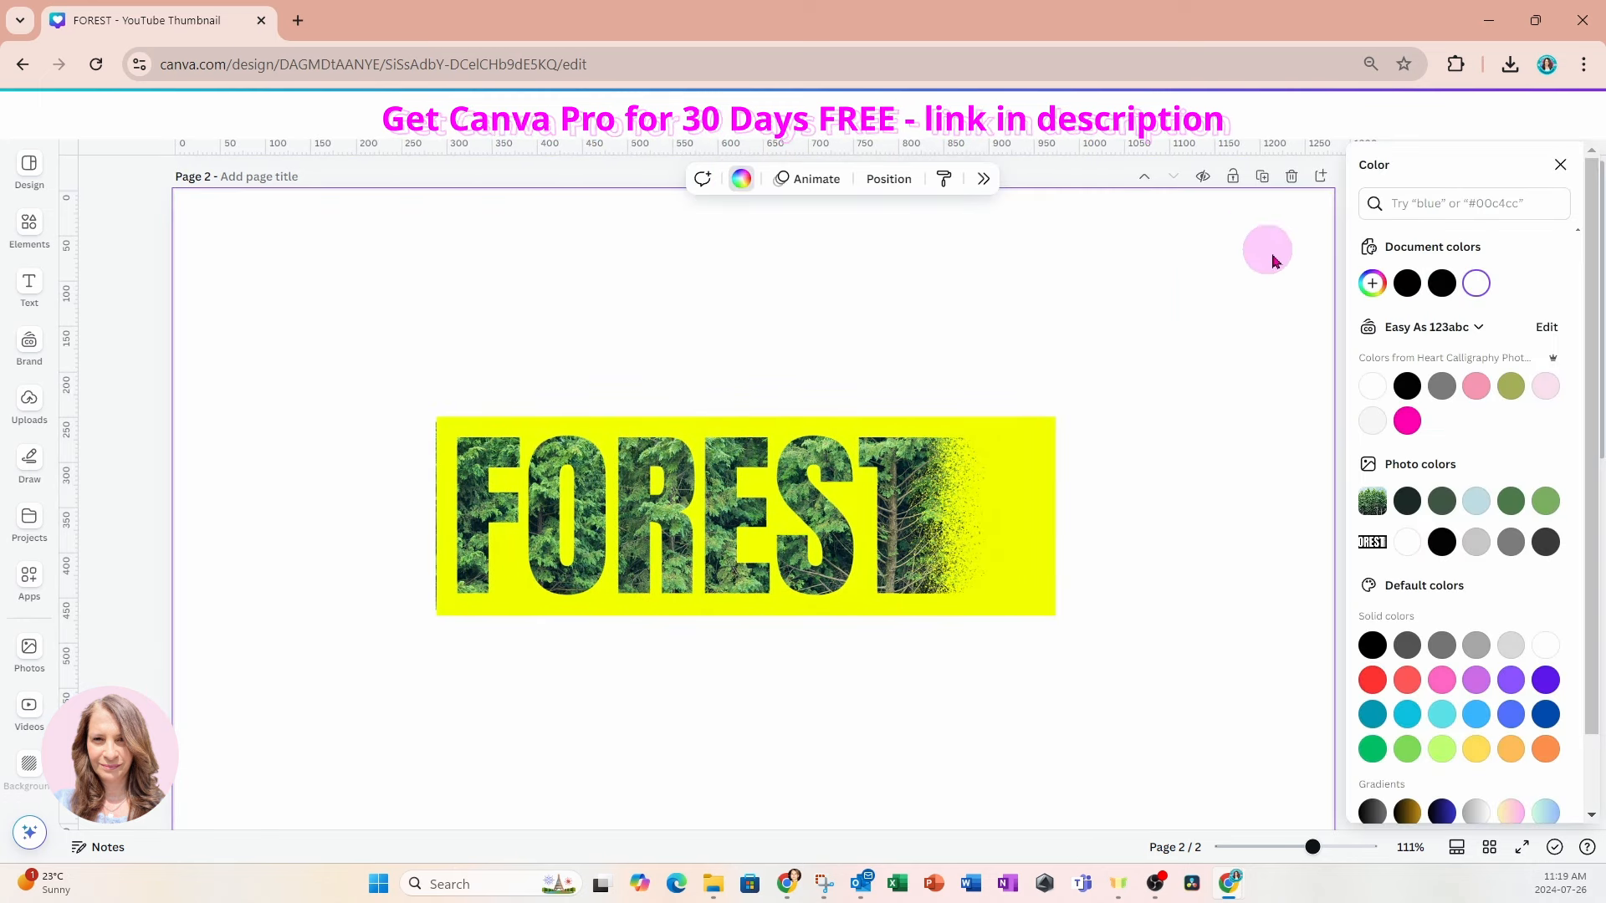
pyautogui.click(1369, 284)
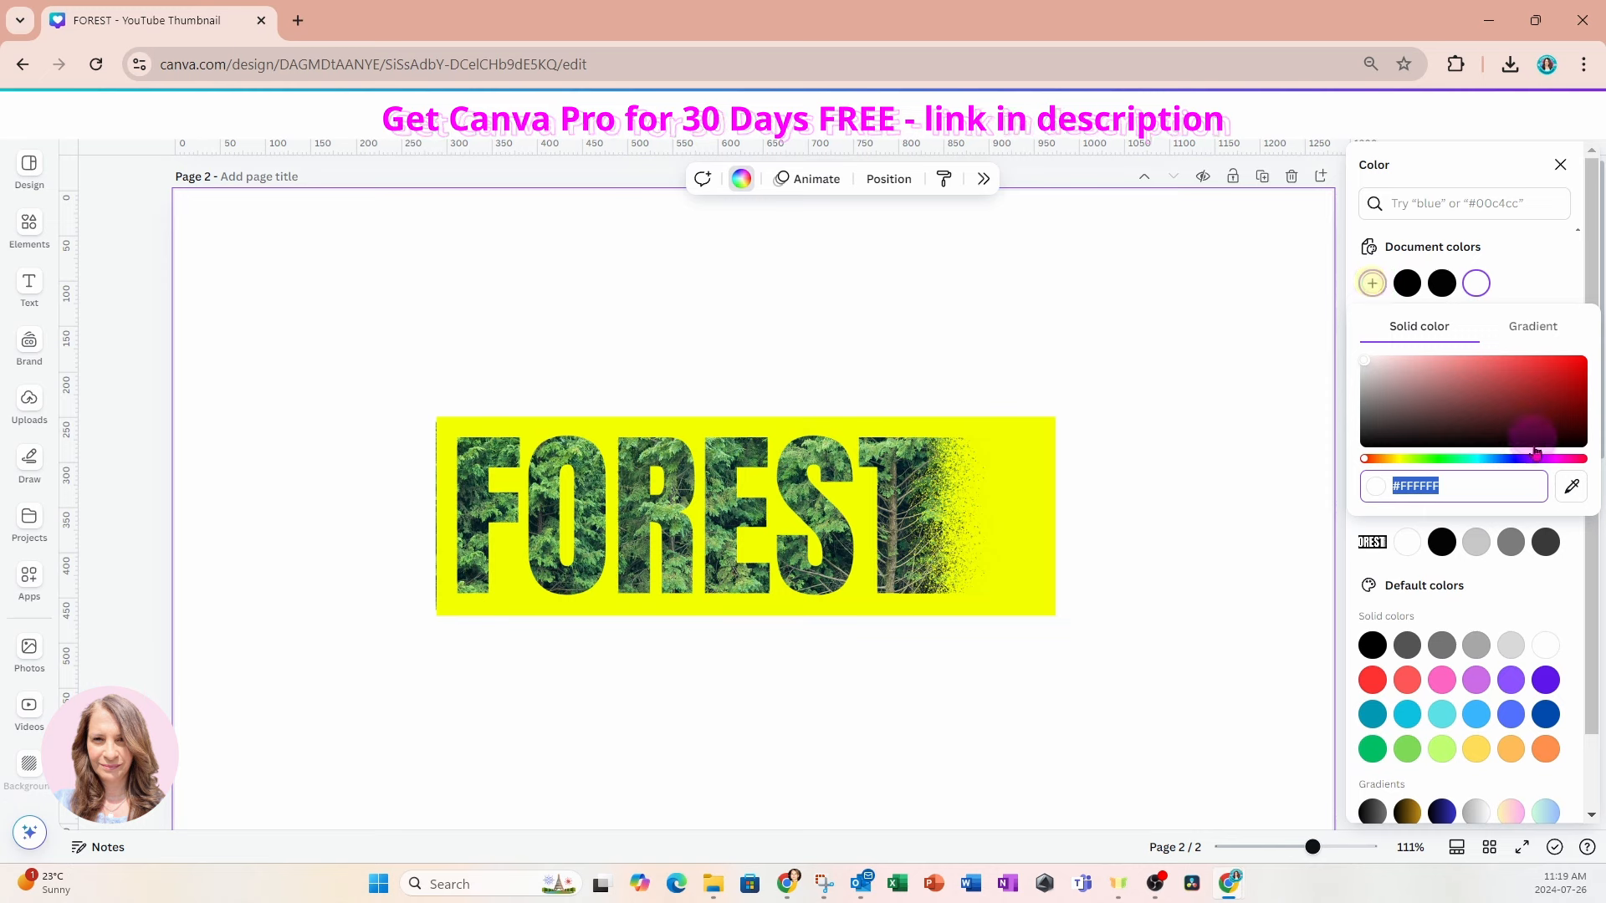
pyautogui.click(1569, 487)
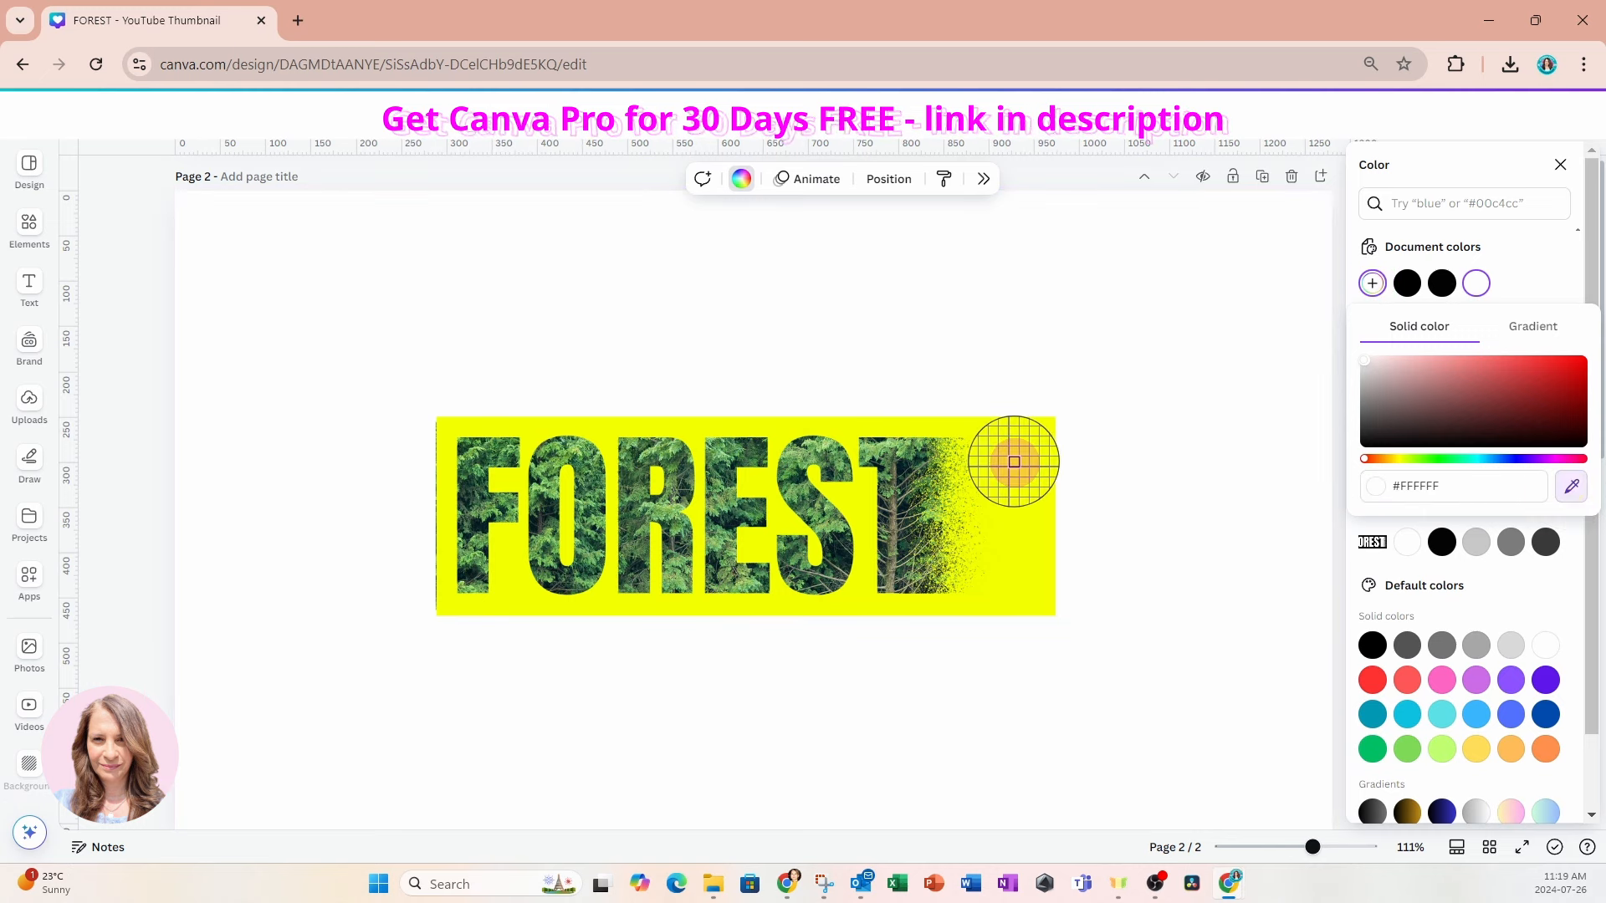
pyautogui.click(1014, 462)
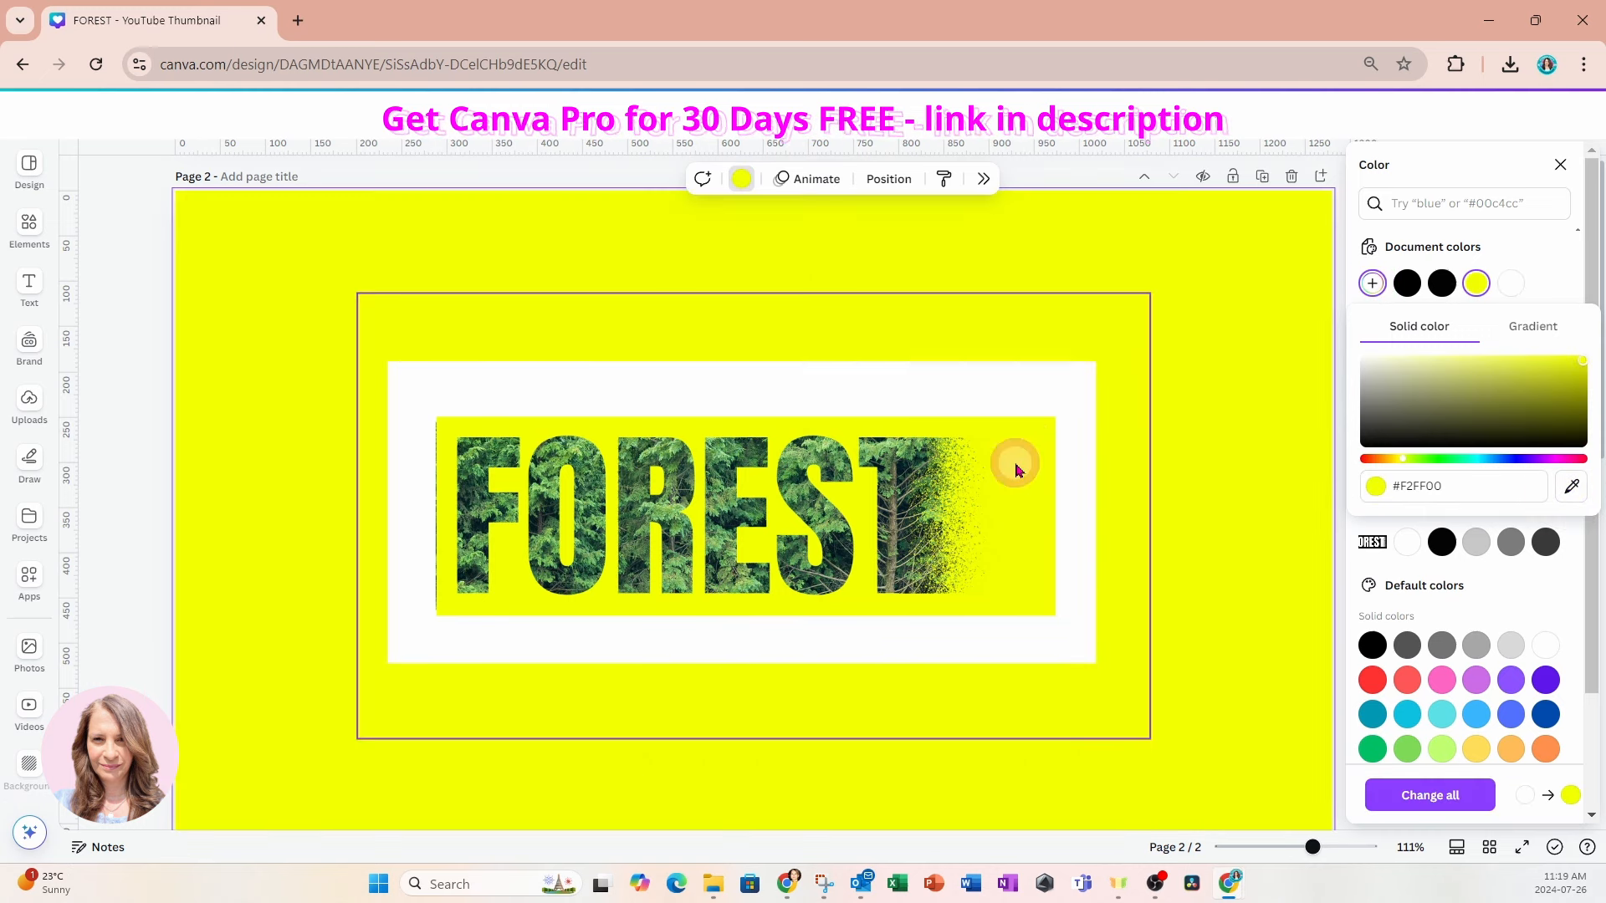
pyautogui.click(1252, 345)
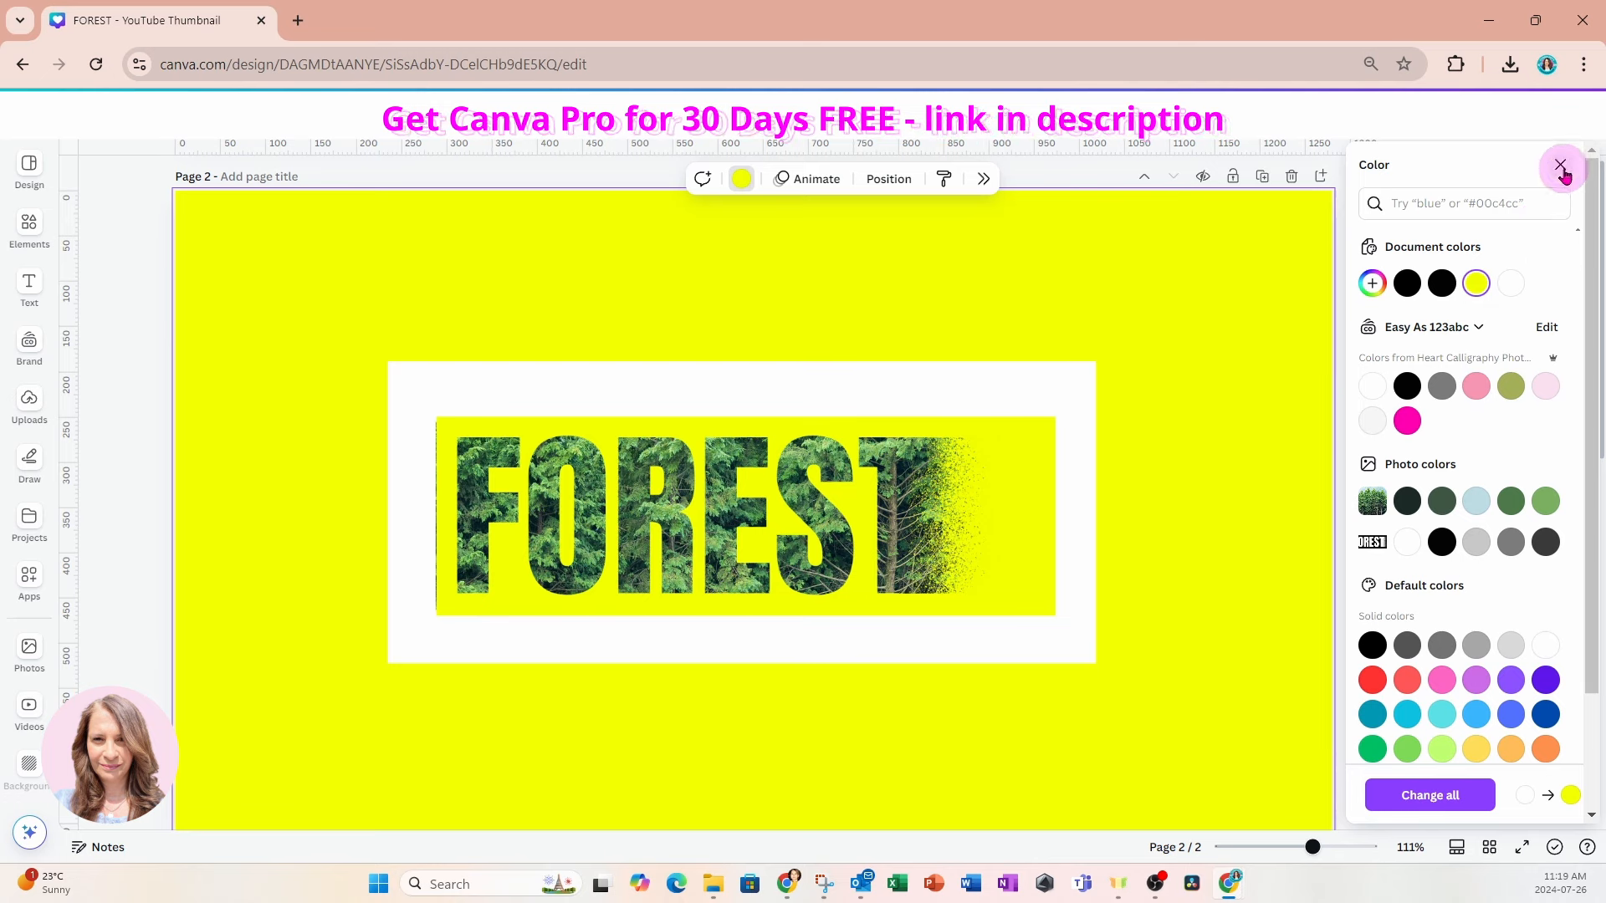
pyautogui.click(1561, 164)
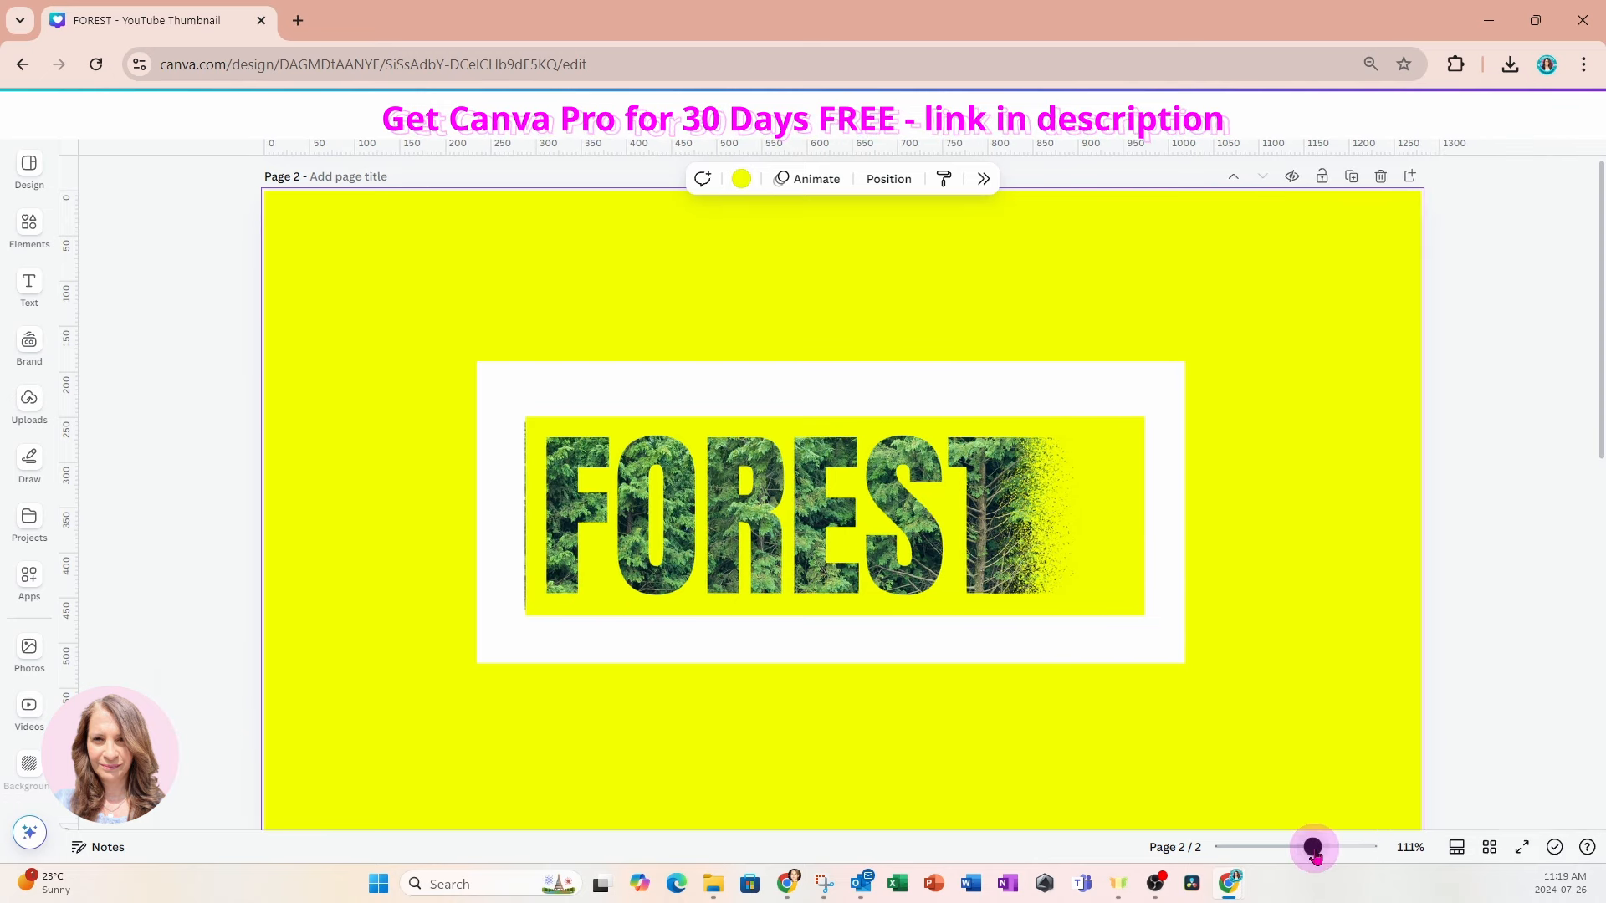
# Download only page 2 as a PNG at 1,280 × 720 px.
pyautogui.moveTo(1313, 848); pyautogui.dragTo(1305, 848)
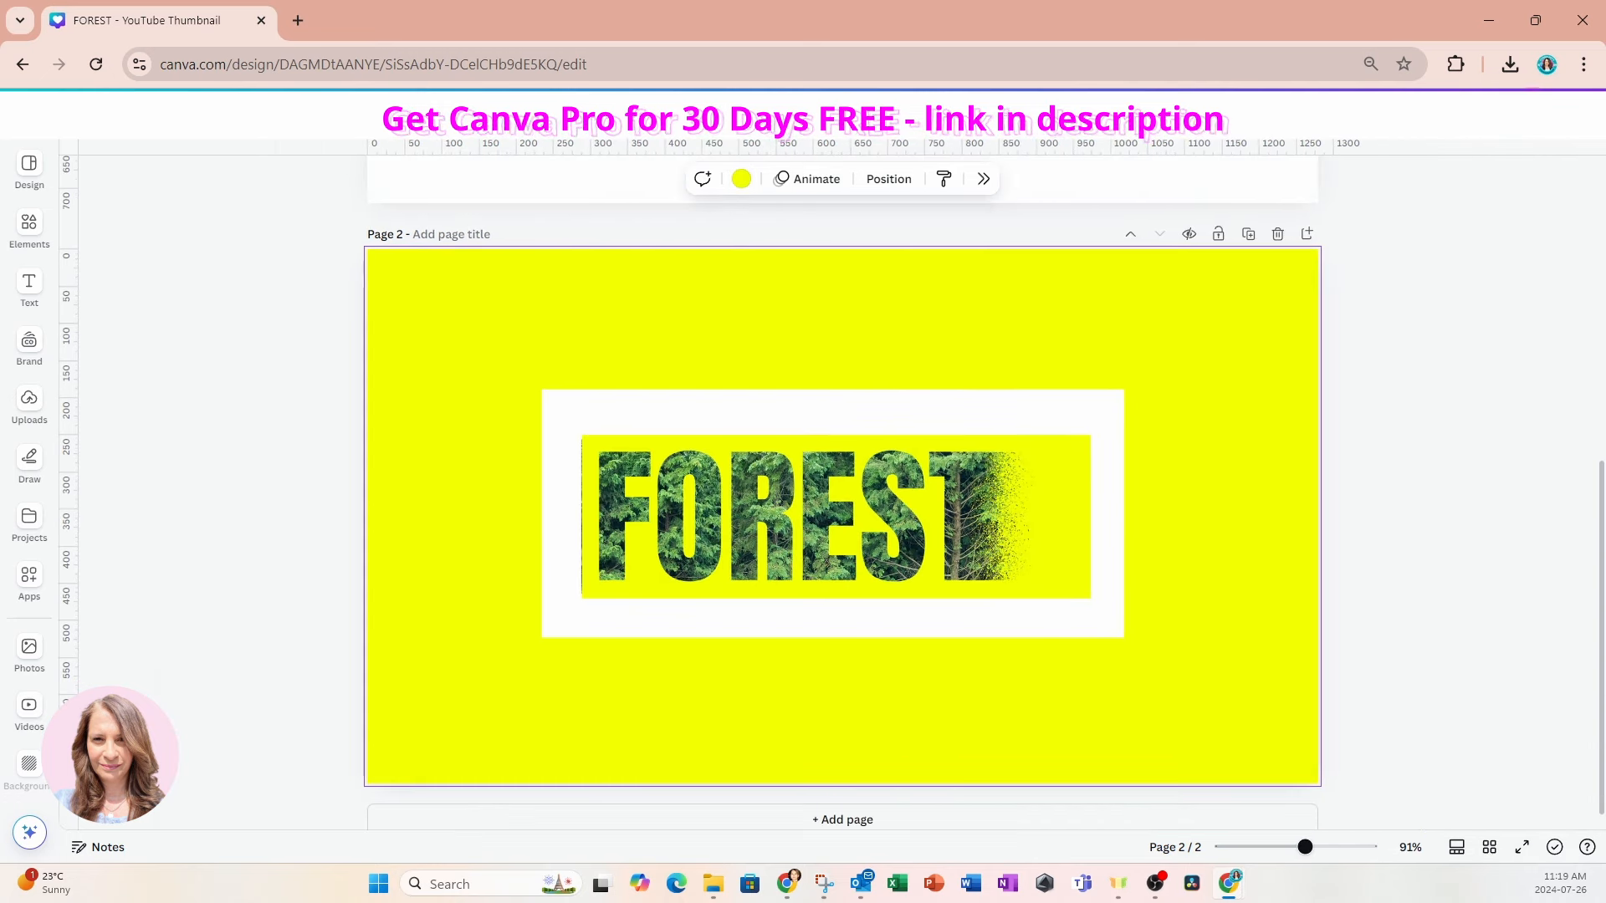
pyautogui.click(1555, 148)
pyautogui.click(1380, 544)
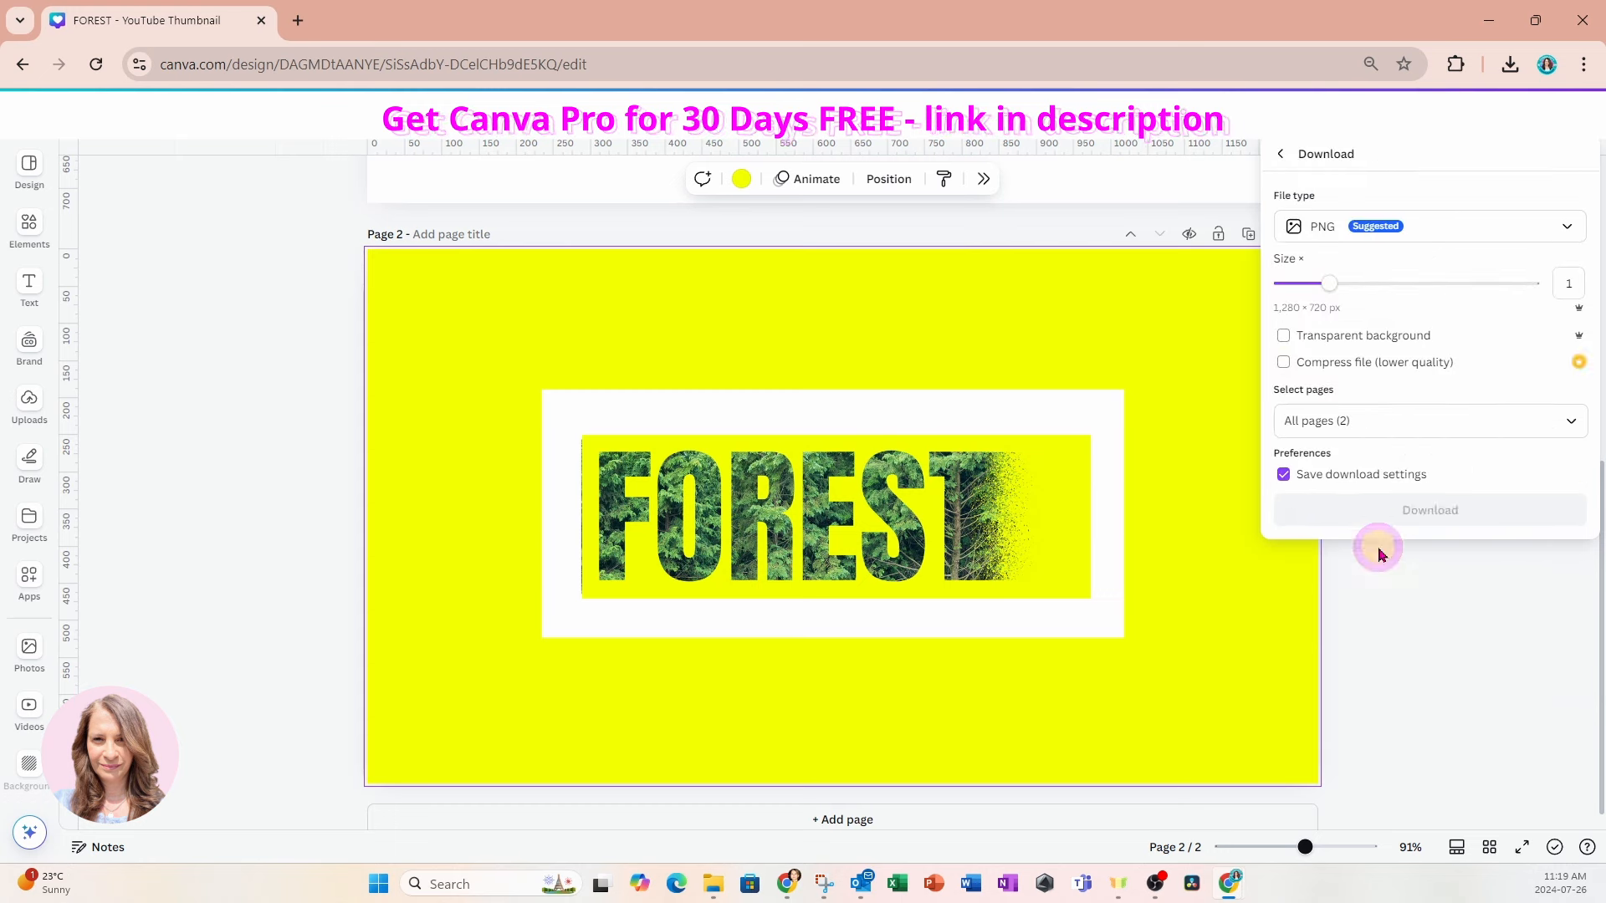
pyautogui.click(1571, 422)
pyautogui.click(1572, 467)
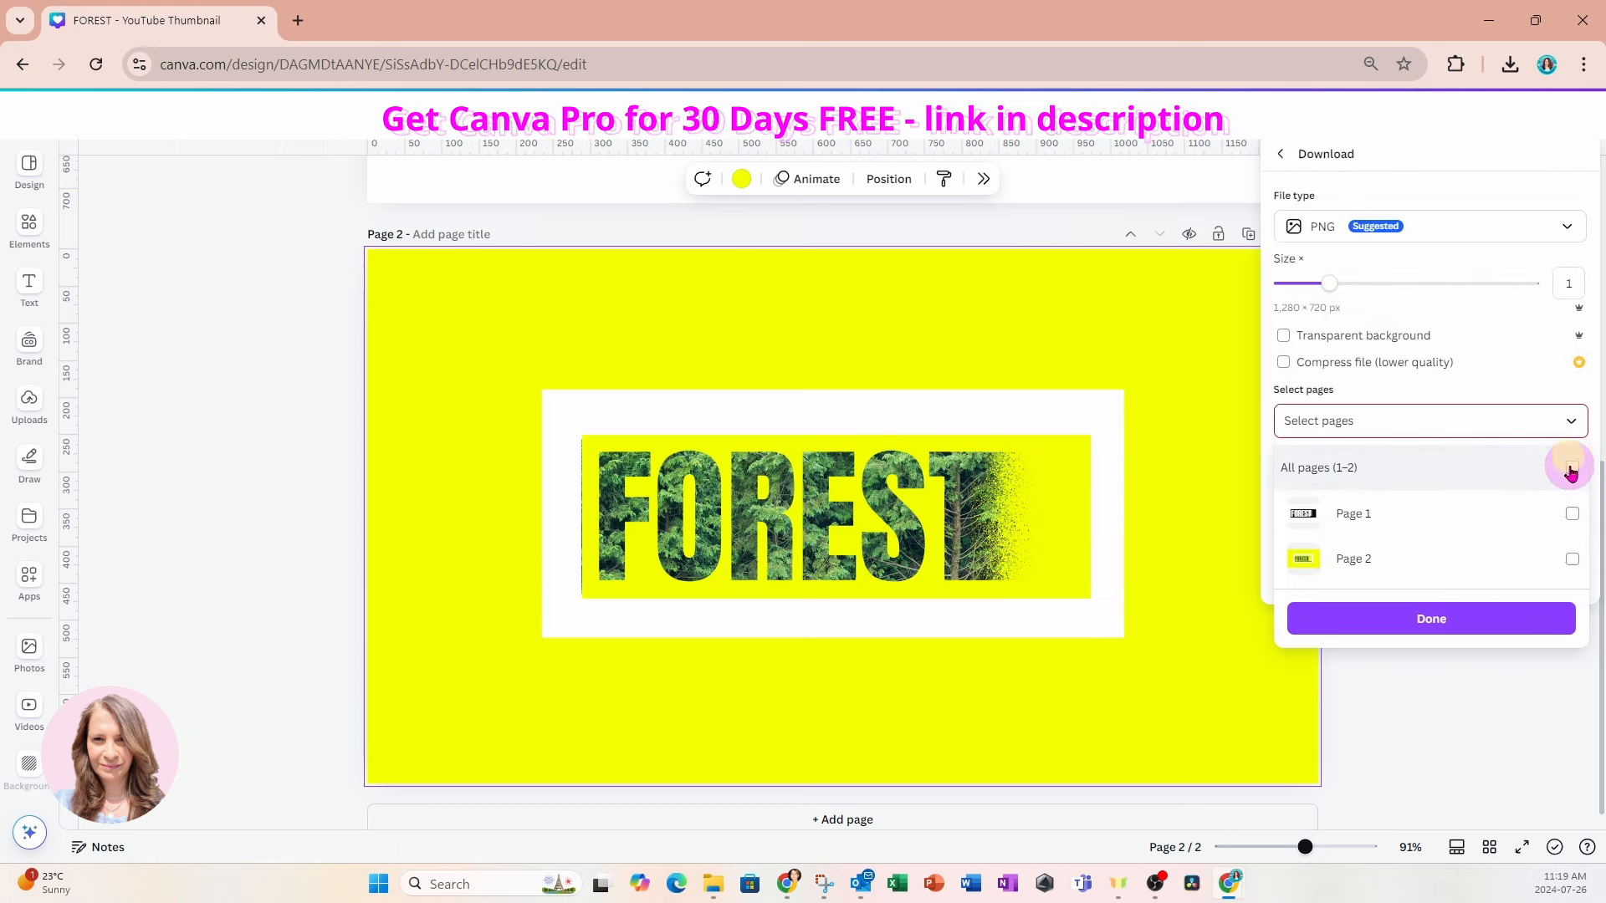
pyautogui.click(1570, 559)
pyautogui.click(1518, 619)
pyautogui.click(1471, 511)
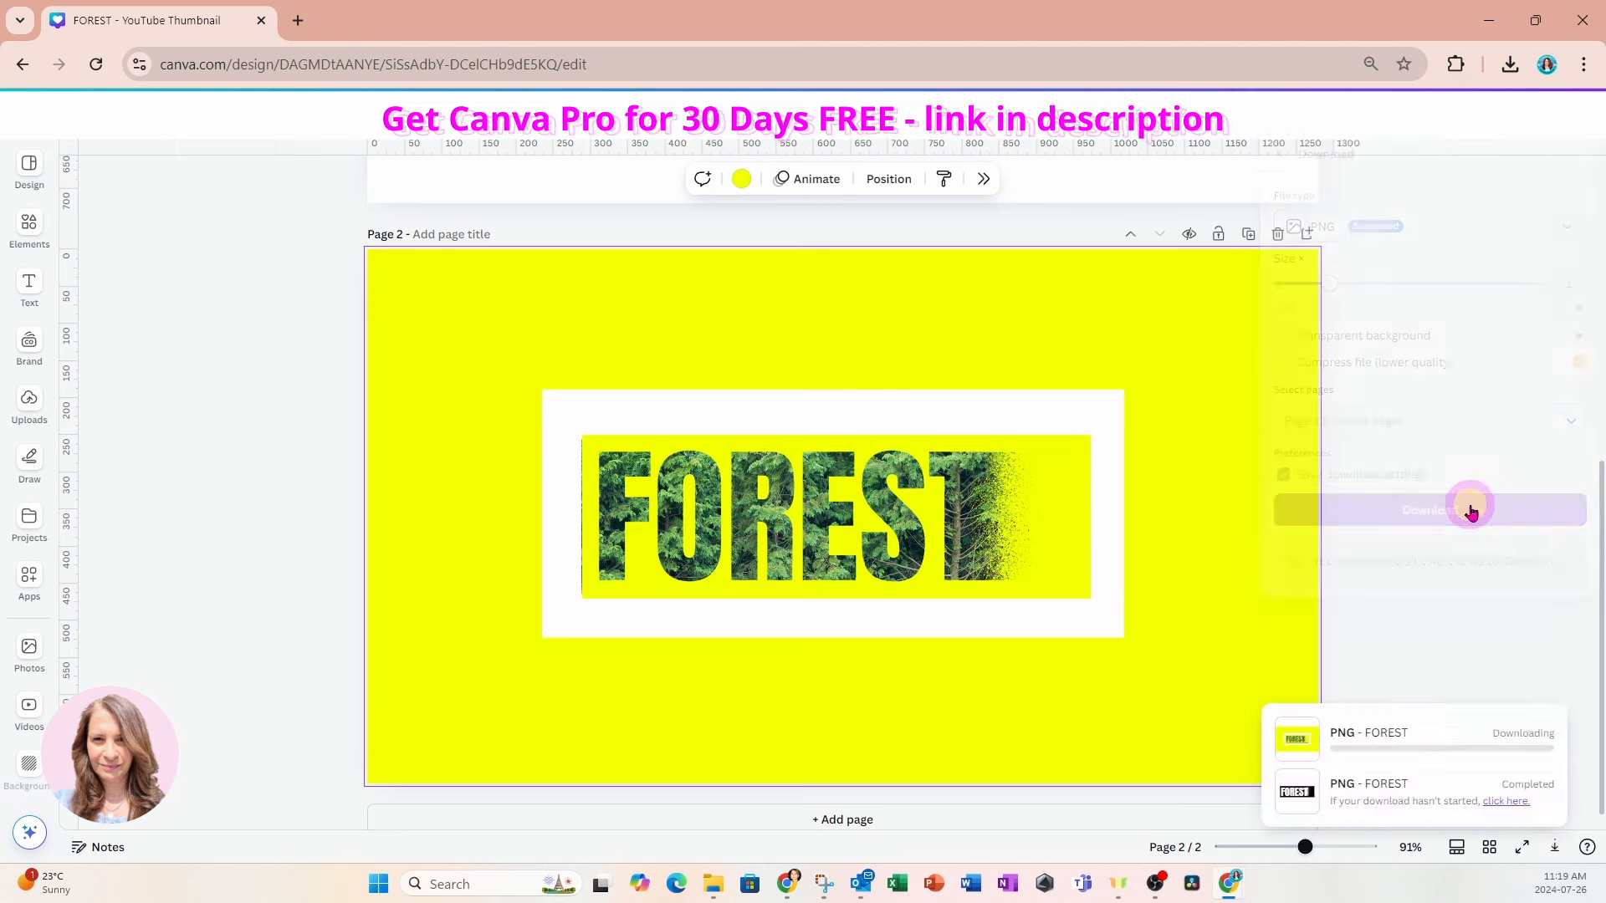
# Add a third page and set its background to white.
pyautogui.click(828, 822)
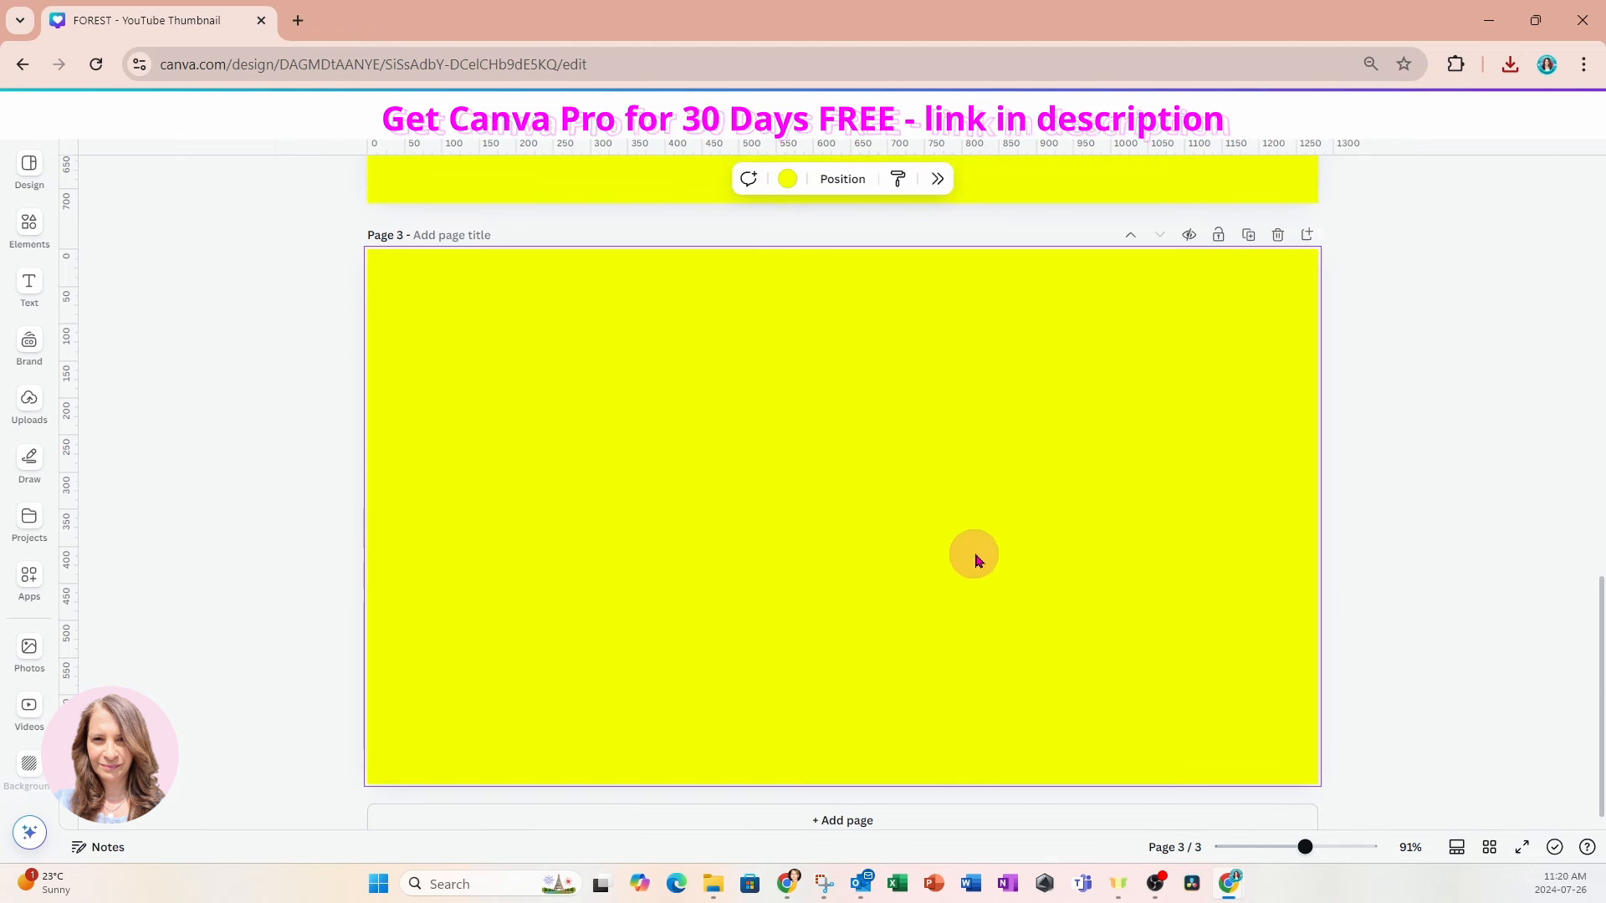
pyautogui.click(788, 185)
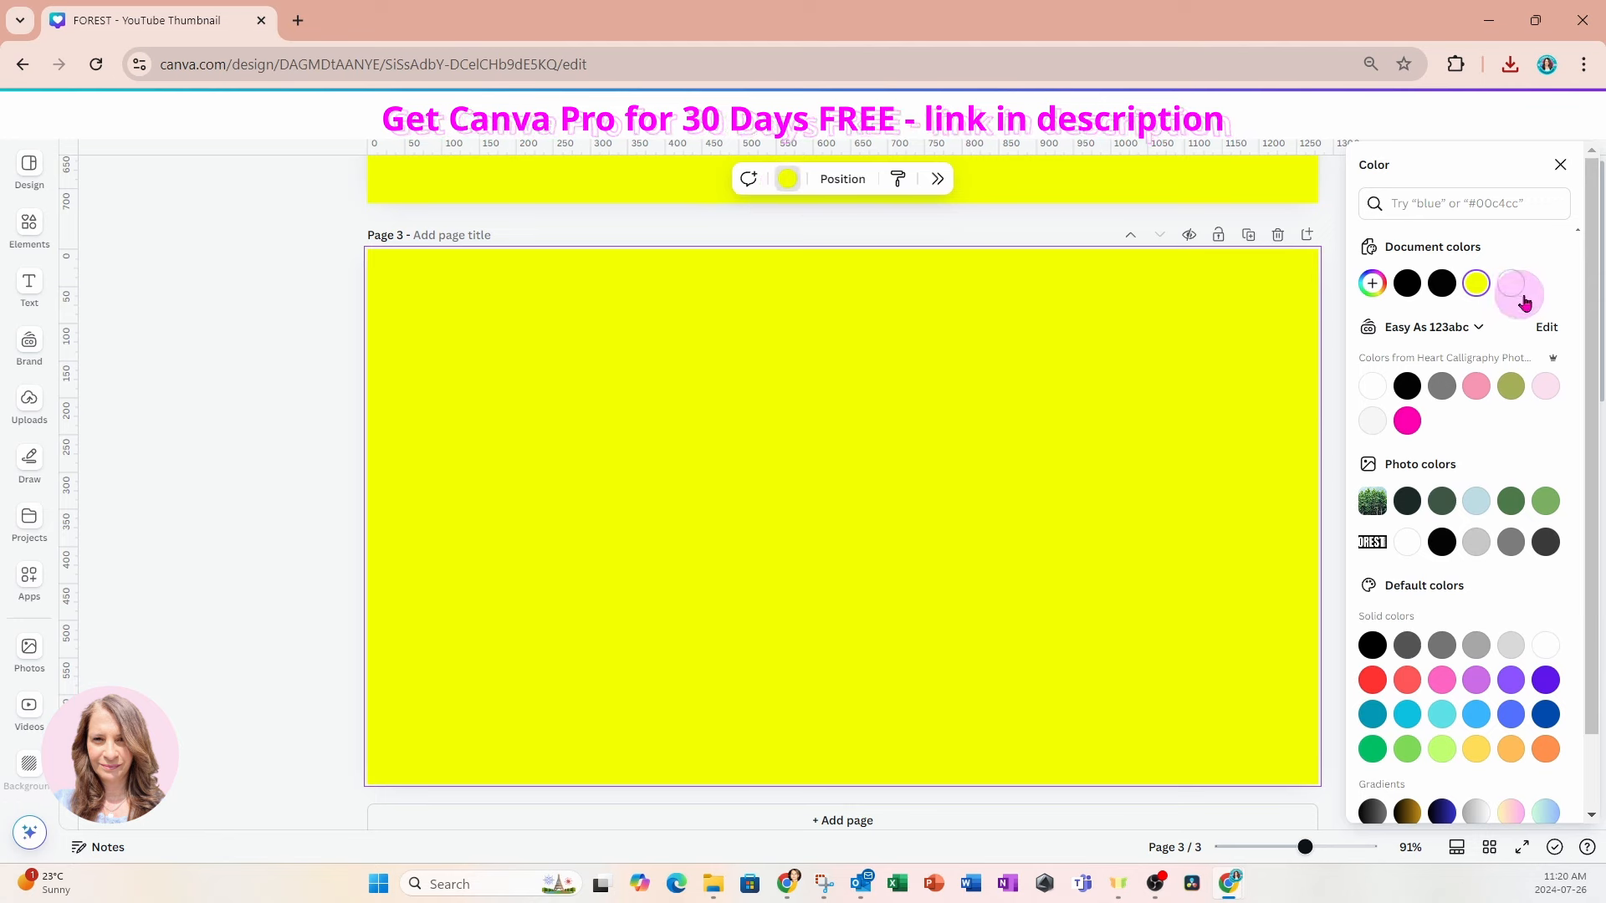
pyautogui.click(1511, 284)
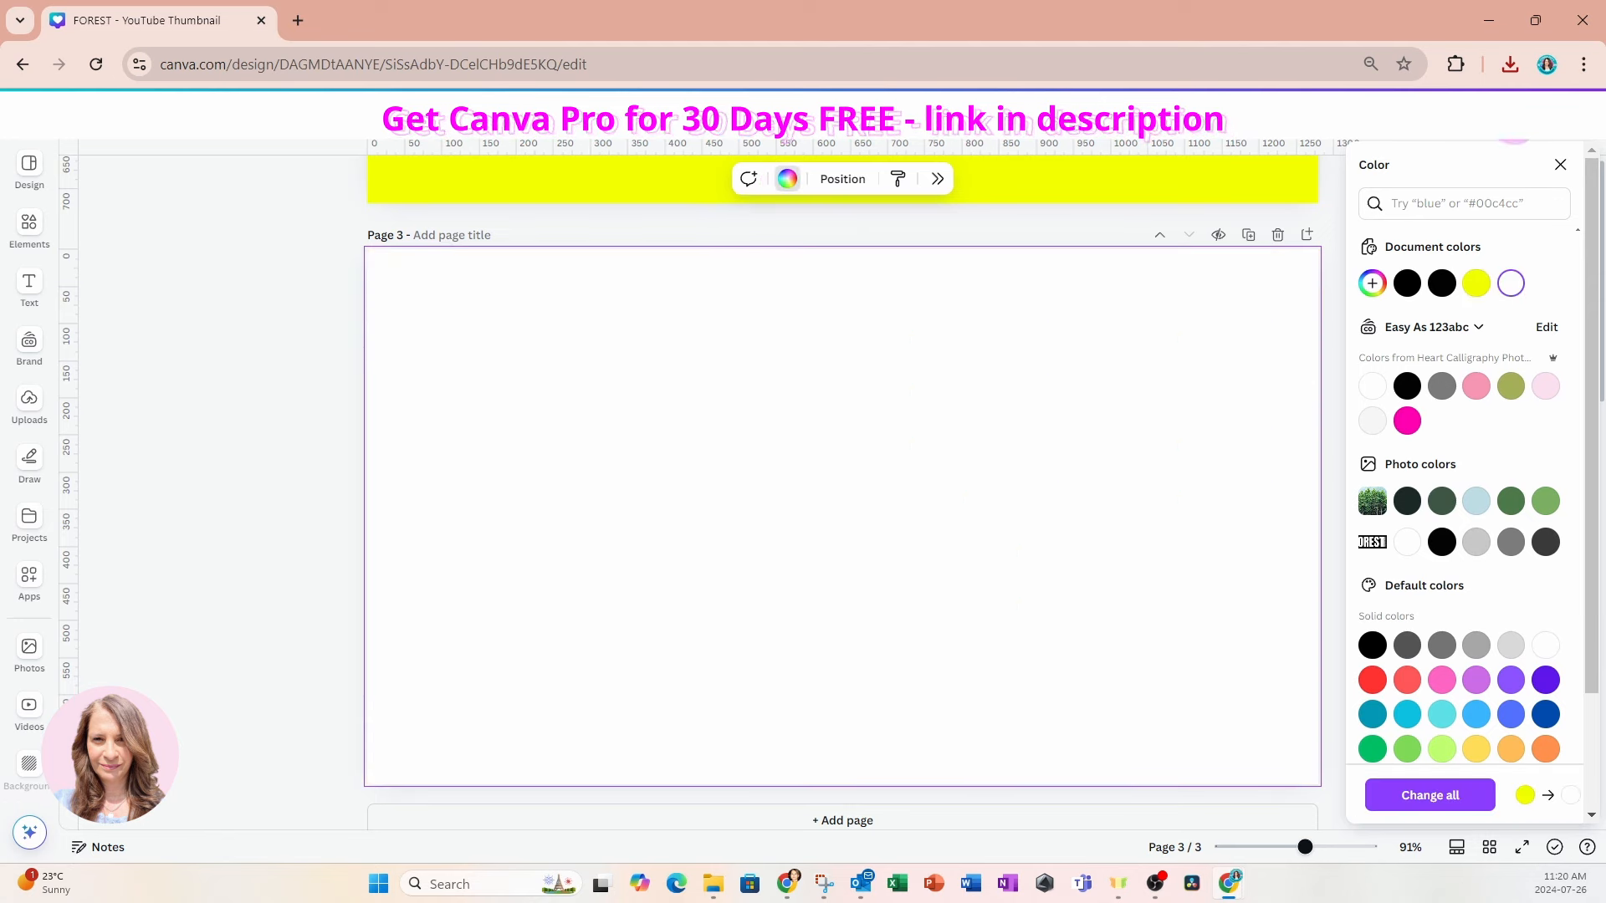
# Place the downloaded FOREST (1).png on page 3 and open the list of uploaded images.
pyautogui.click(1510, 67)
pyautogui.moveTo(1355, 152); pyautogui.dragTo(893, 488)
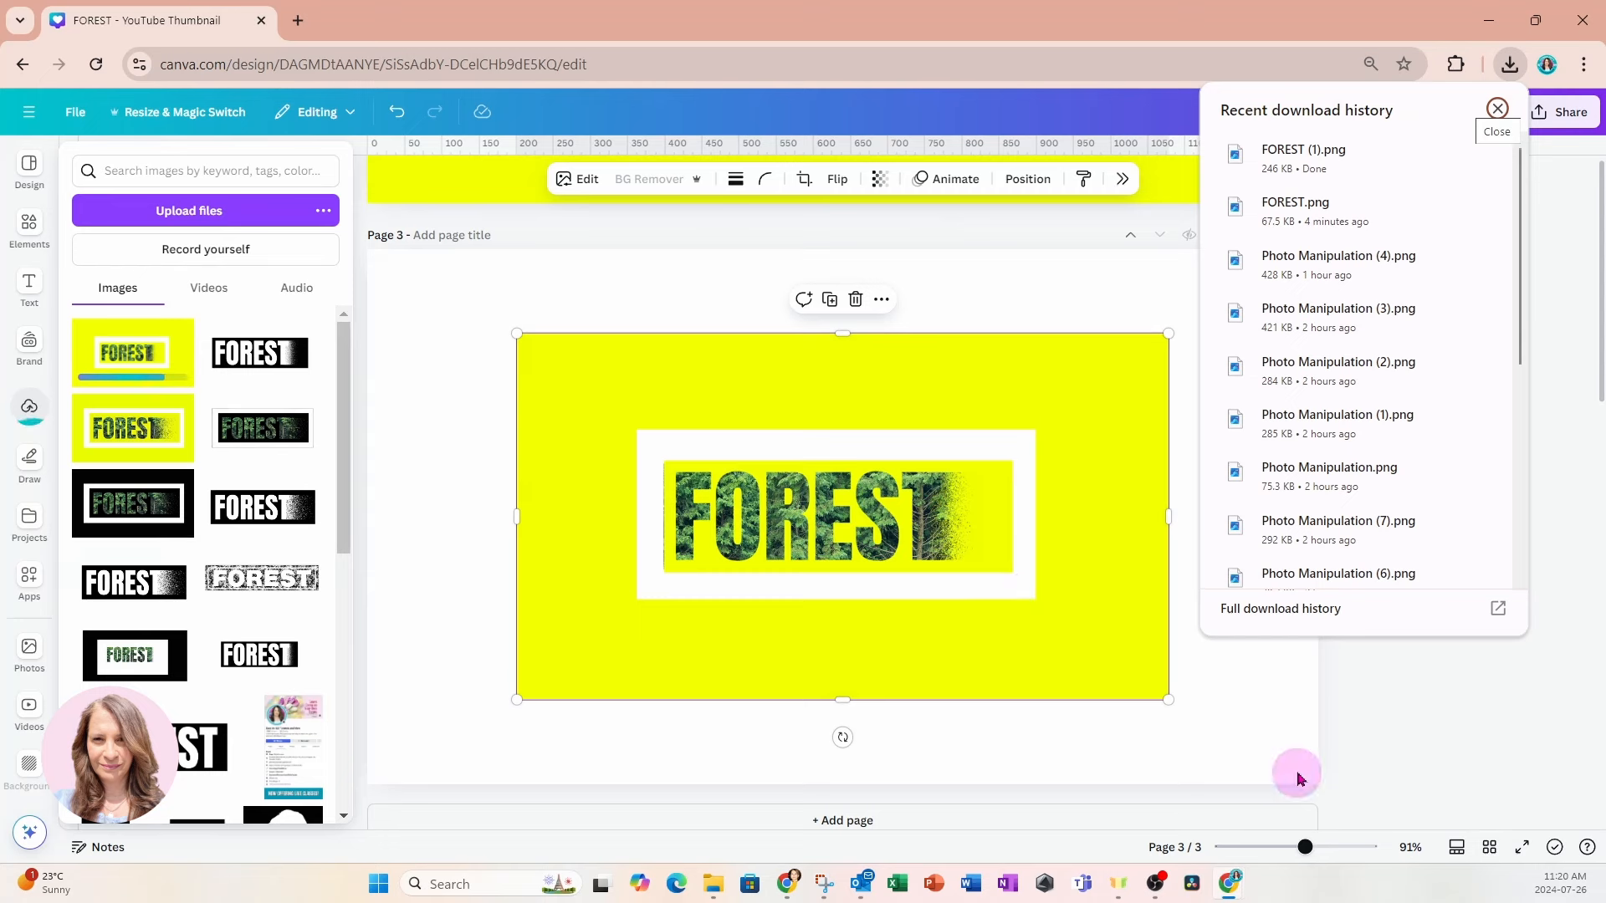
pyautogui.click(1254, 744)
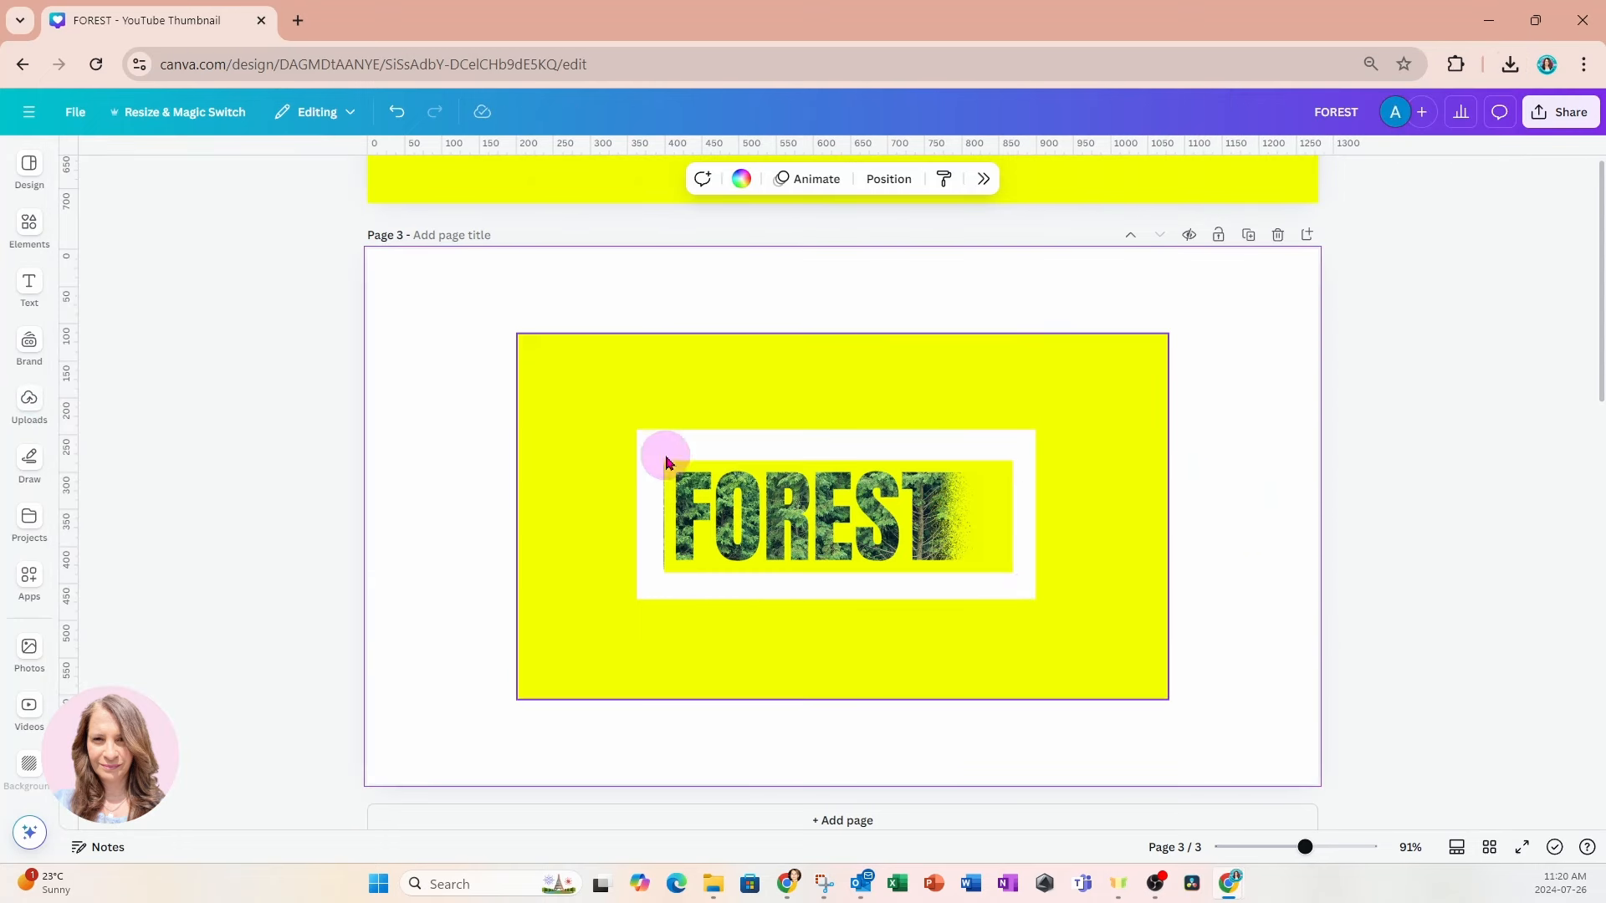
pyautogui.click(30, 406)
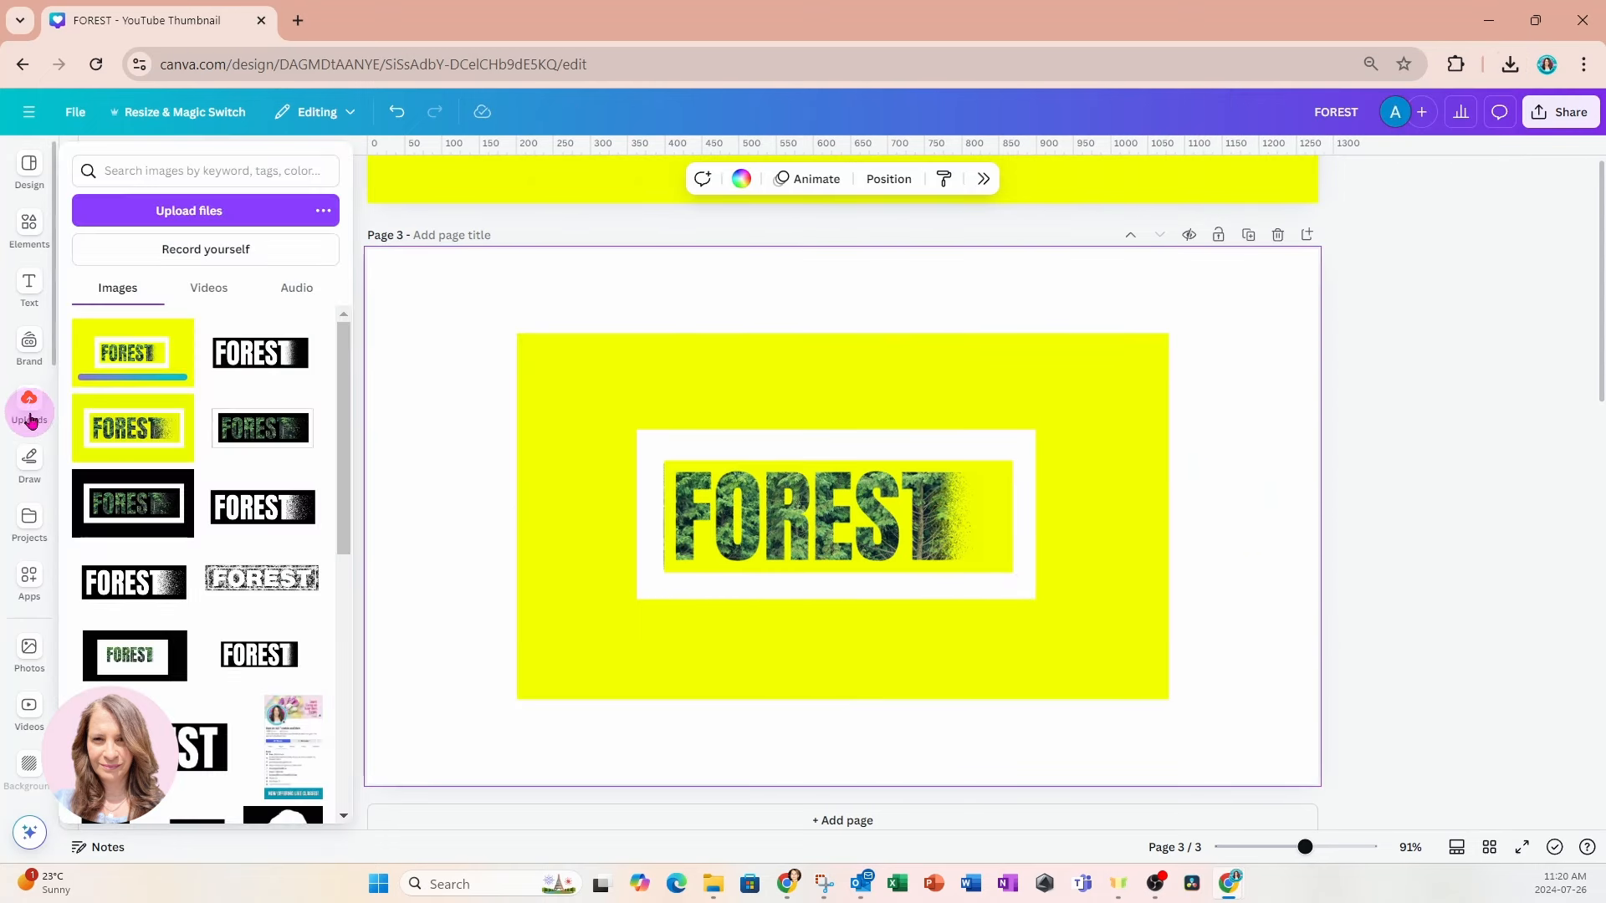
# Remove the yellow background from the placed FOREST image on page 3 with the background remover.
pyautogui.click(438, 333)
pyautogui.click(776, 502)
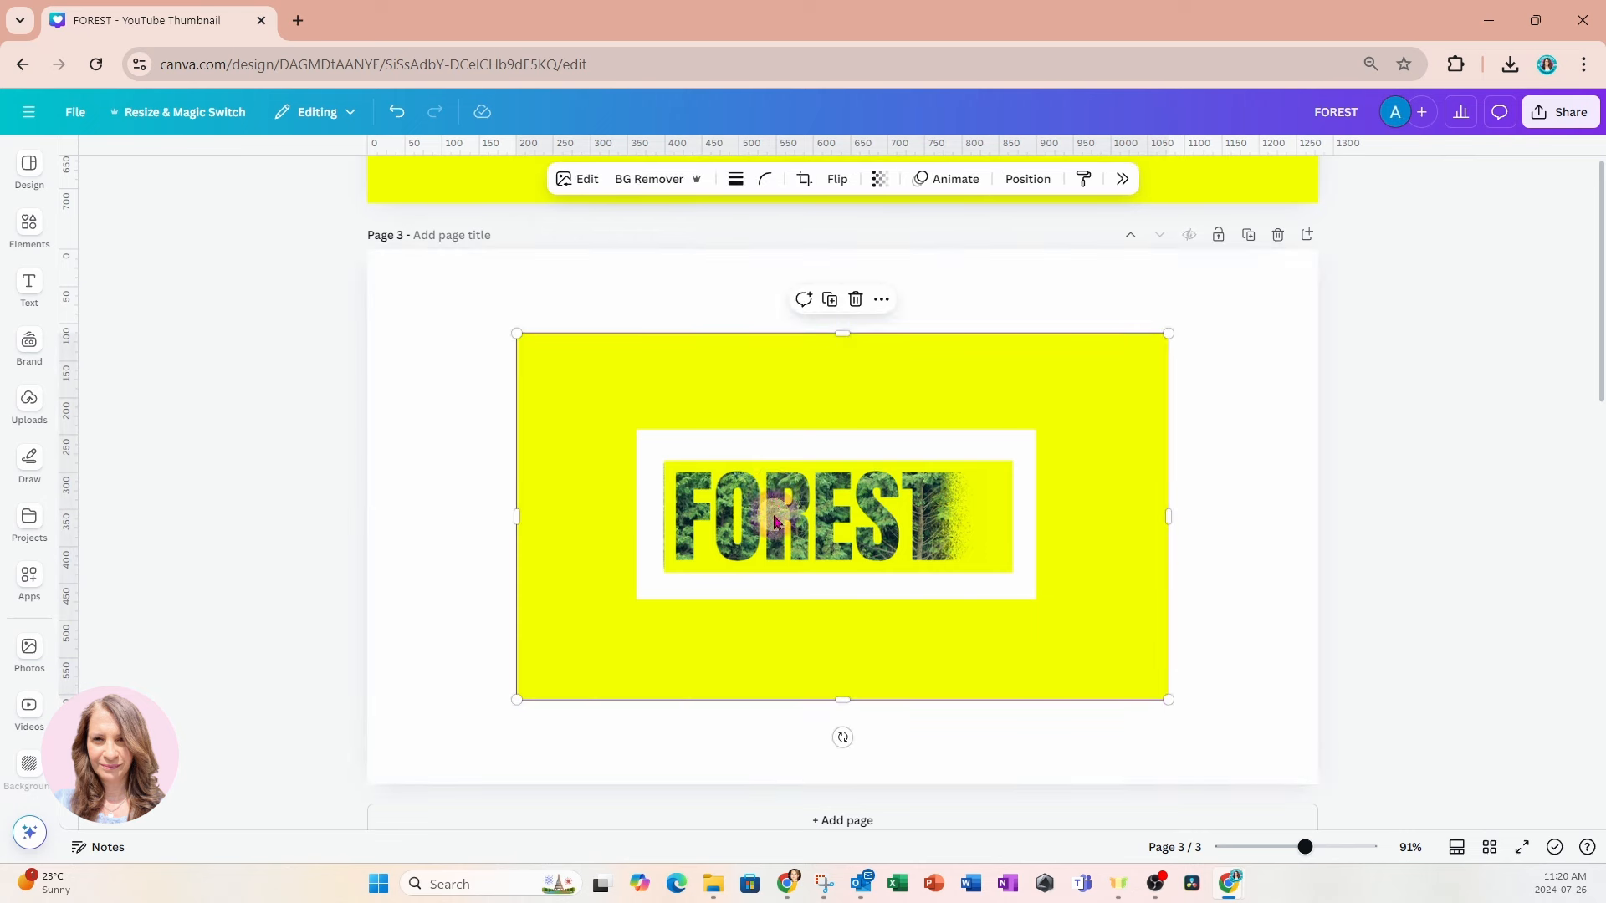
pyautogui.click(654, 188)
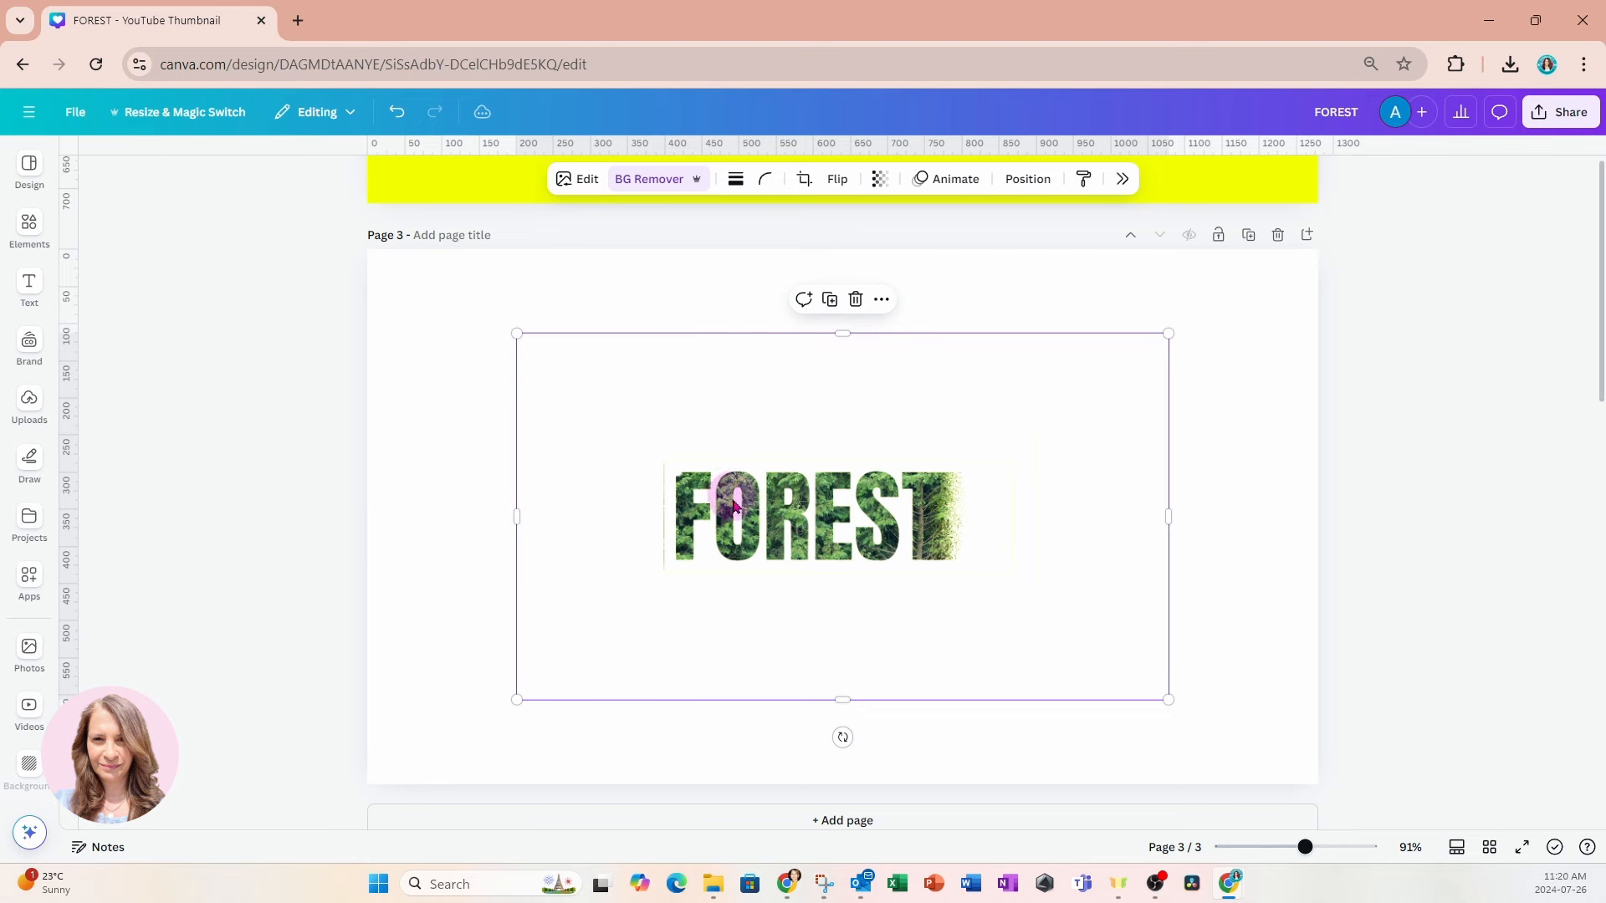
# Erase the leftover white frame around FOREST using brush sizes 80 and 52, and crop the image's upper edge closer to the lettering.
pyautogui.click(659, 183)
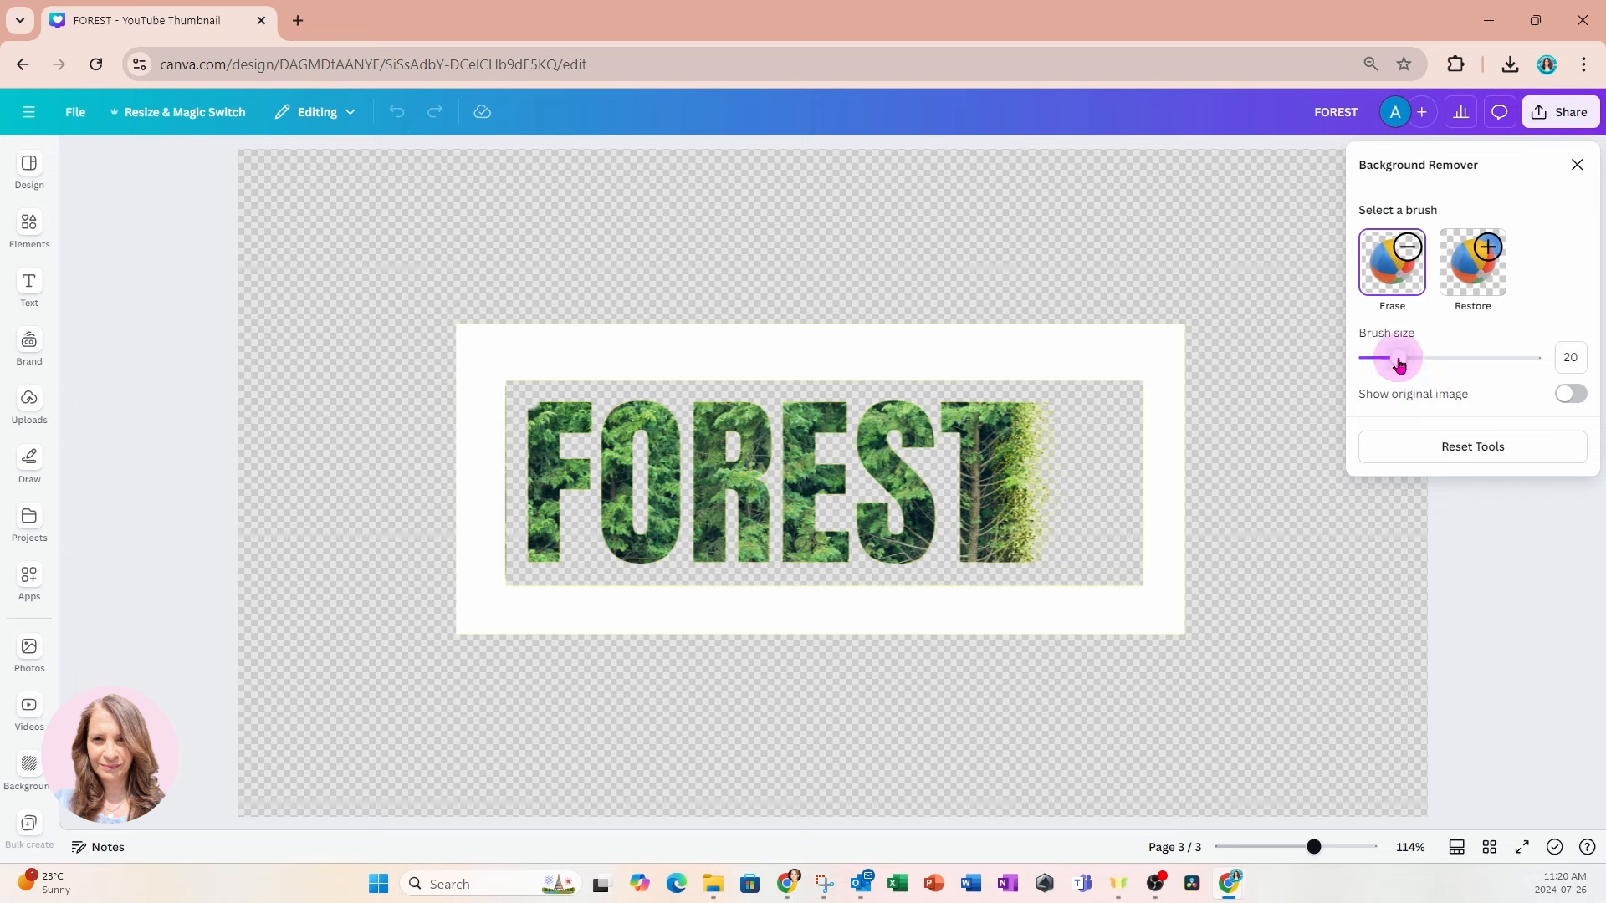
pyautogui.moveTo(1402, 359); pyautogui.dragTo(1503, 365)
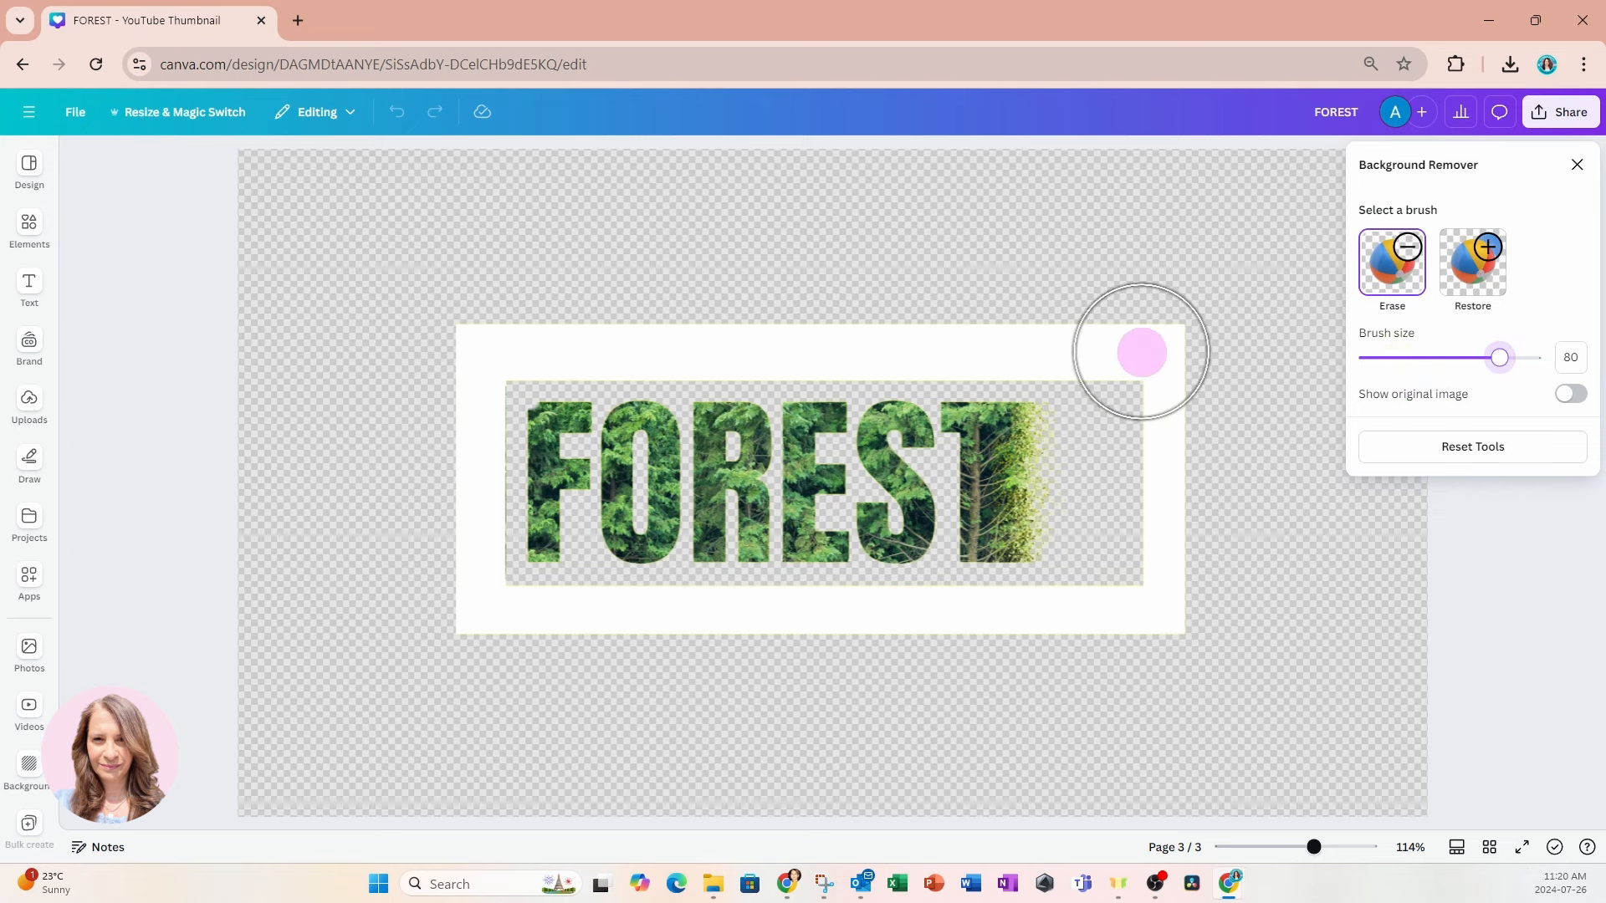
pyautogui.moveTo(1140, 350)
pyautogui.mouseDown()
pyautogui.moveTo(1148, 616)
pyautogui.moveTo(987, 649)
pyautogui.moveTo(471, 640)
pyautogui.moveTo(441, 401)
pyautogui.moveTo(465, 339)
pyautogui.moveTo(589, 313)
pyautogui.moveTo(1083, 319)
pyautogui.mouseUp()
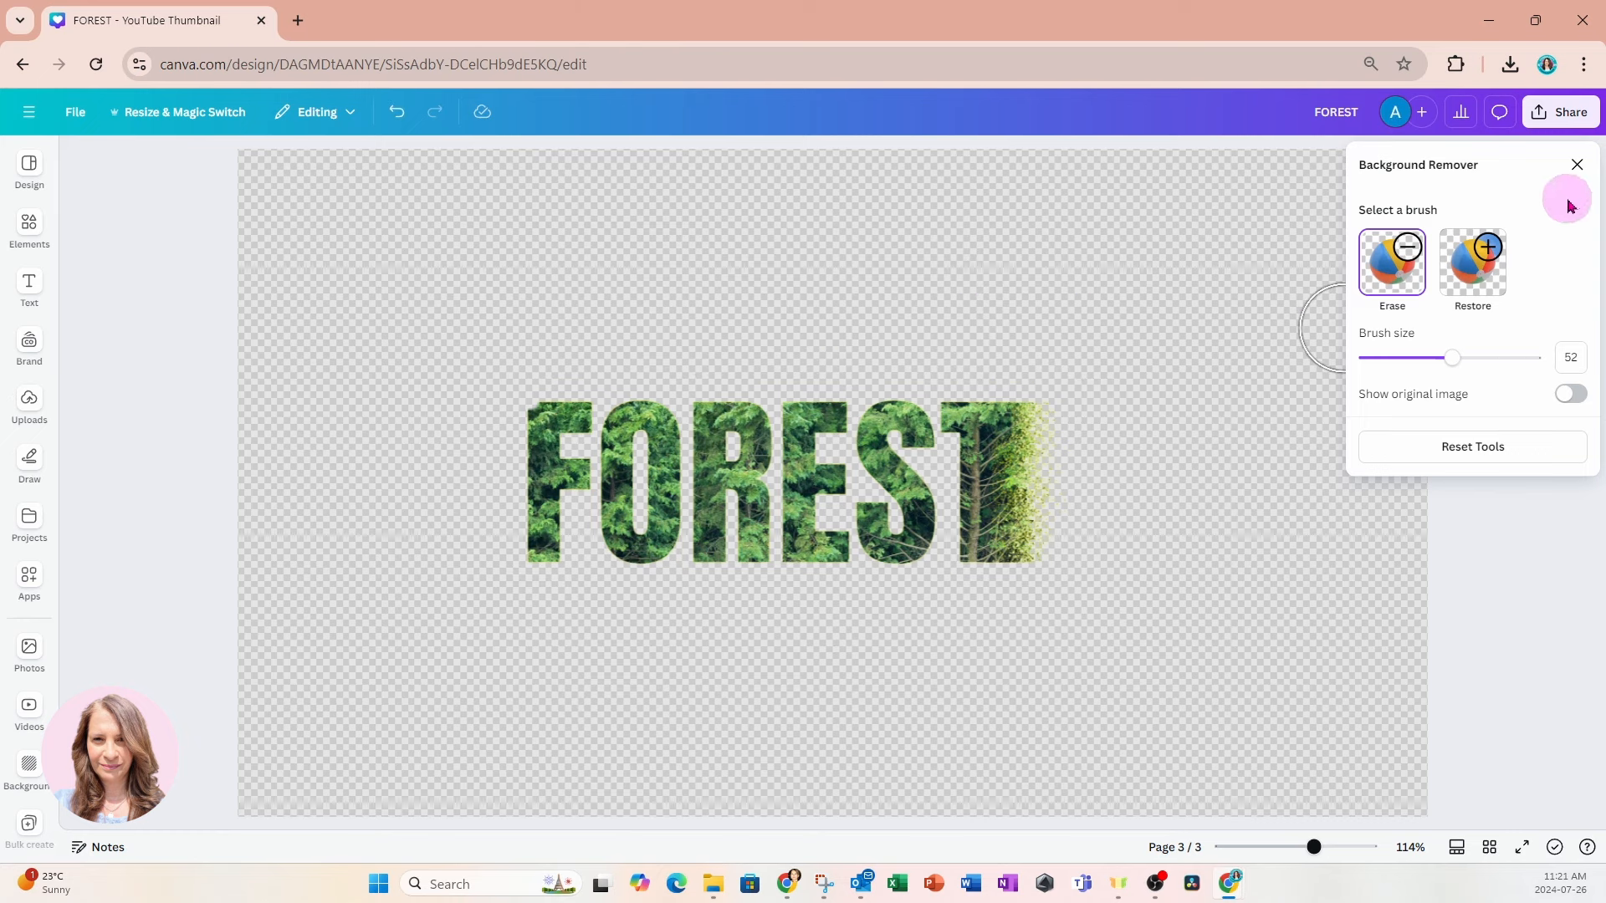
pyautogui.click(1577, 167)
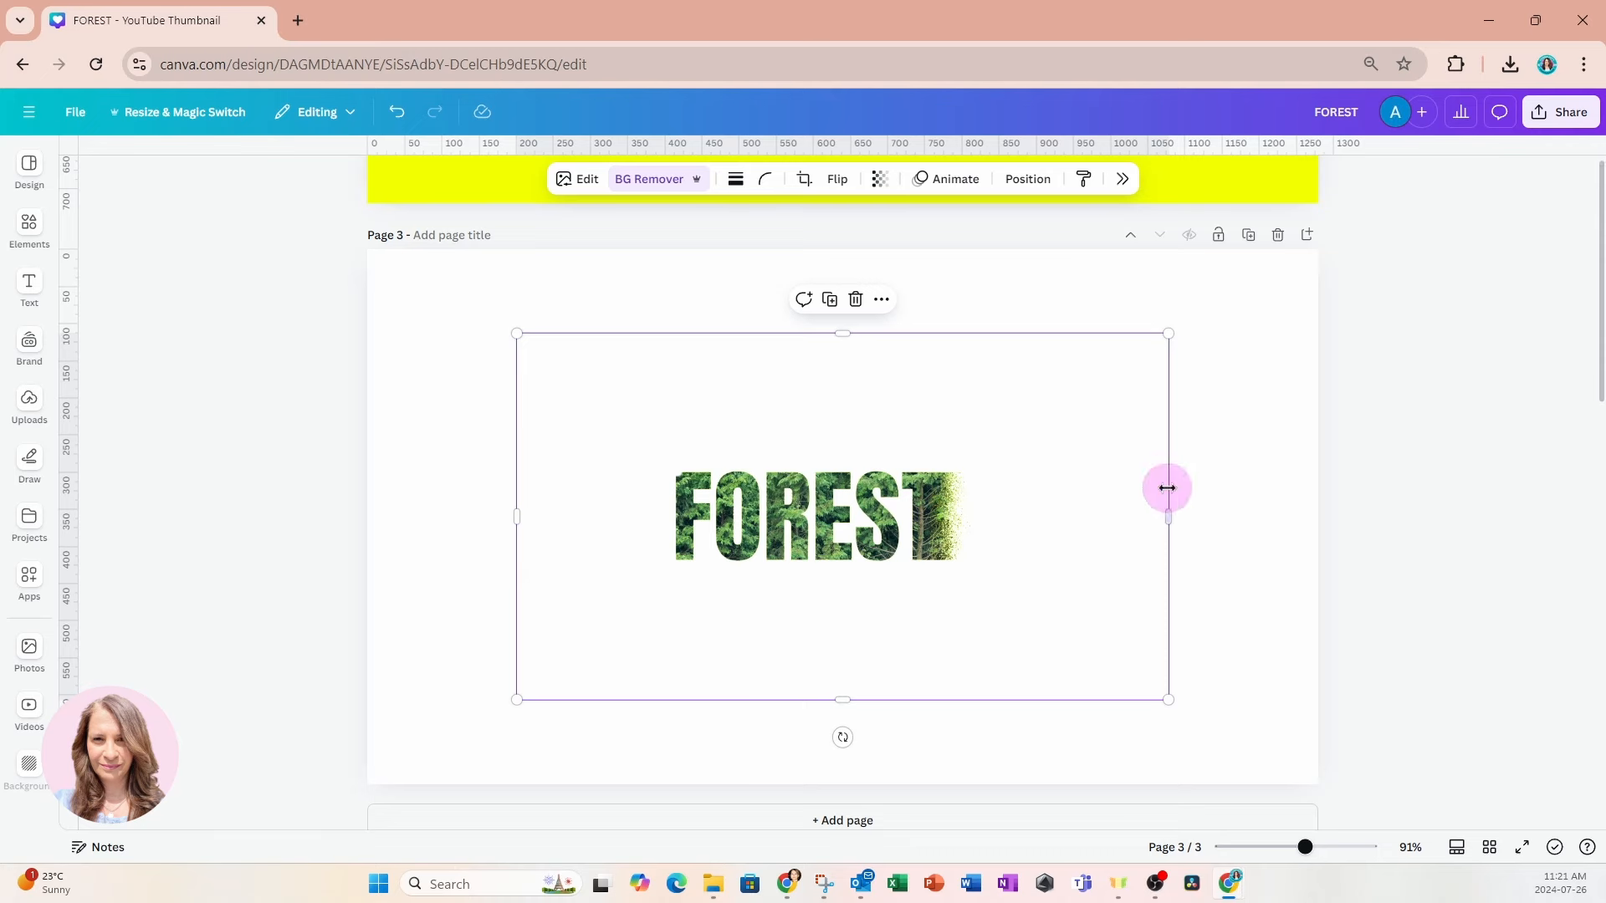
pyautogui.moveTo(842, 333); pyautogui.dragTo(832, 453)
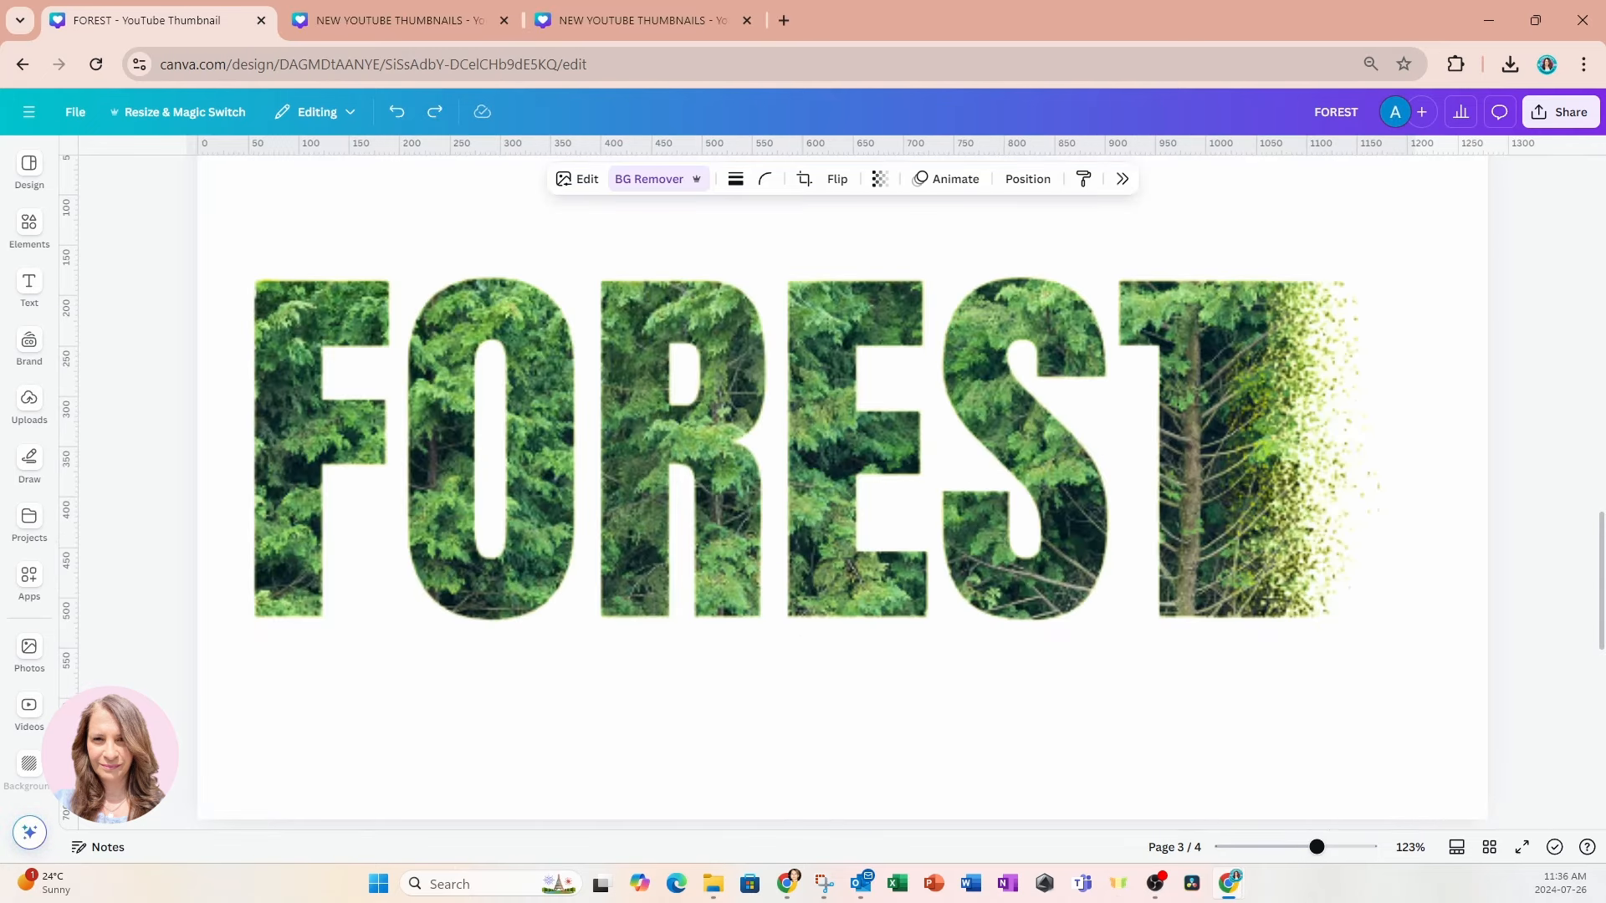
# Apply a Drop shadow effect to the enlarged FOREST image on page 3.
pyautogui.click(669, 428)
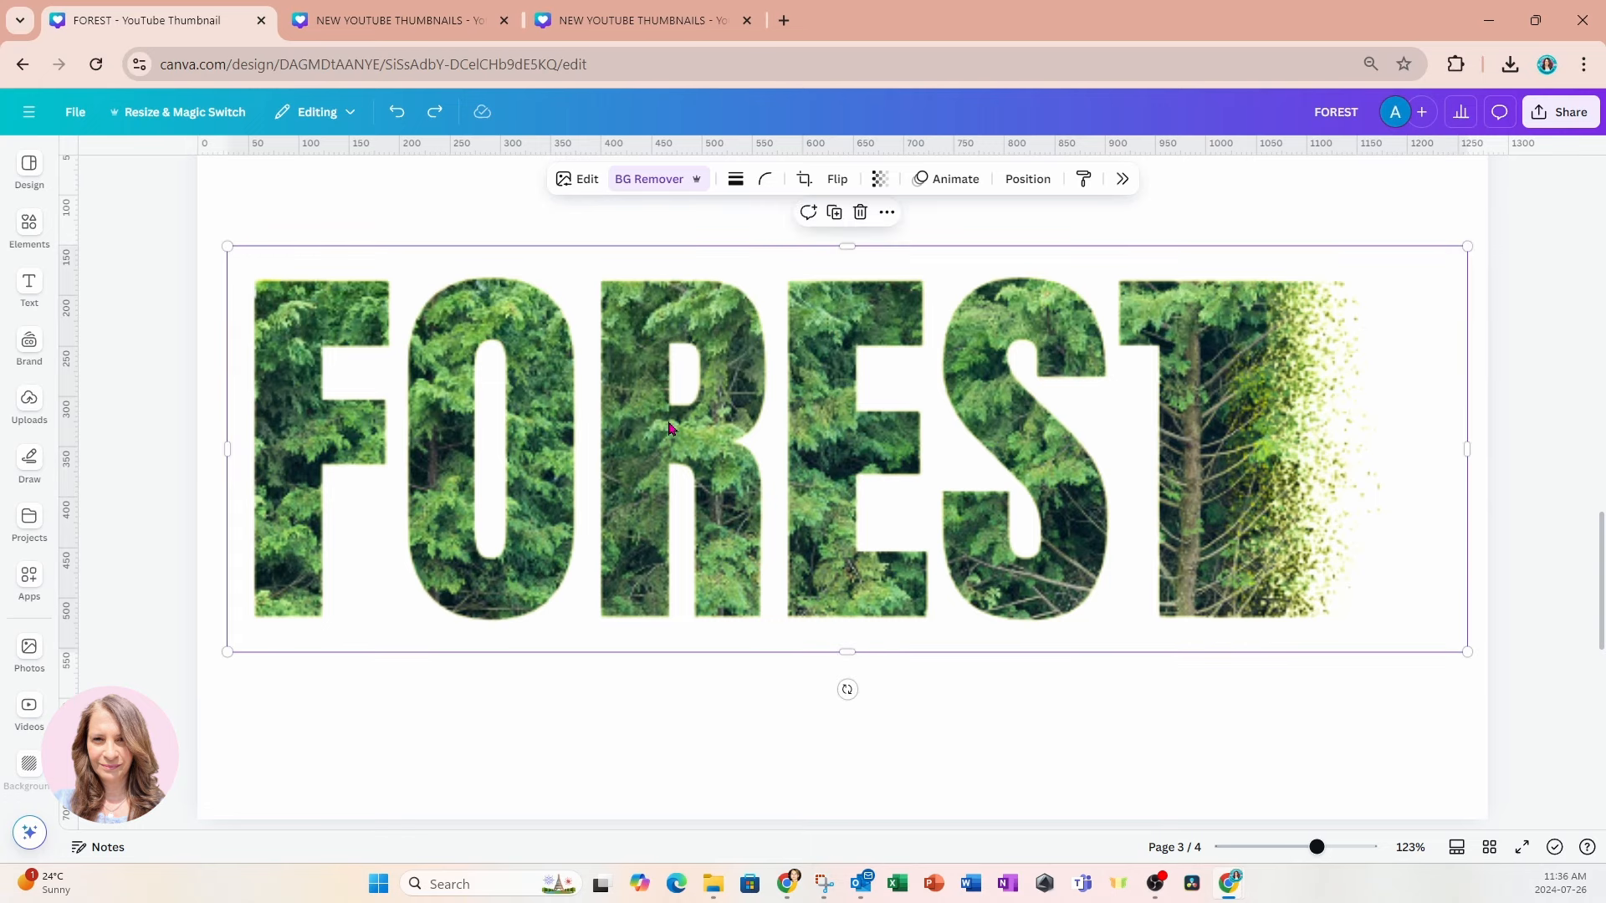
pyautogui.click(575, 181)
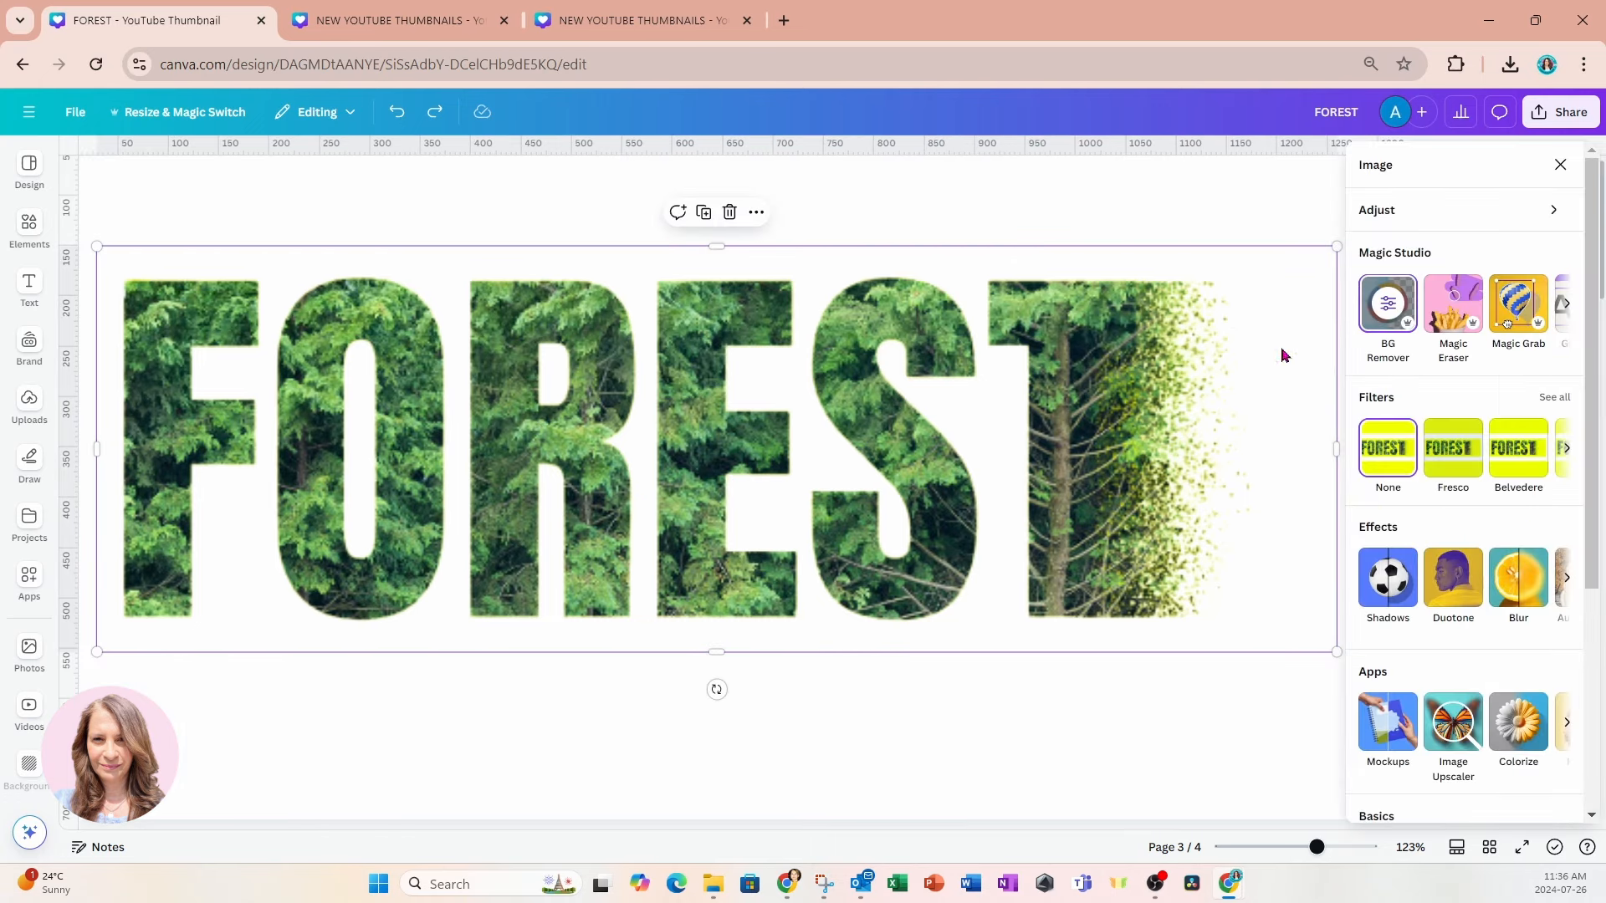
pyautogui.click(1382, 578)
pyautogui.click(1462, 356)
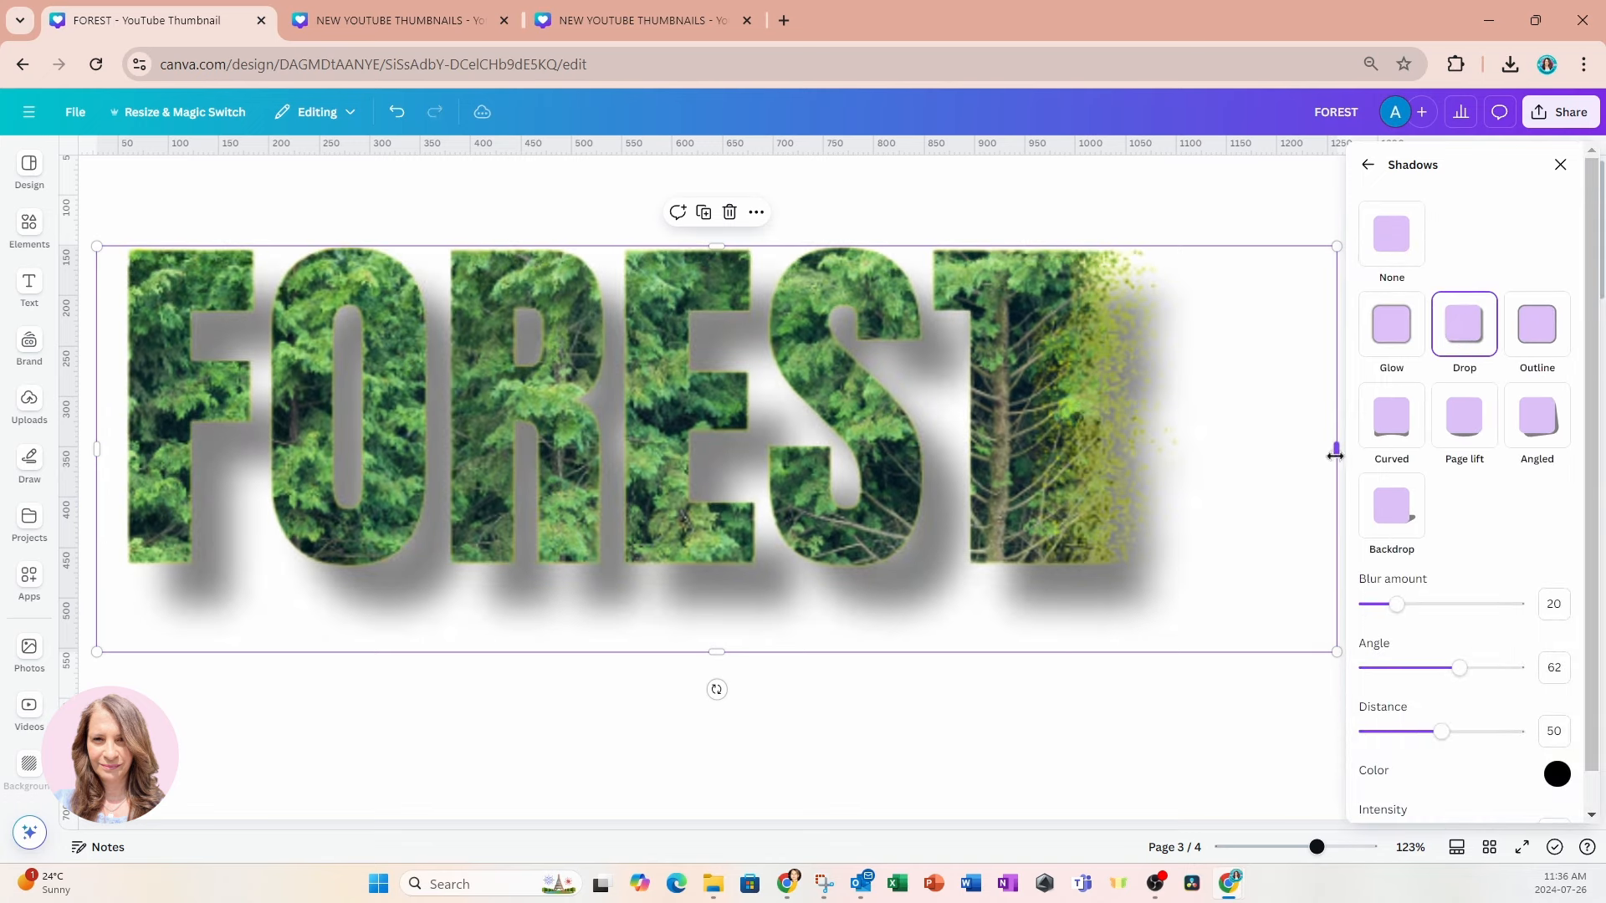
# Crop the empty area off the right side of the shadowed FOREST image and enlarge it proportionally across the page.
pyautogui.moveTo(1335, 449); pyautogui.dragTo(1206, 449)
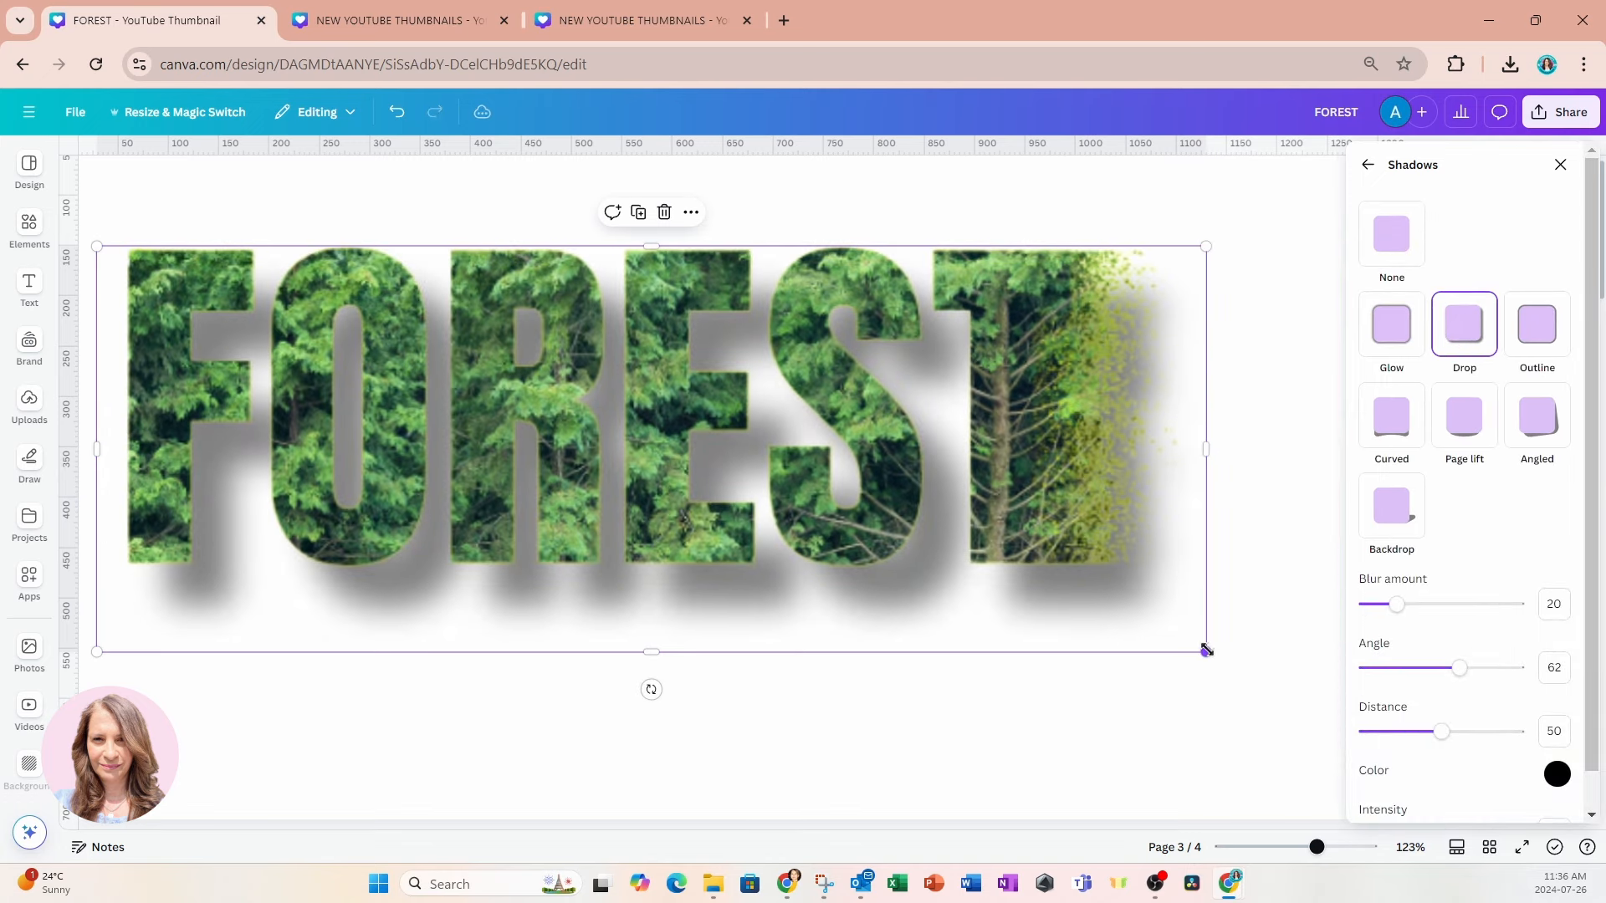
pyautogui.moveTo(1206, 651); pyautogui.dragTo(1309, 690)
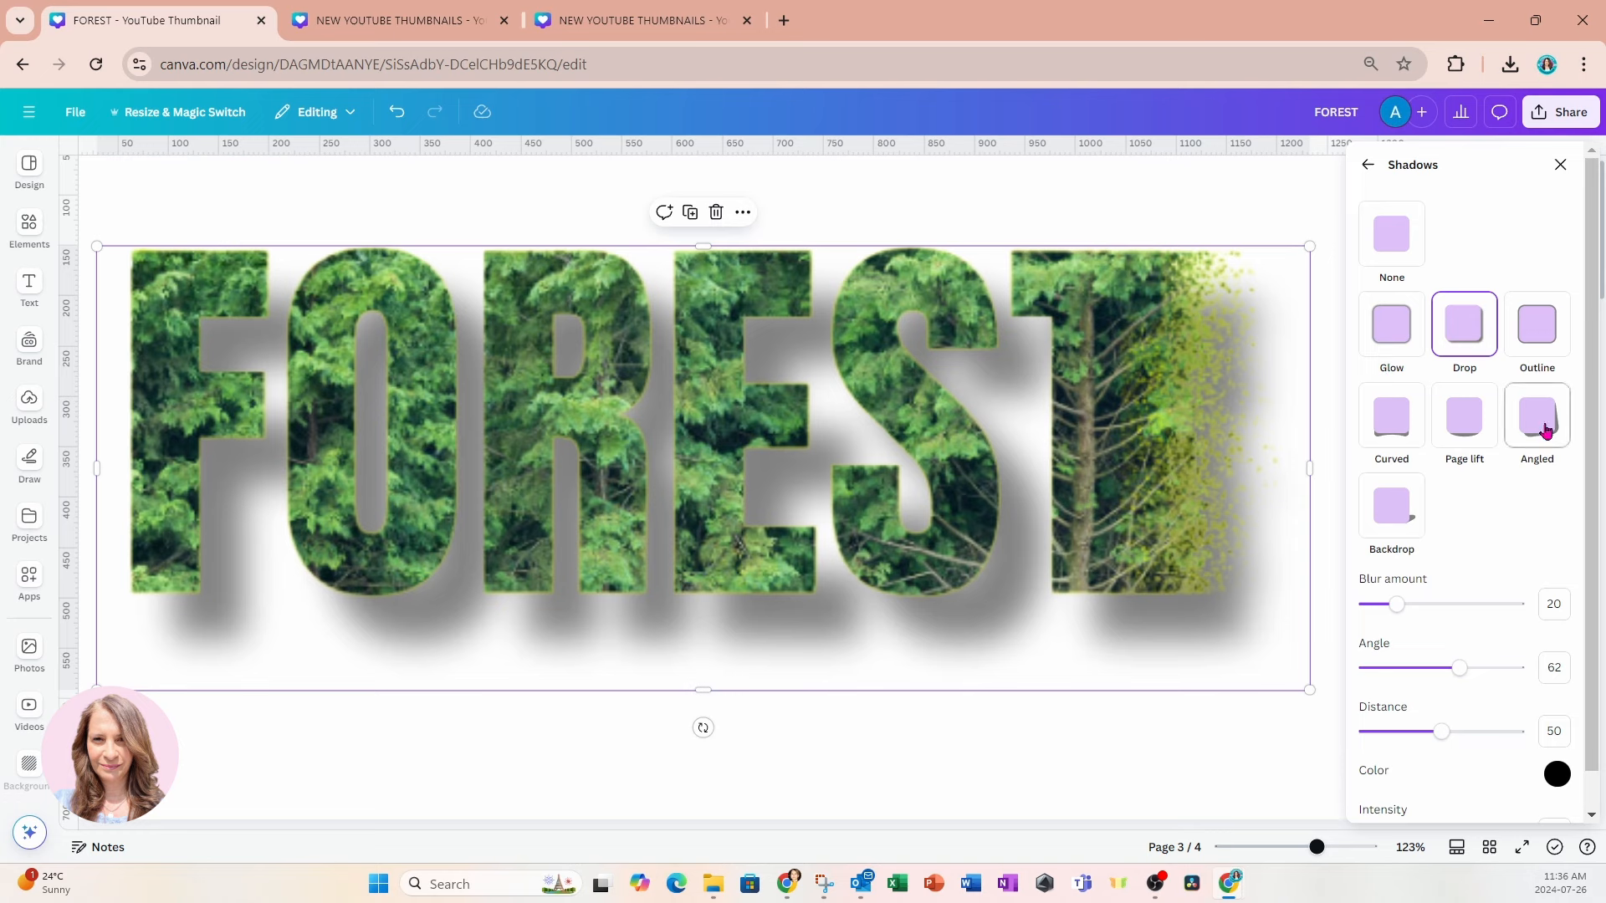
pyautogui.click(1273, 216)
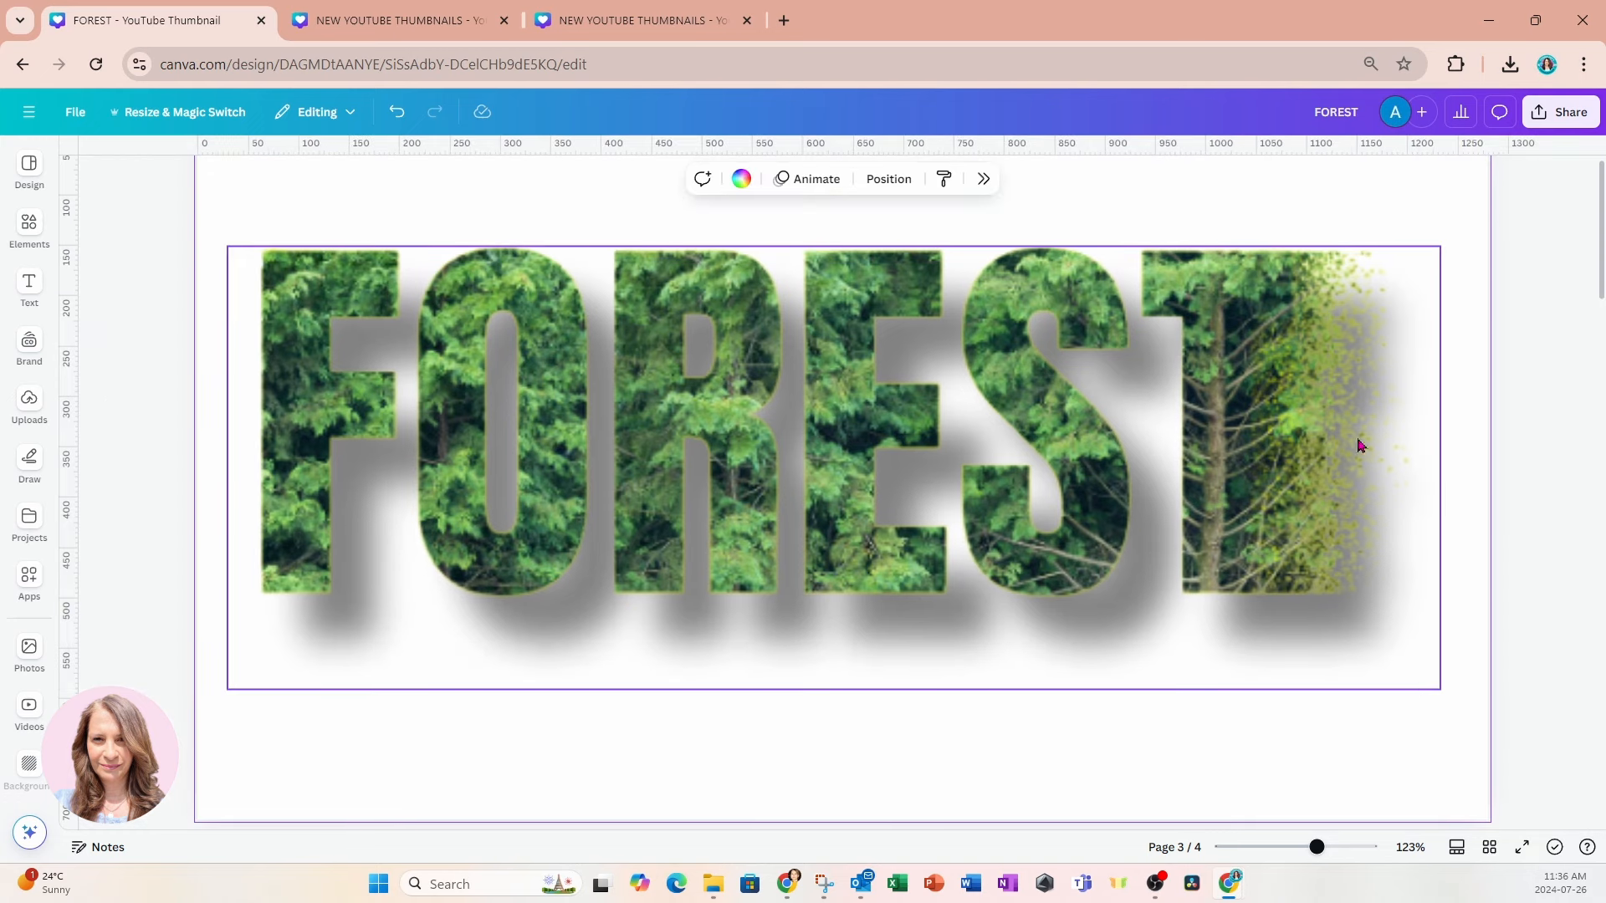
pyautogui.moveTo(1317, 848); pyautogui.dragTo(1302, 849)
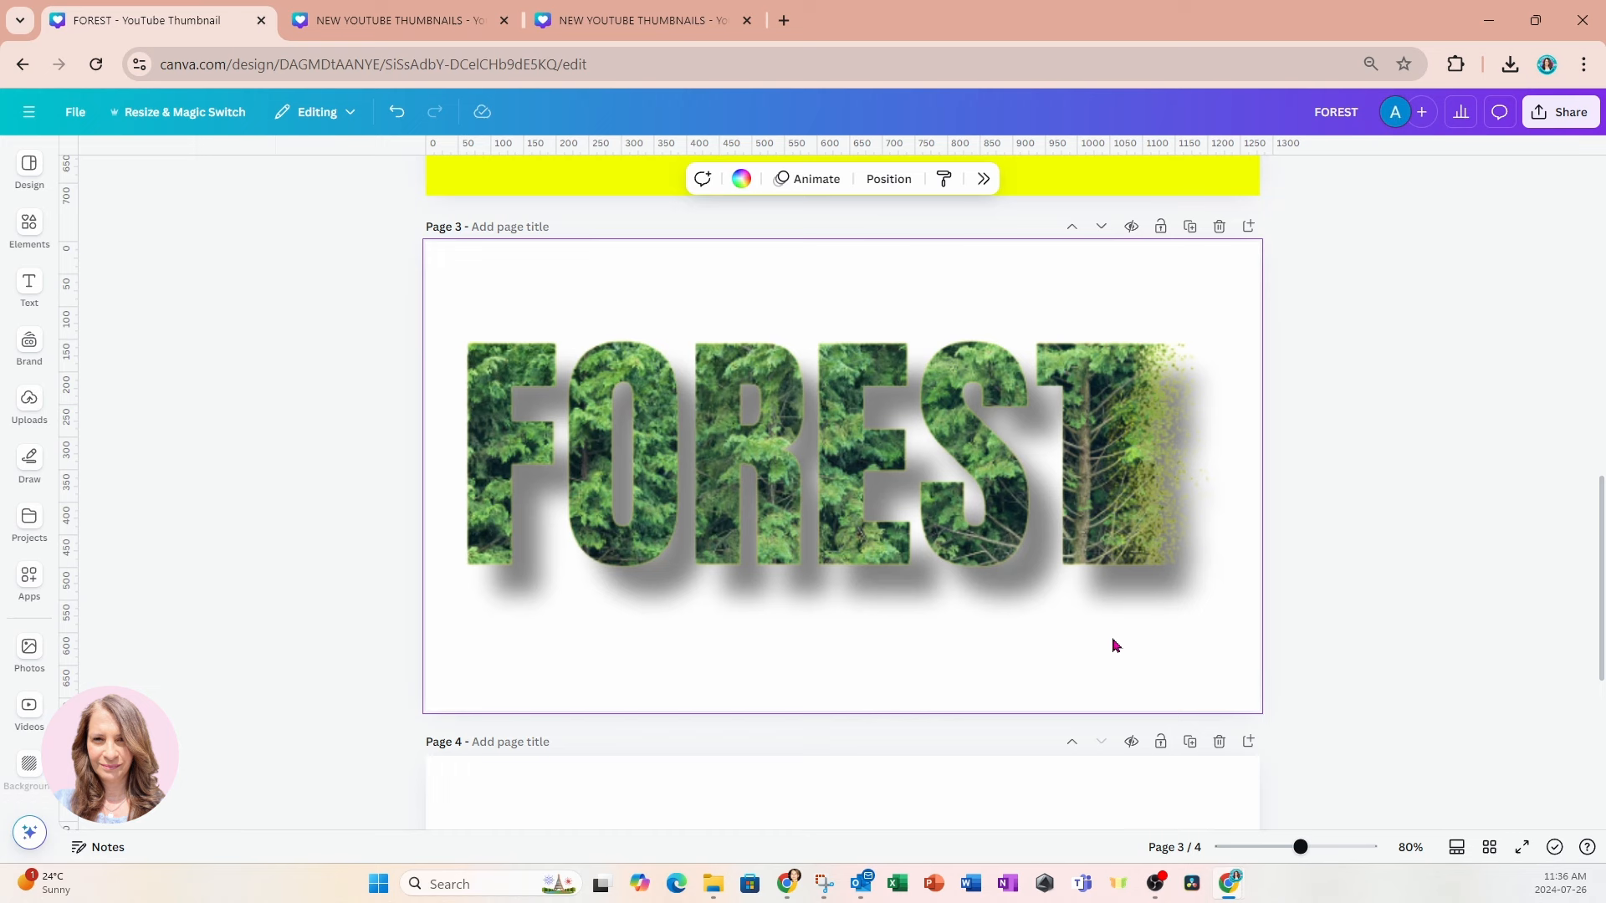